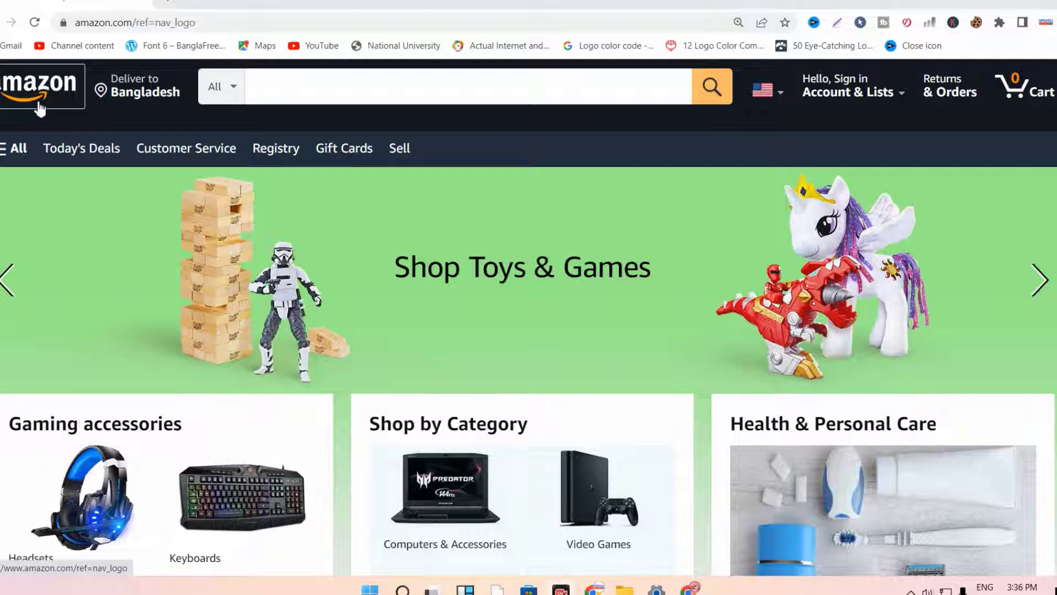
Look through the product sections on the Amazon home page, from the Kindle readers to the home improvement top sellers.
scroll(311, 283, down, 15)
scroll(314, 283, down, 20)
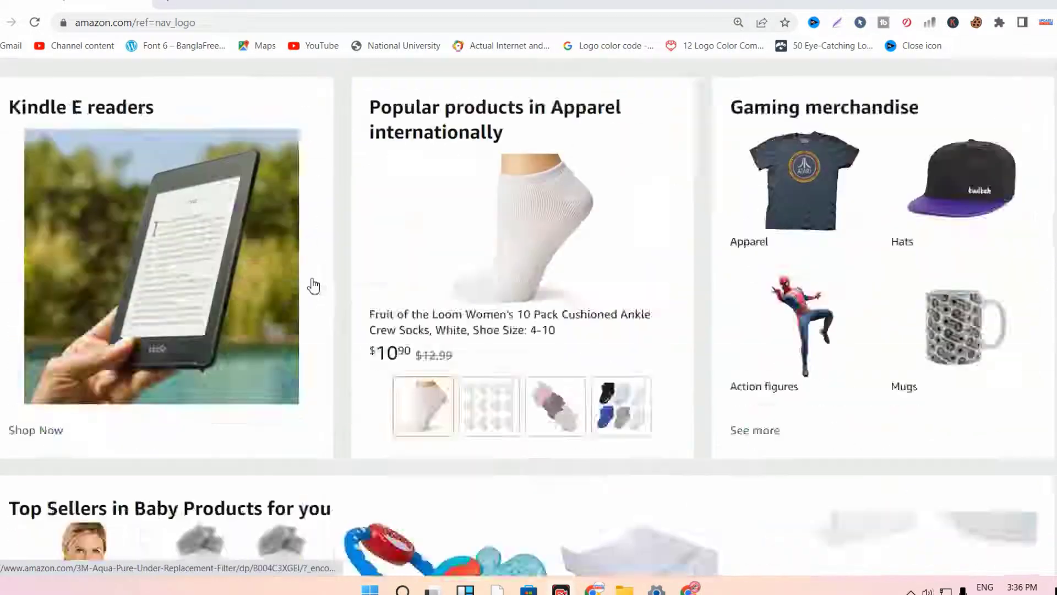
scroll(309, 276, up, 20)
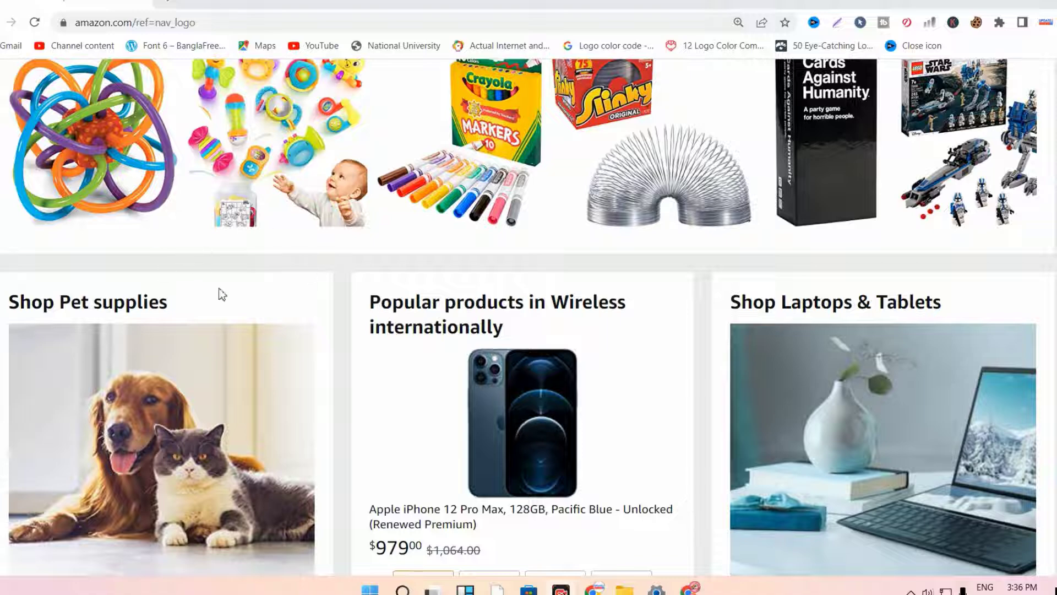
scroll(371, 307, up, 10)
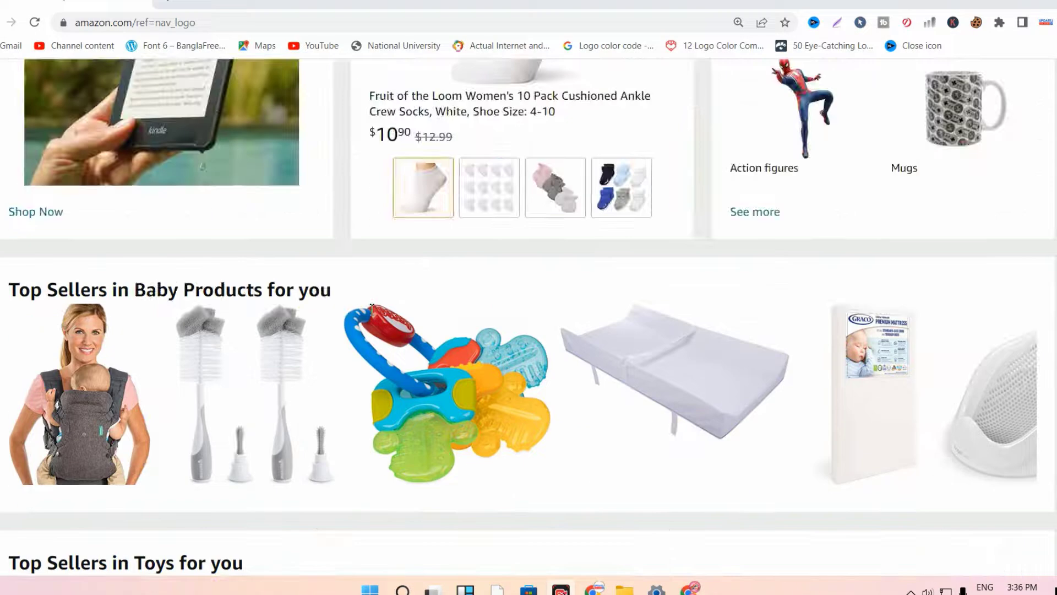
scroll(402, 339, down, 5)
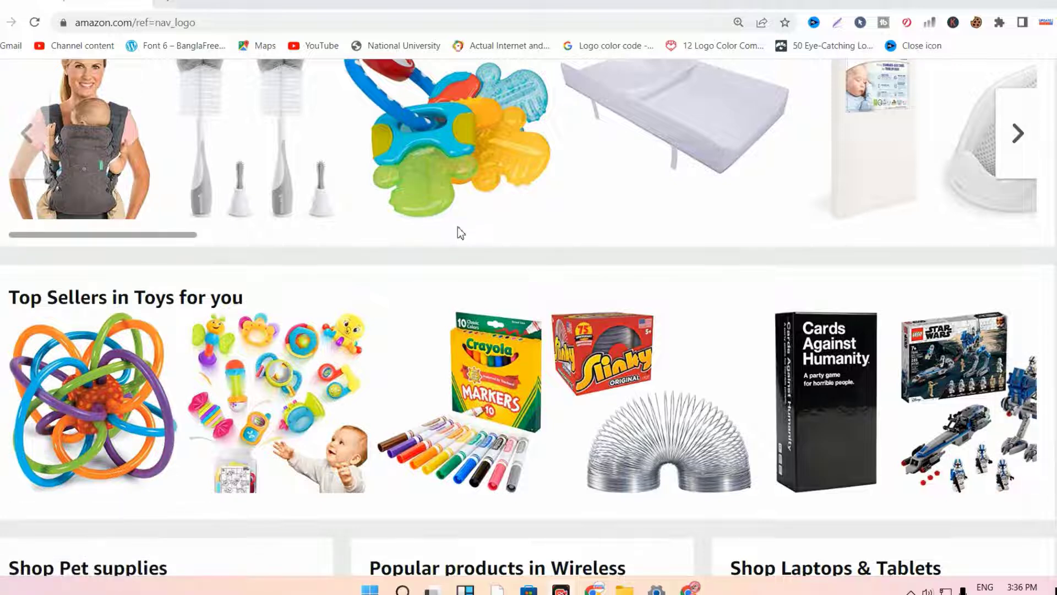
scroll(461, 233, down, 10)
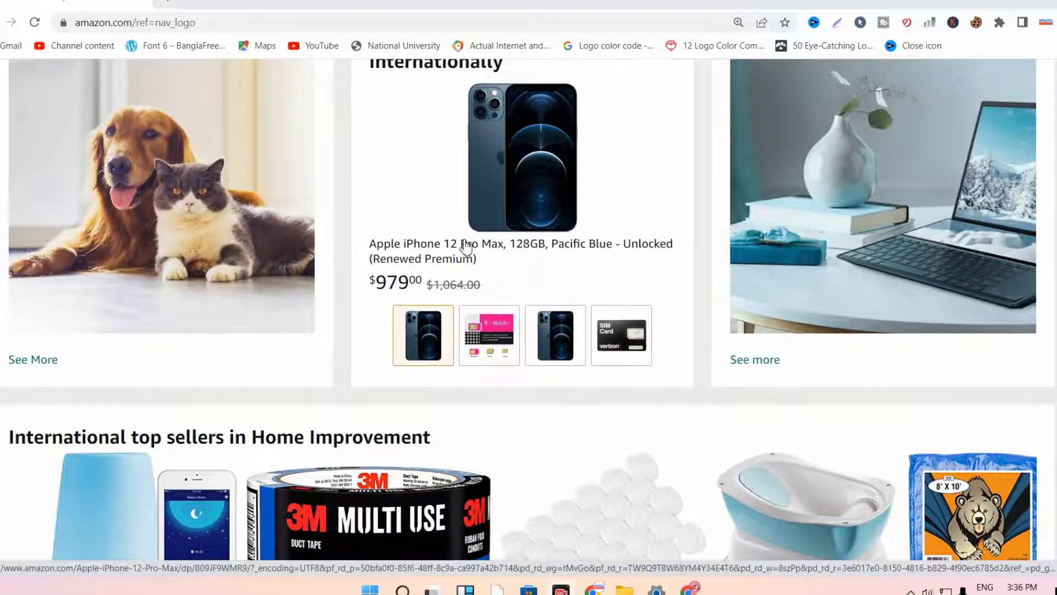
scroll(469, 299, up, 5)
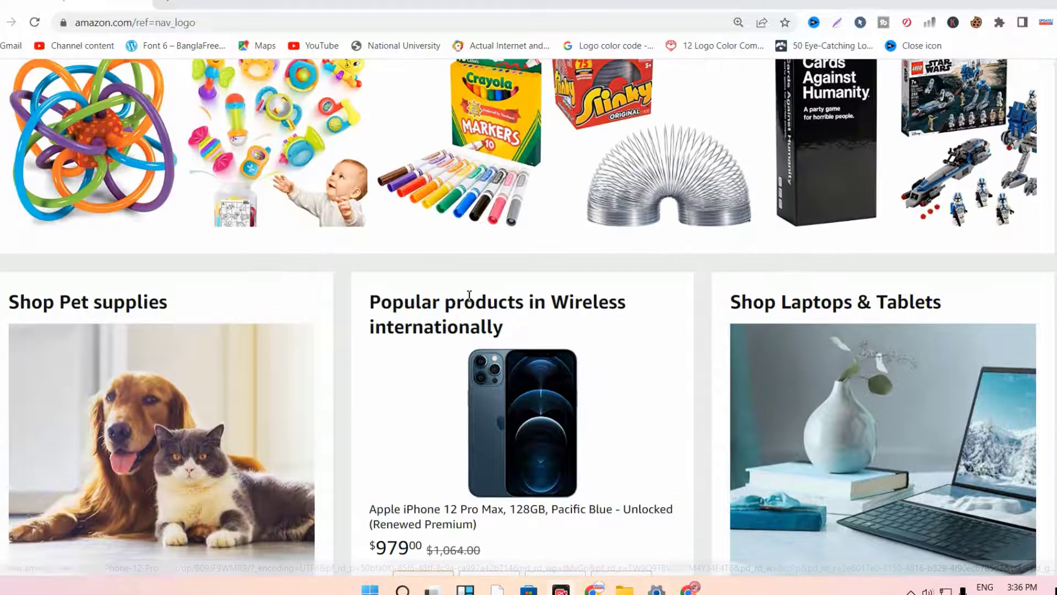
scroll(413, 326, up, 4)
scroll(413, 326, down, 10)
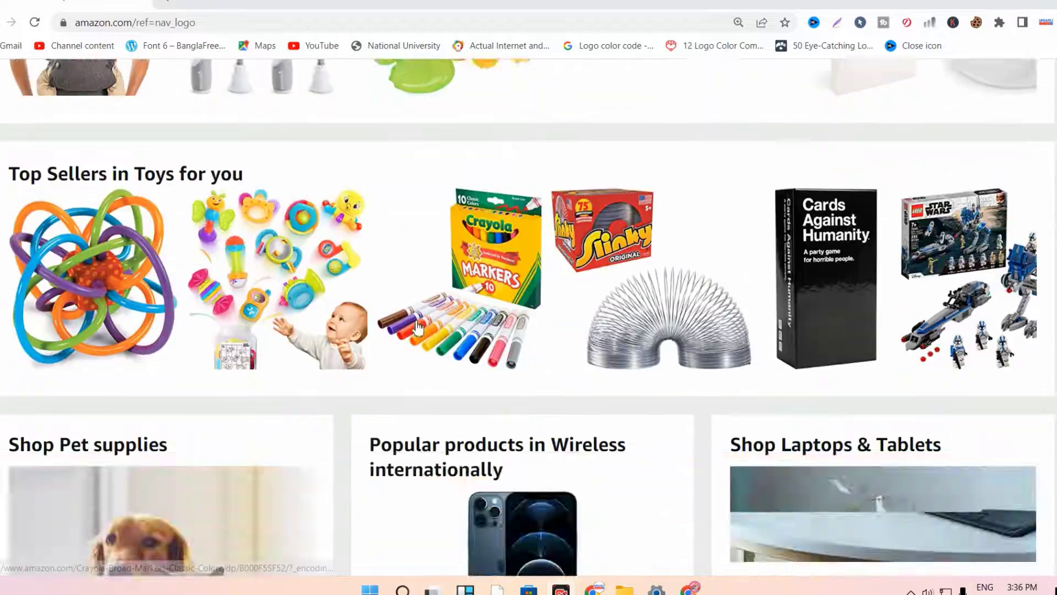
scroll(417, 325, up, 10)
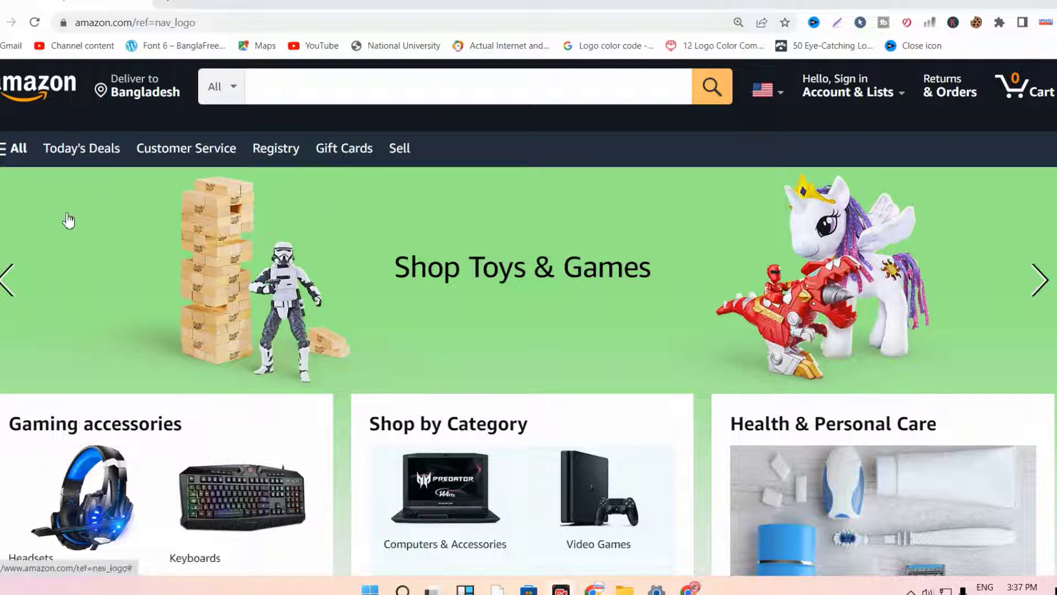
Open the Slinky spring toy's product page from the Top Sellers in Toys section of the home page.
scroll(240, 243, down, 10)
scroll(240, 243, down, 20)
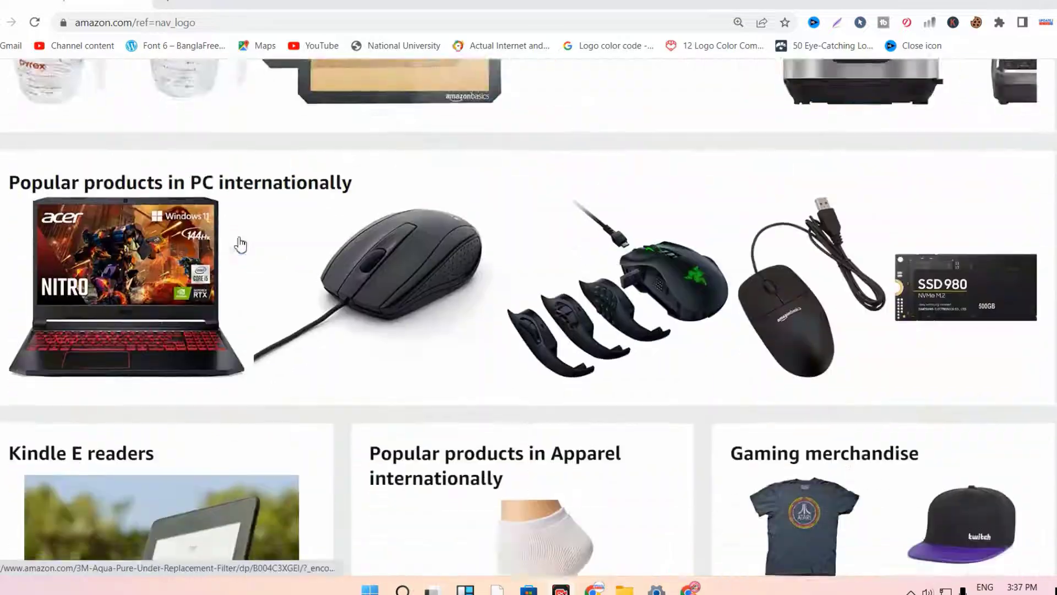
scroll(242, 249, up, 8)
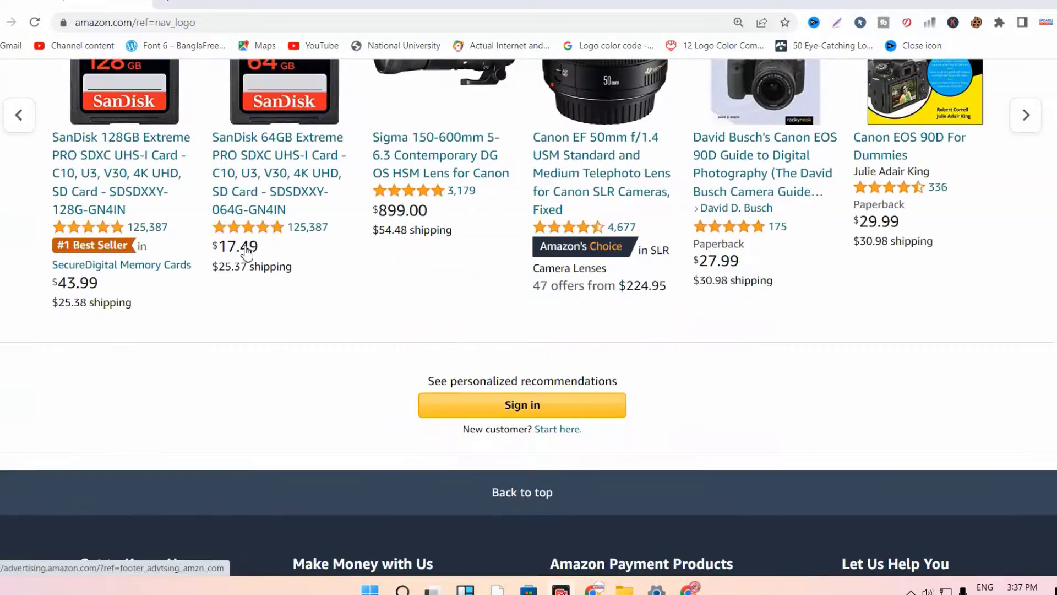
scroll(247, 254, up, 10)
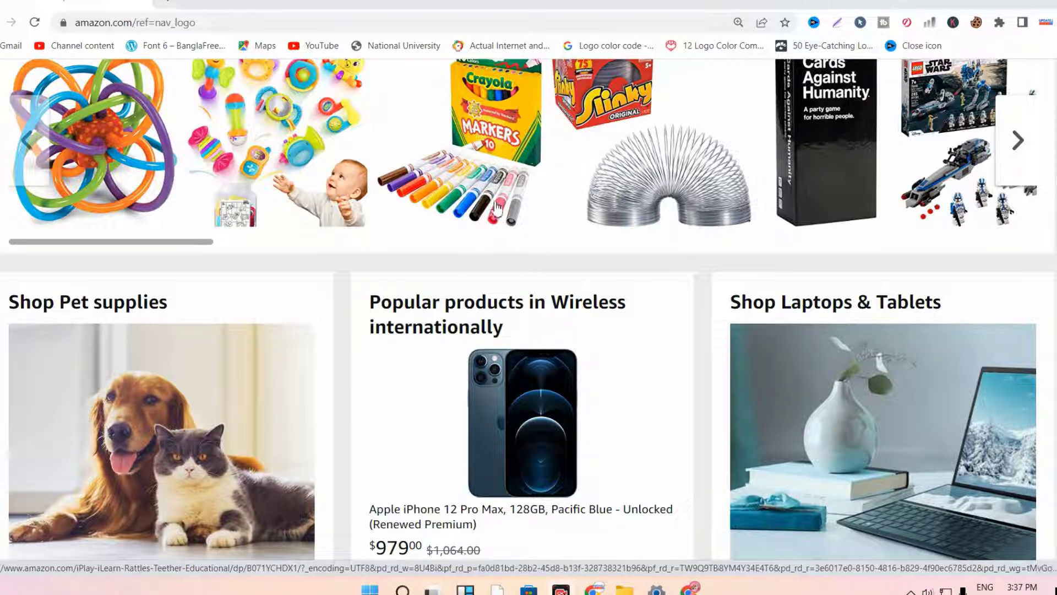
scroll(520, 263, up, 5)
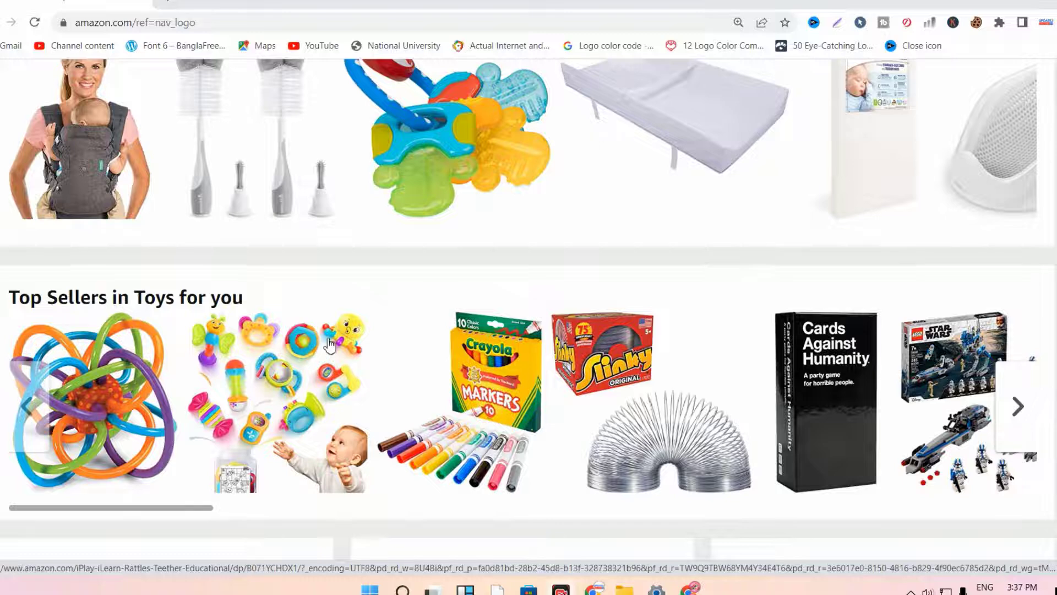
scroll(322, 349, down, 5)
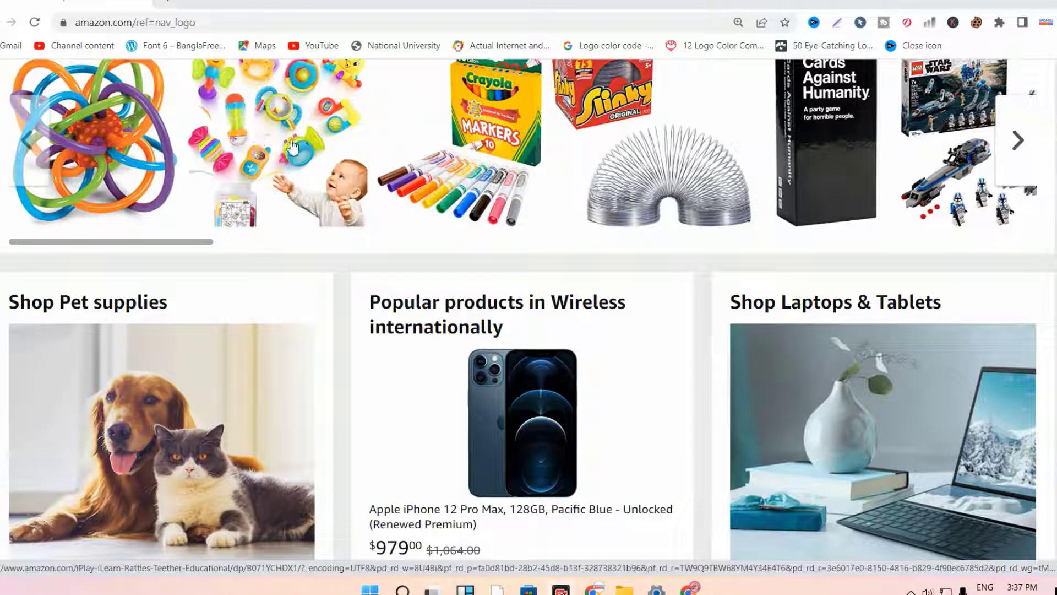
scroll(326, 225, up, 5)
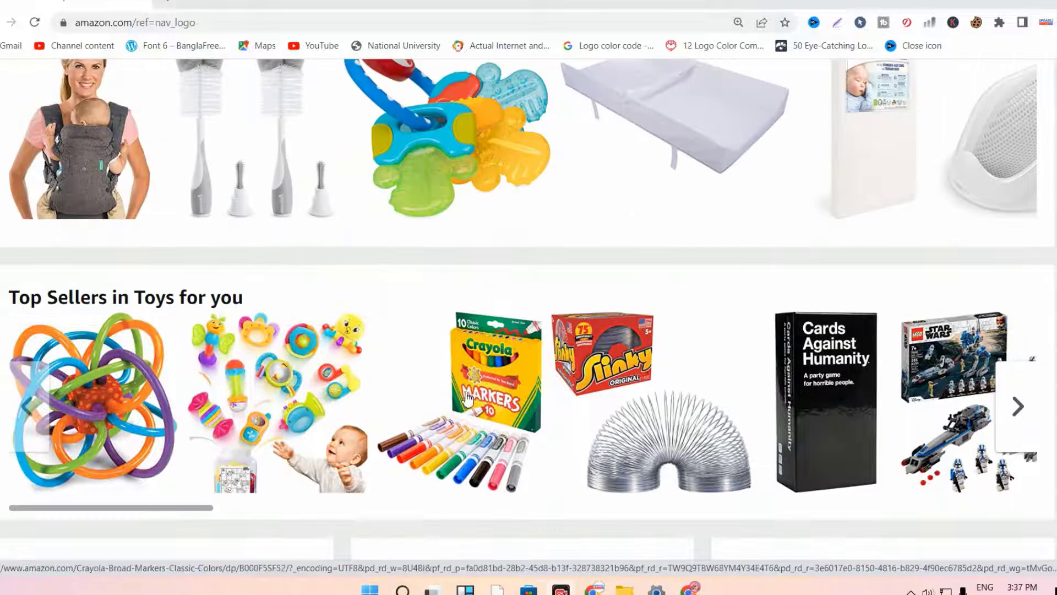
scroll(326, 226, down, 5)
click(646, 178)
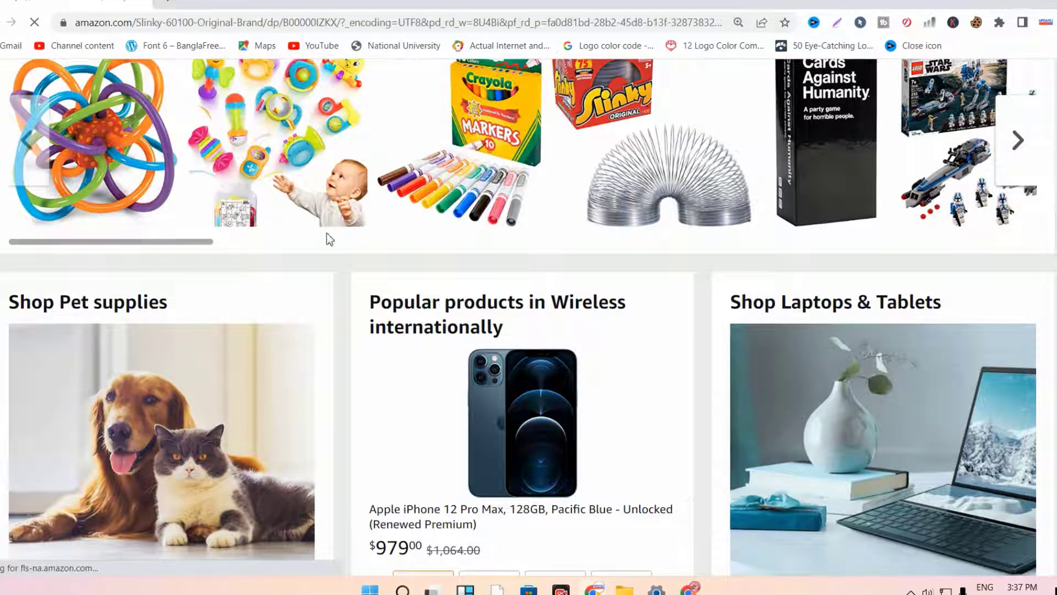
Examine the Slinky product page, including its price, item details, best-seller category and customer reviews.
scroll(478, 330, down, 4)
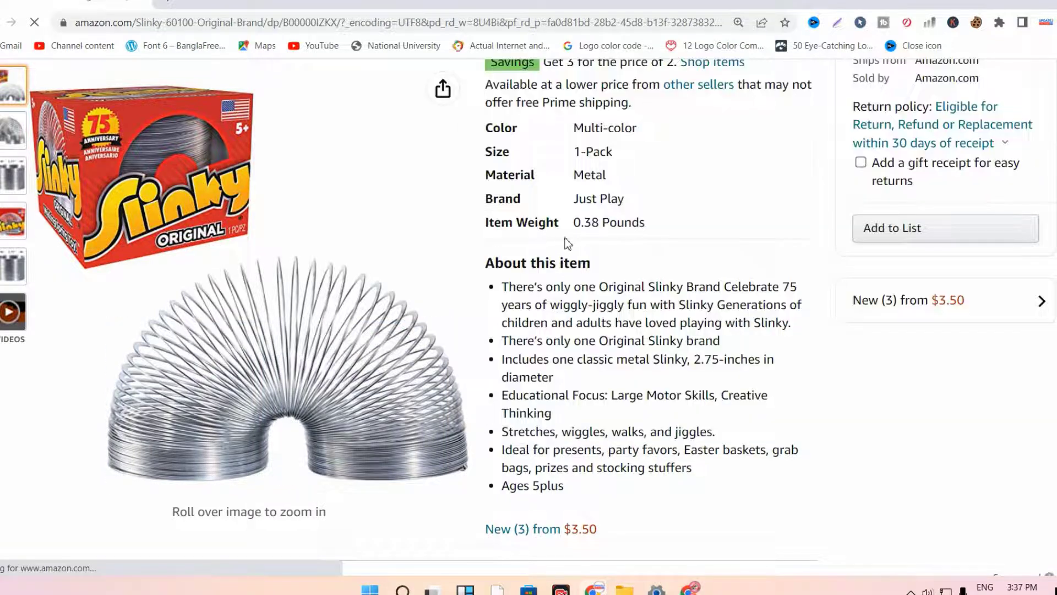
scroll(617, 217, up, 5)
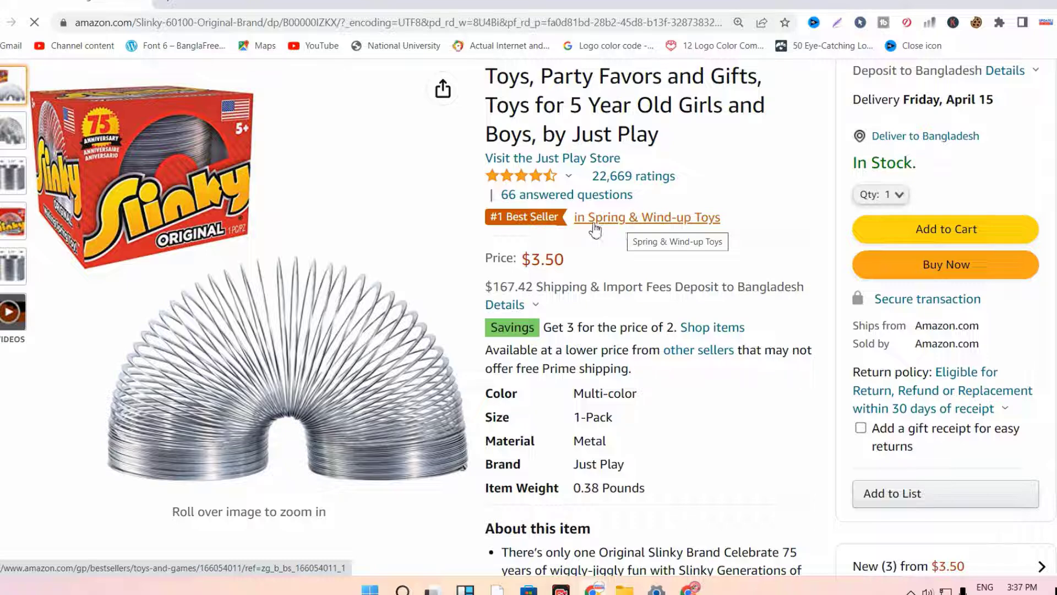
scroll(595, 228, up, 5)
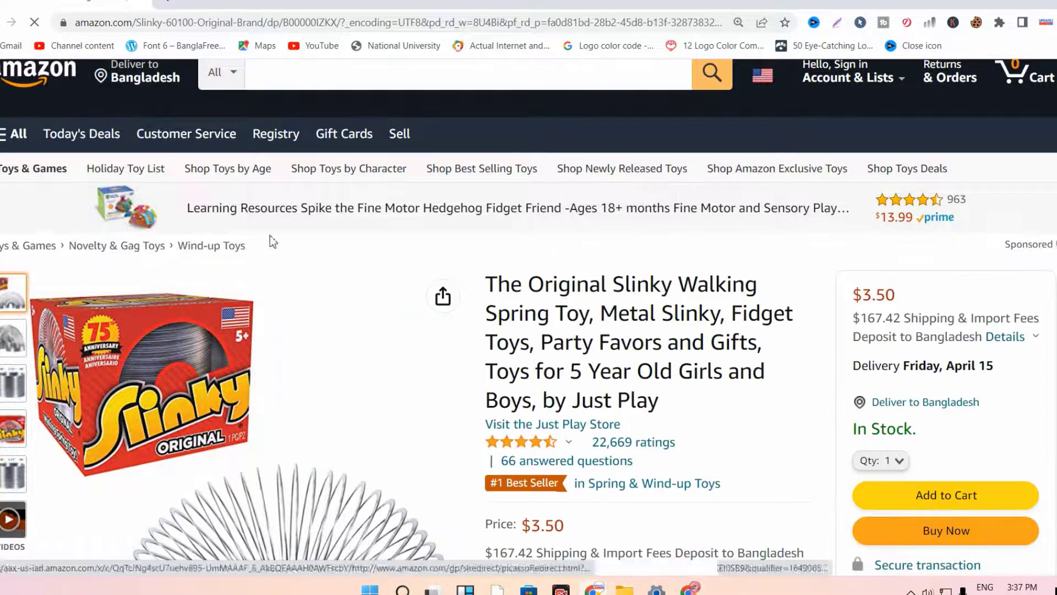
scroll(689, 402, down, 15)
scroll(693, 409, down, 20)
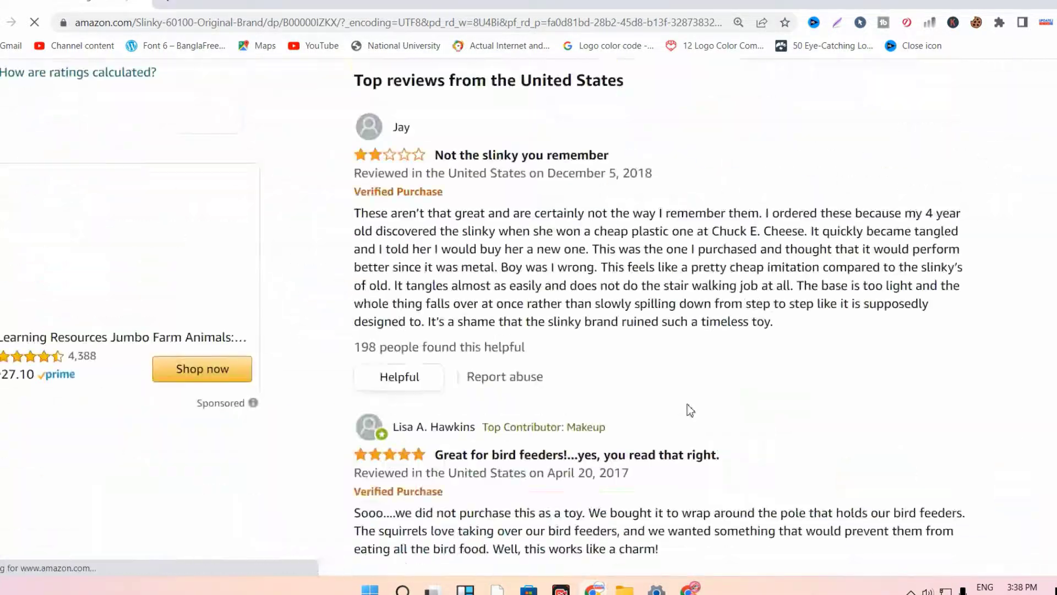
scroll(655, 405, down, 20)
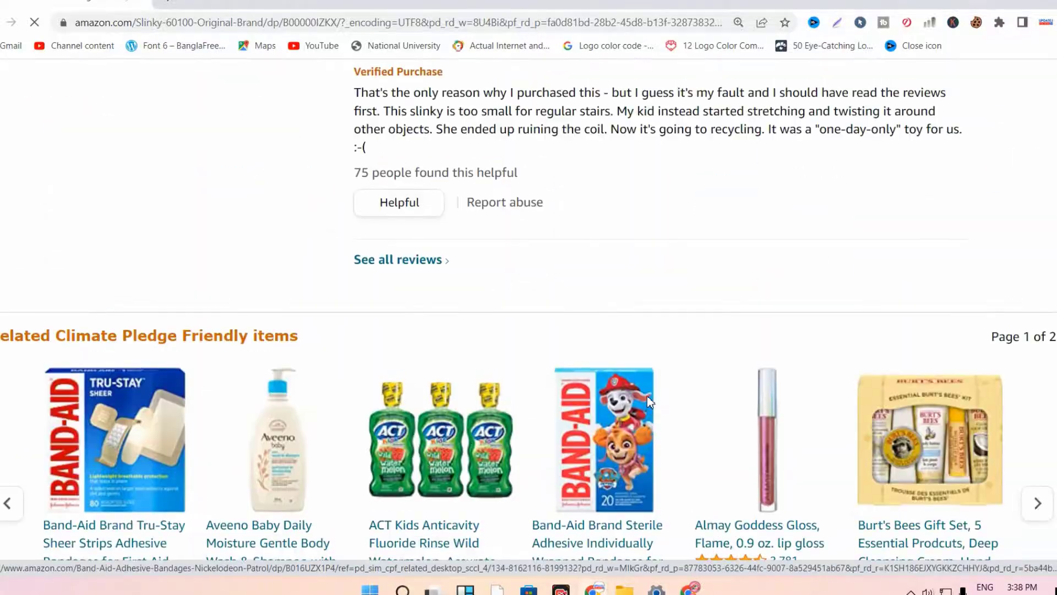
scroll(650, 404, up, 20)
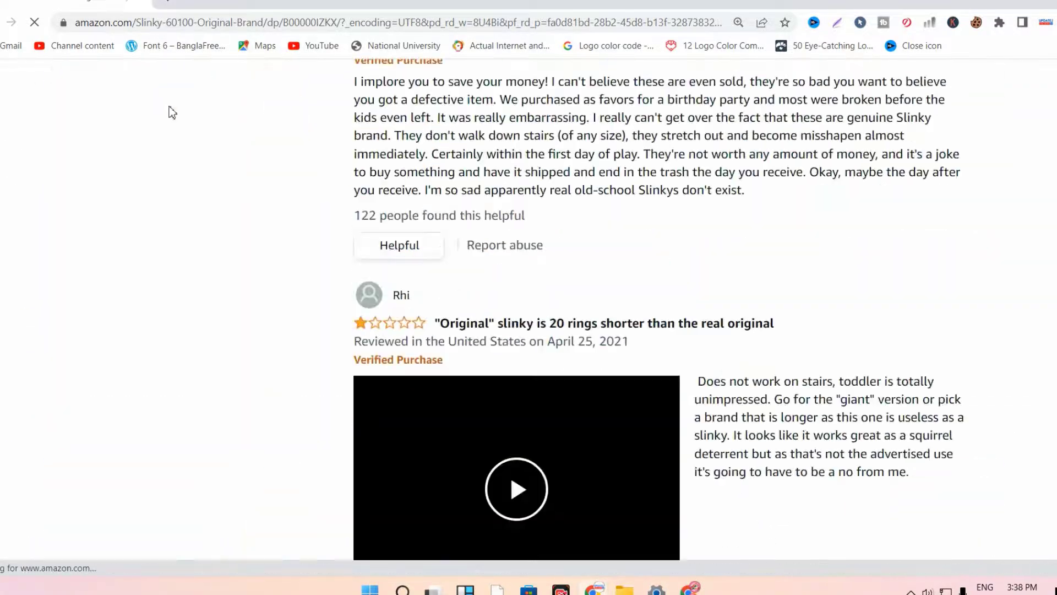
scroll(194, 141, up, 7)
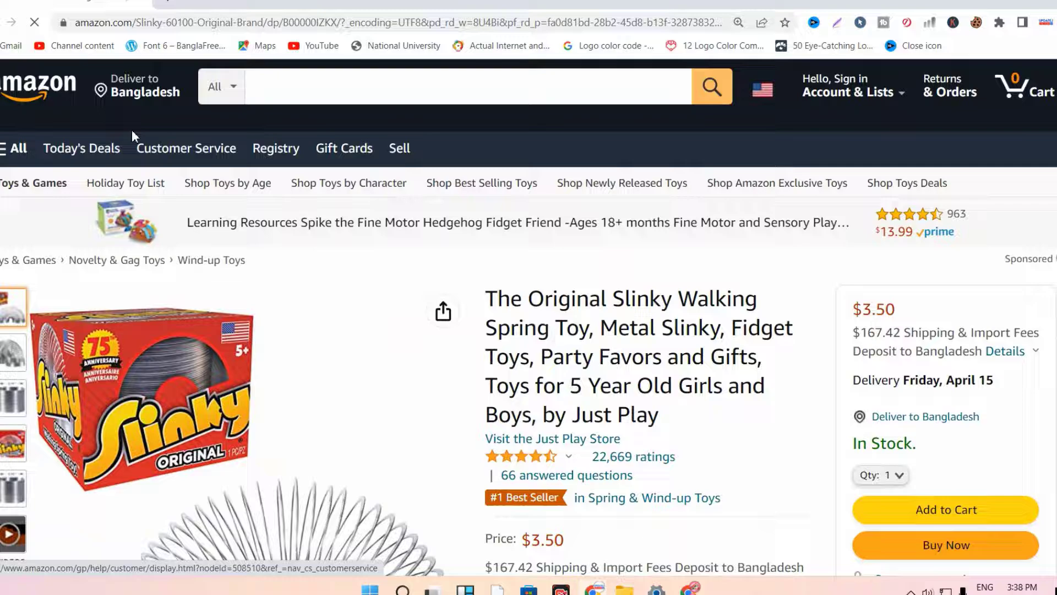
Return to the Amazon home page and open the Become an Affiliate page listed under Make Money with Us.
click(47, 101)
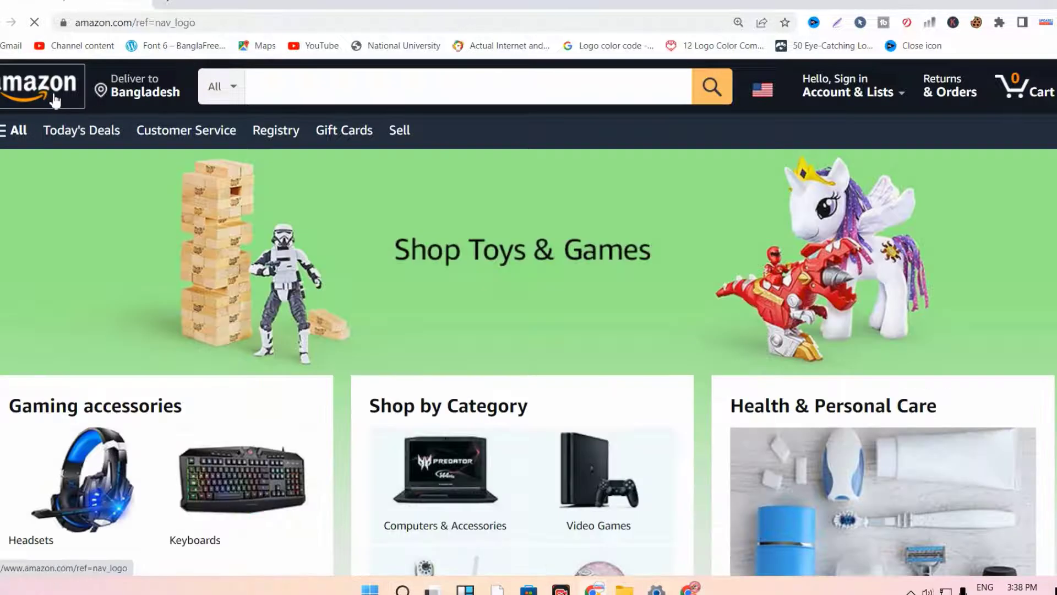
scroll(555, 279, down, 3)
scroll(554, 280, down, 5)
scroll(555, 278, down, 5)
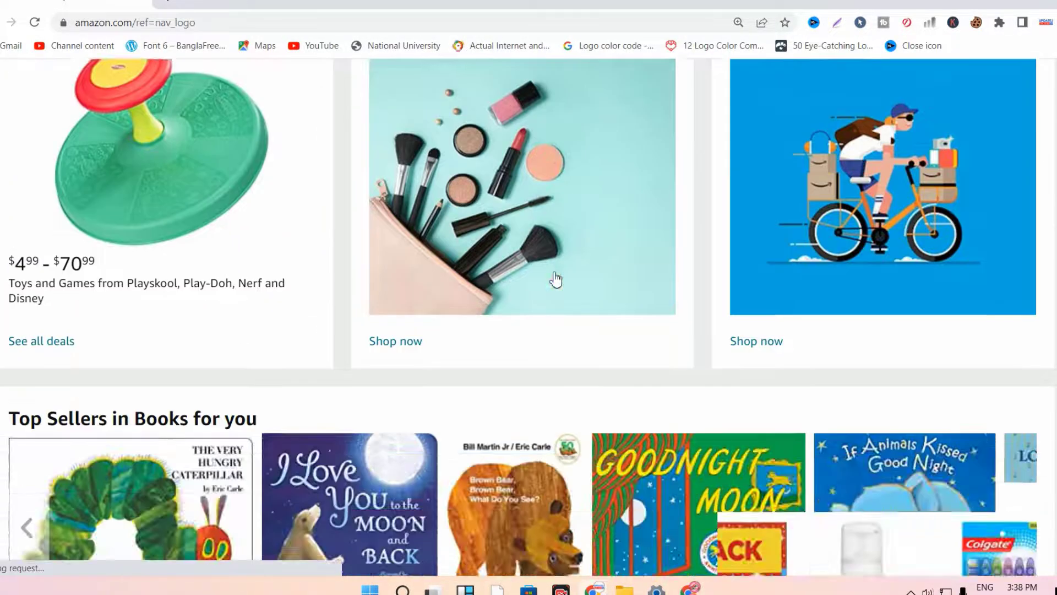
scroll(554, 278, down, 15)
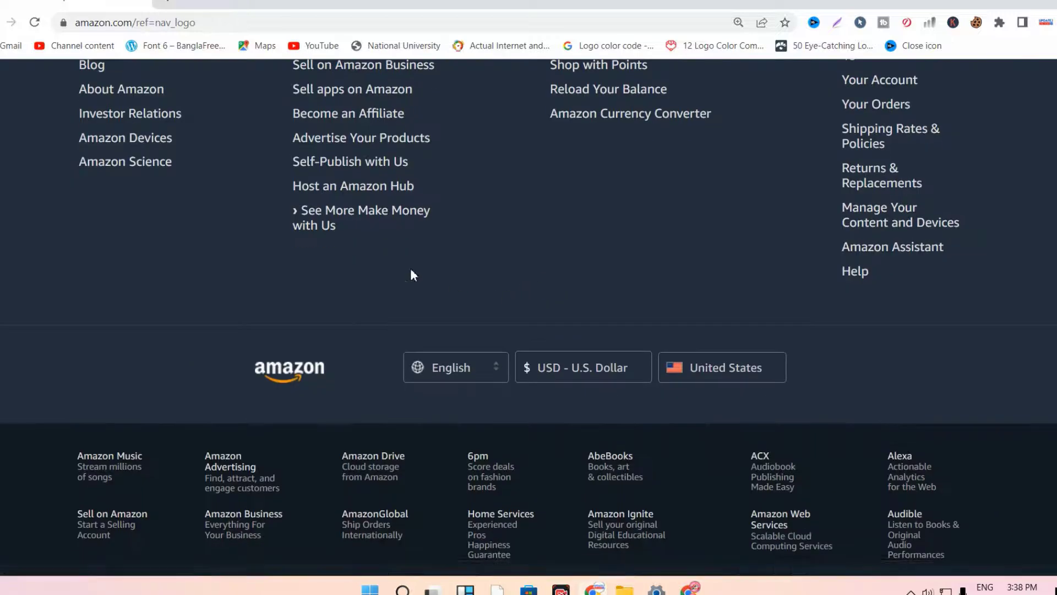
scroll(410, 331, up, 5)
scroll(410, 424, down, 5)
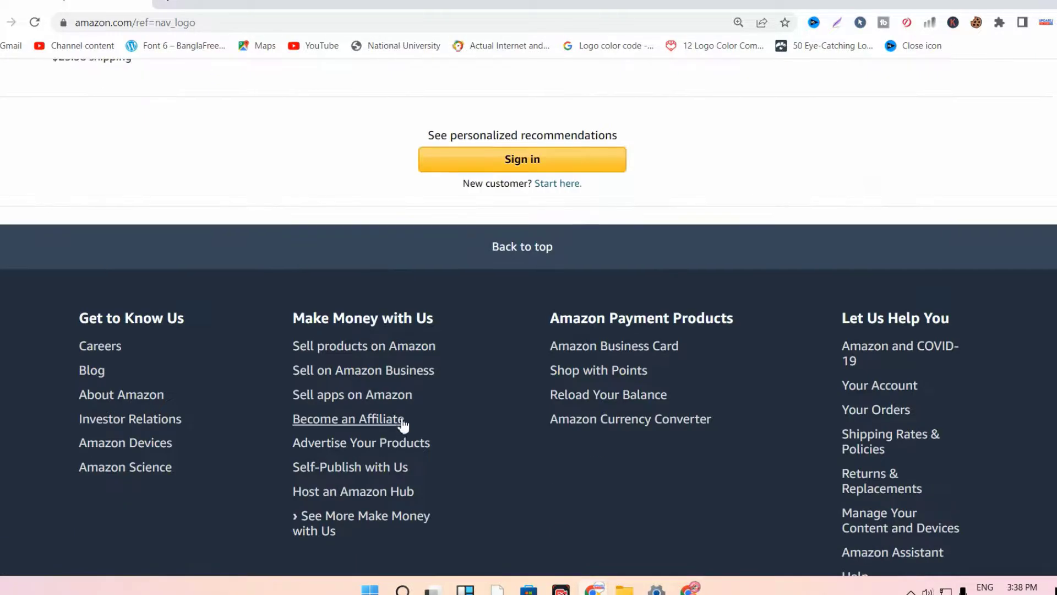
click(306, 428)
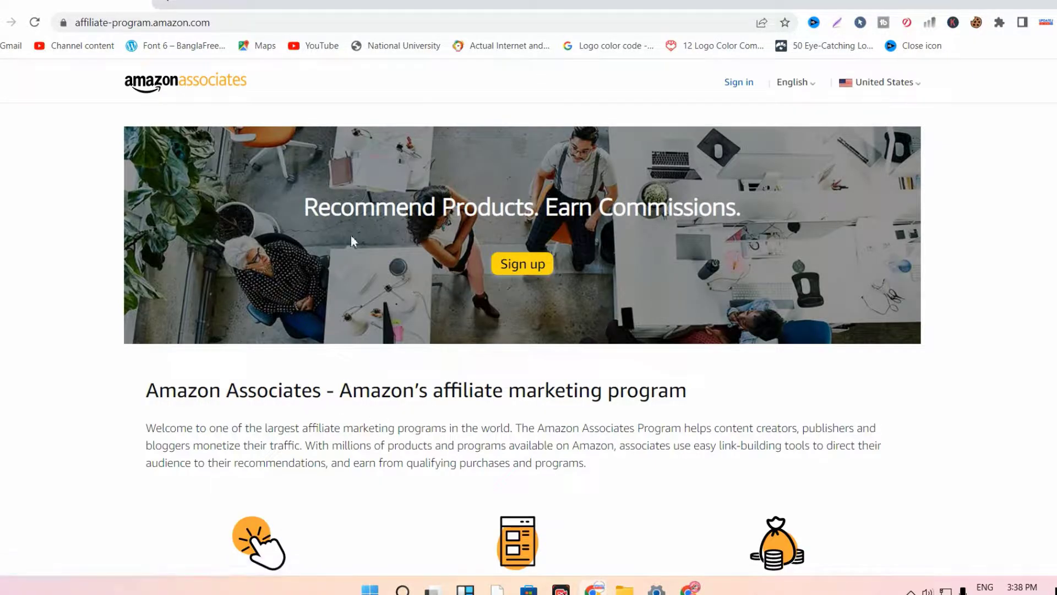
Start the Amazon Associates sign-up and open the form for creating a new Amazon account.
click(520, 278)
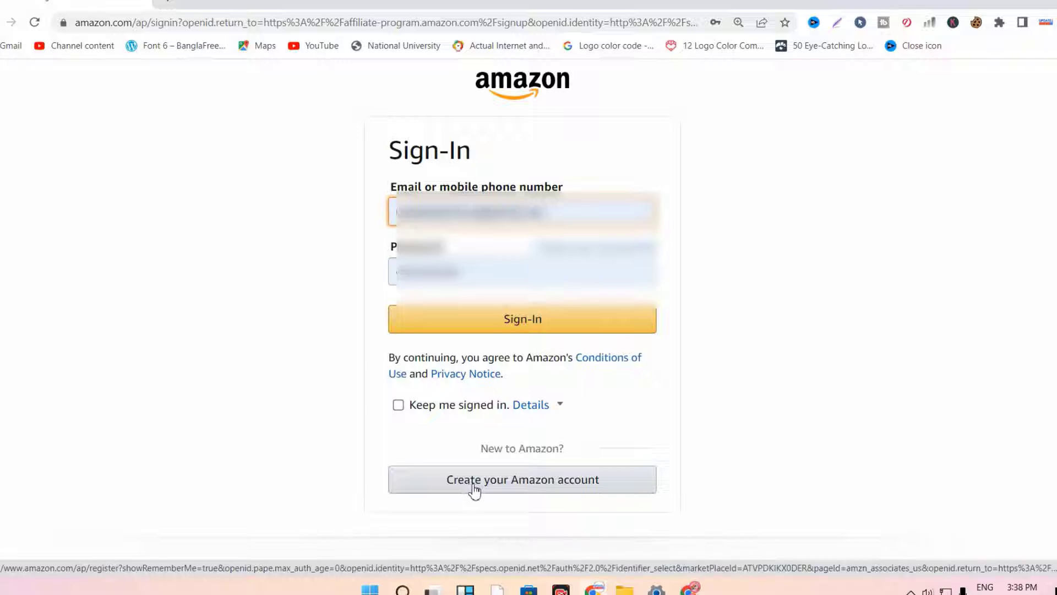
click(552, 489)
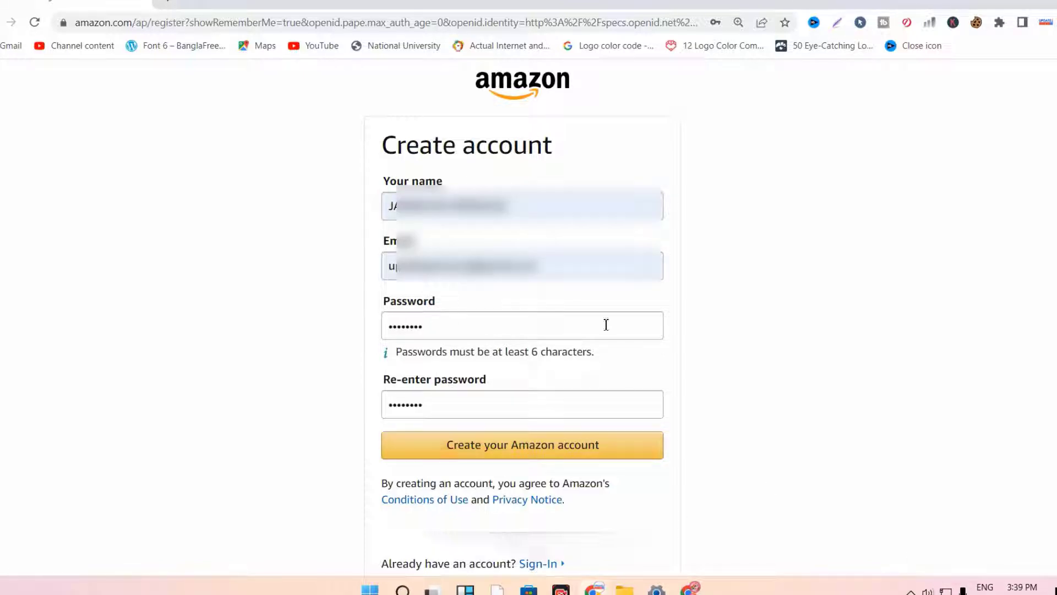
Submit the new account form with the full name, e-mail and account password, and update the password saved in the browser.
click(466, 461)
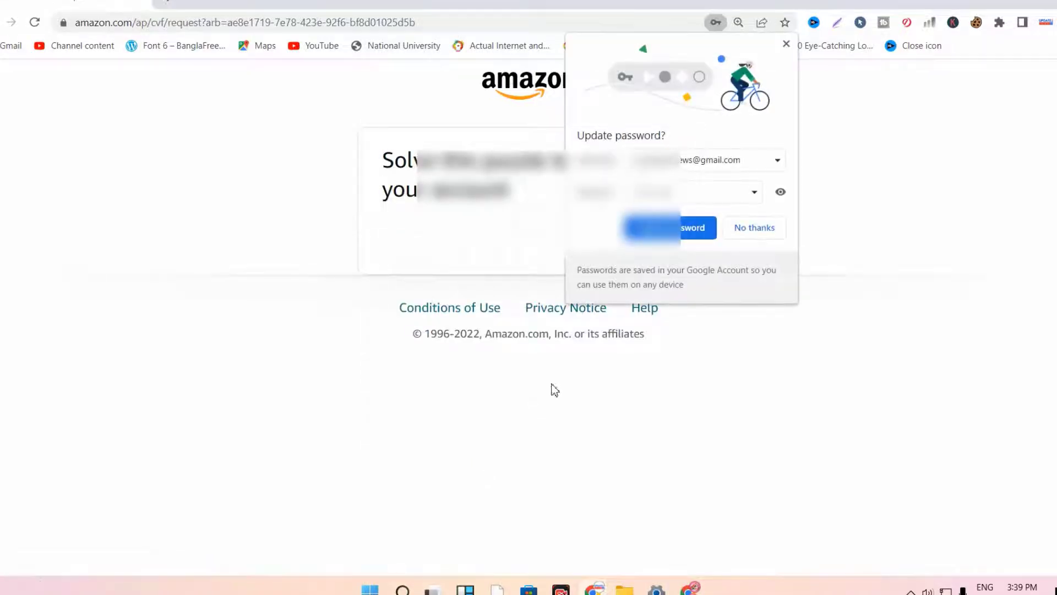
click(647, 219)
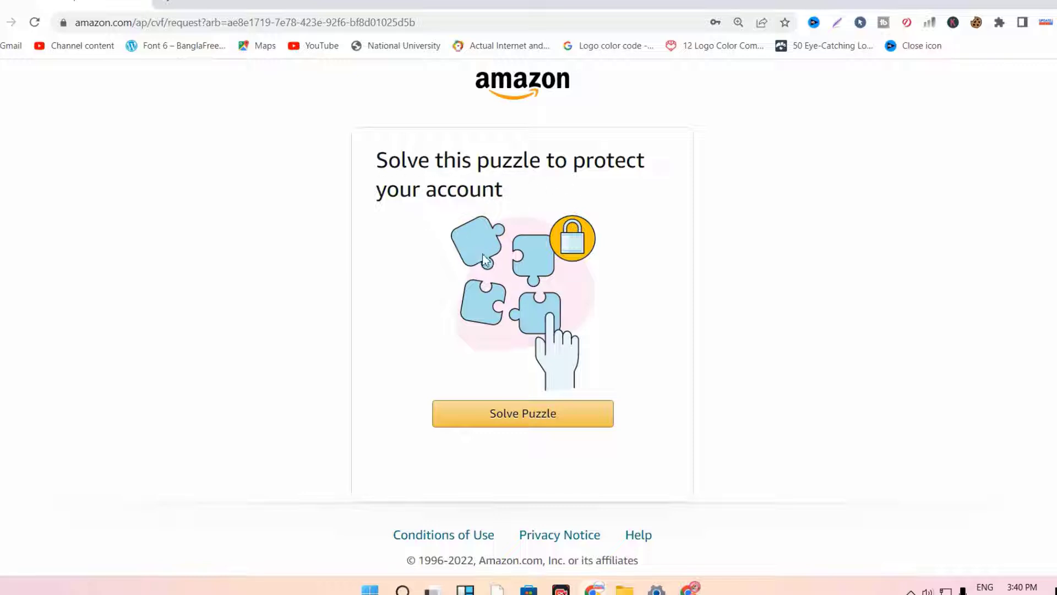
Try to solve the account-protection puzzle that asks for the kangaroo, and go back to the account creation form.
click(522, 414)
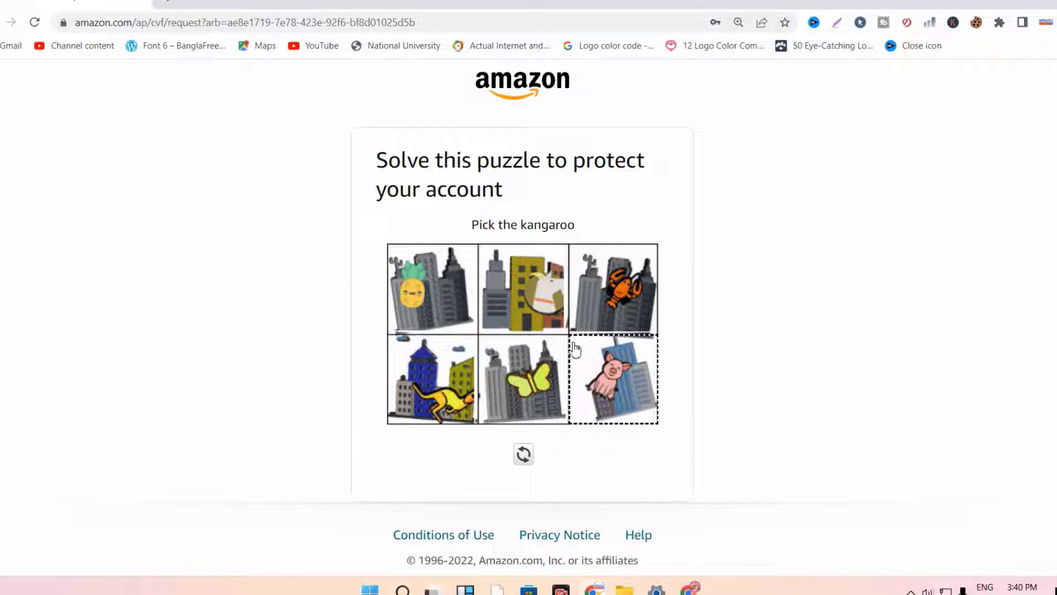
click(541, 317)
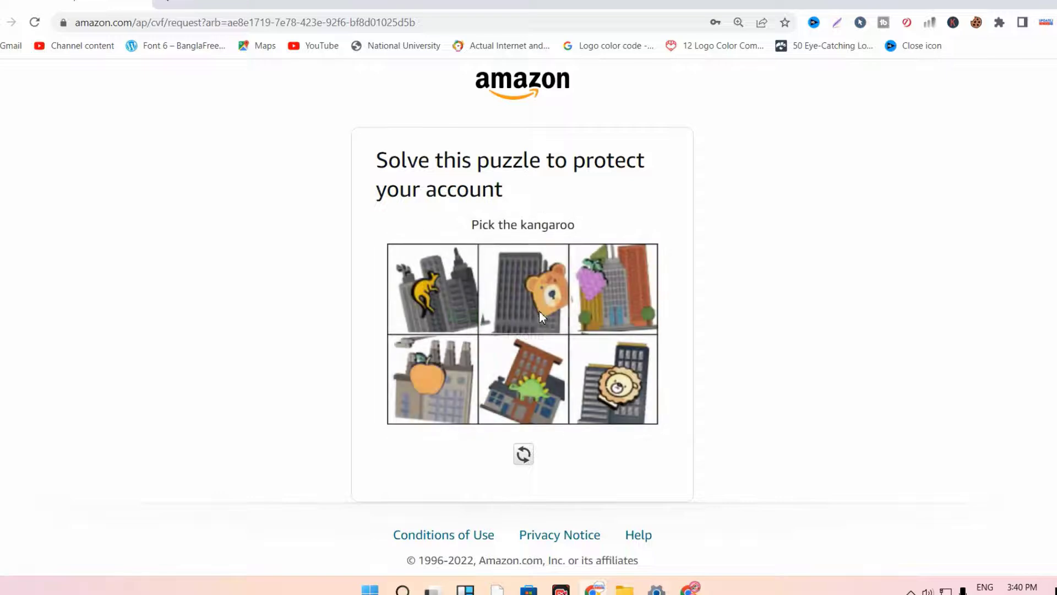
click(549, 394)
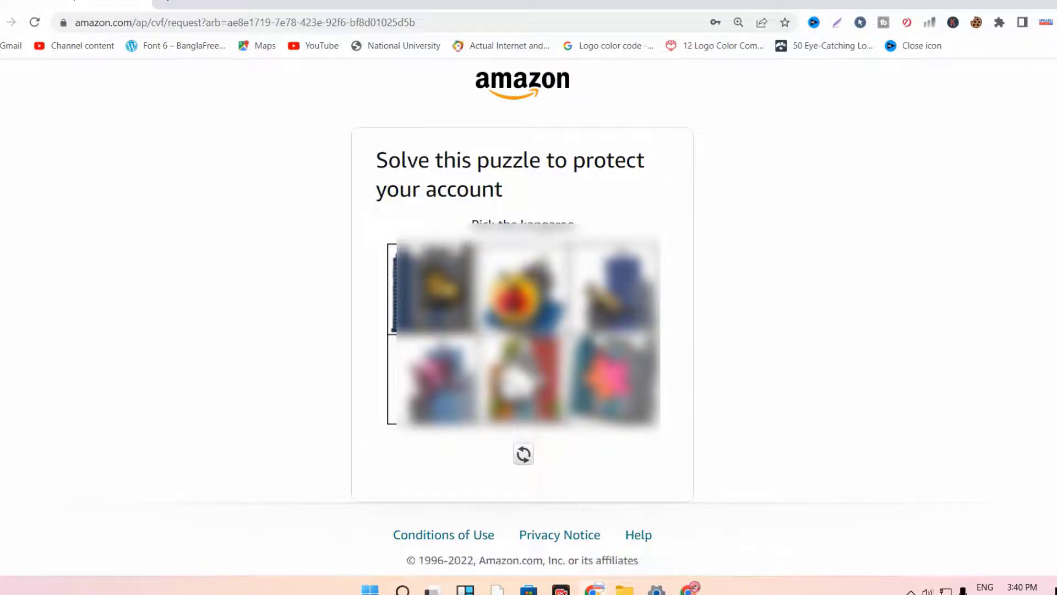
key(alt+Left)
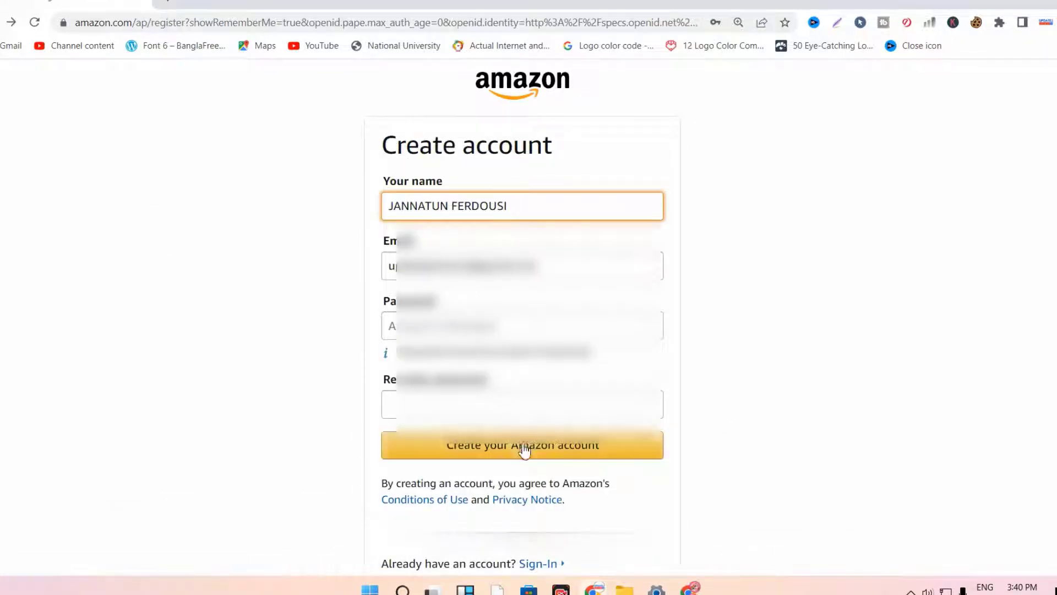
Fill in and confirm the account password, and submit the account creation form again.
click(524, 450)
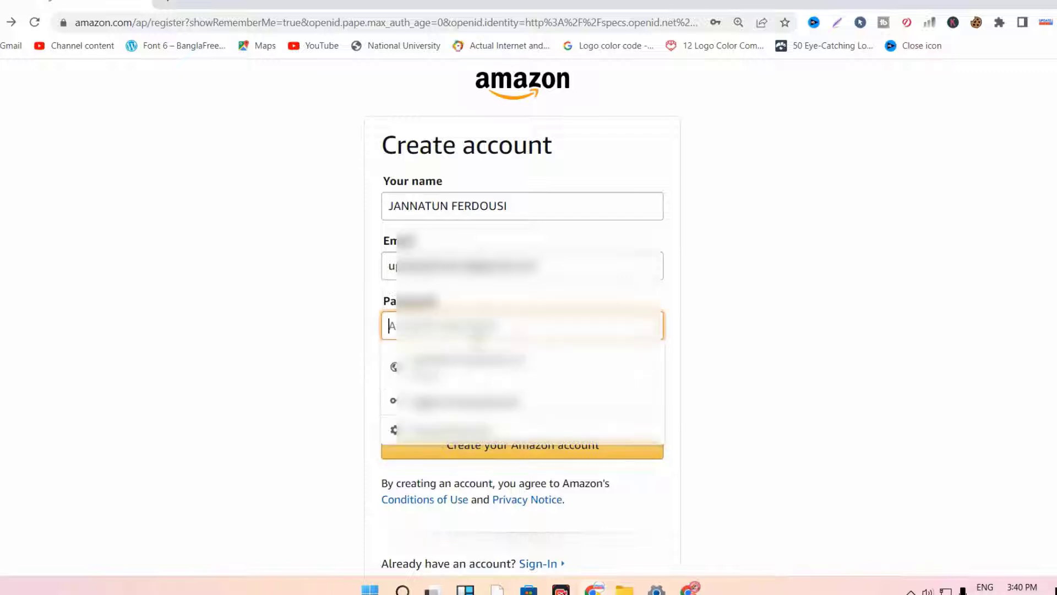
click(484, 366)
click(489, 398)
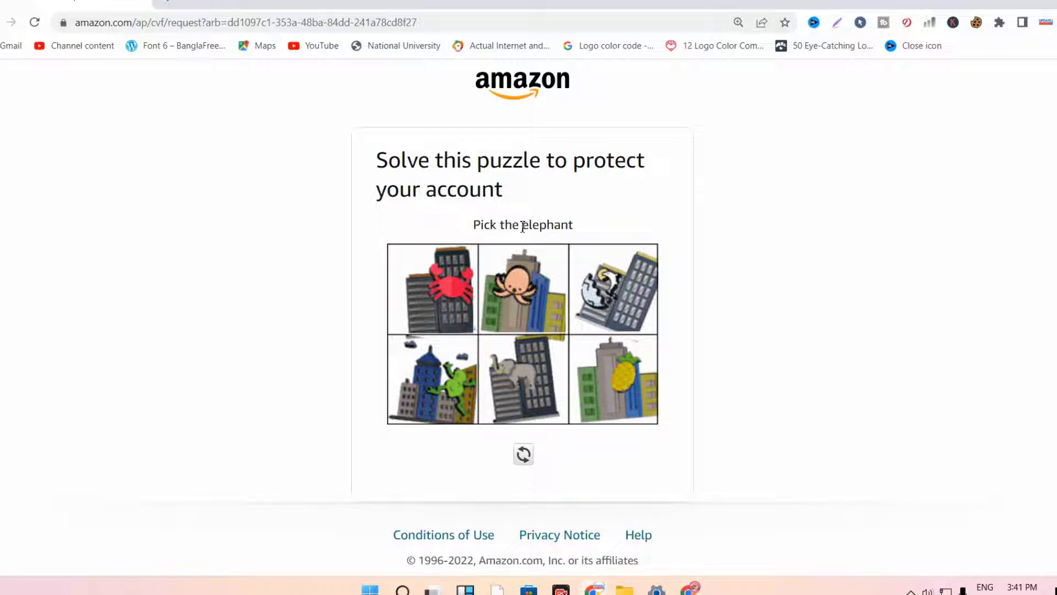
Solve the account-protection puzzle by picking the elephant image in each of the ten rounds.
click(526, 368)
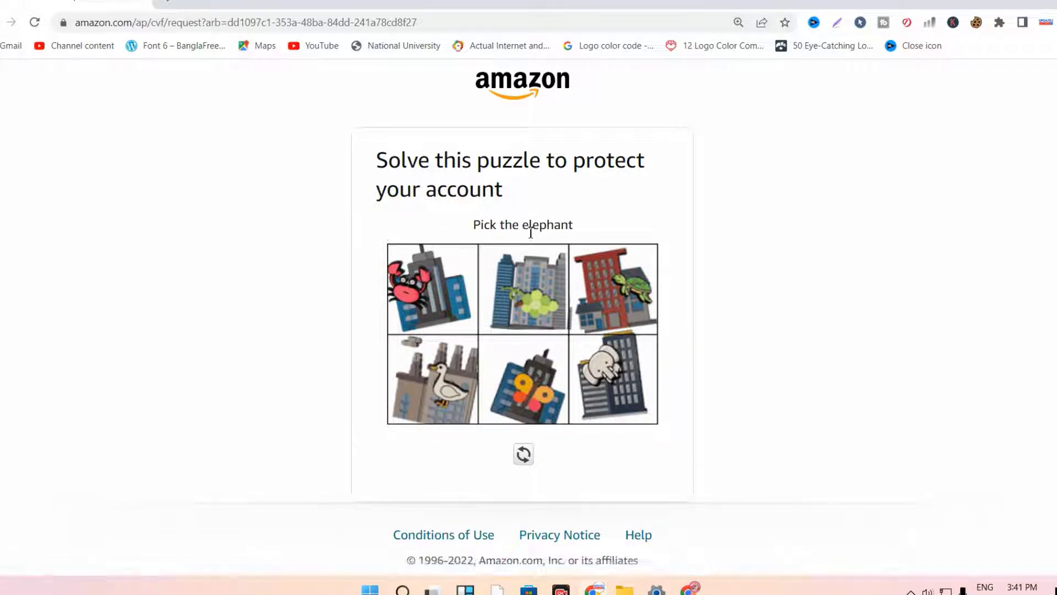
click(614, 366)
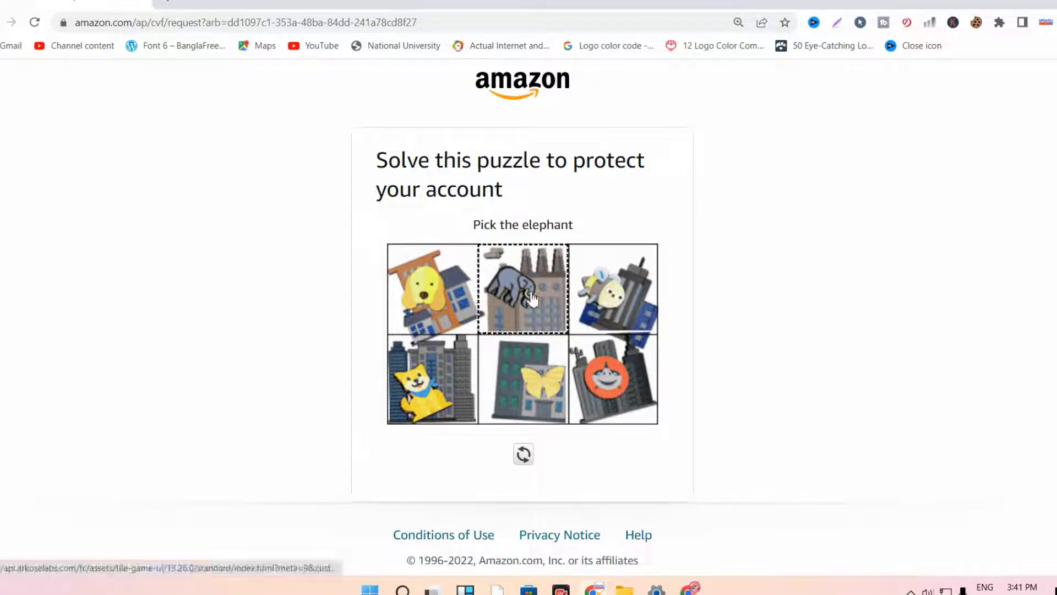
click(532, 297)
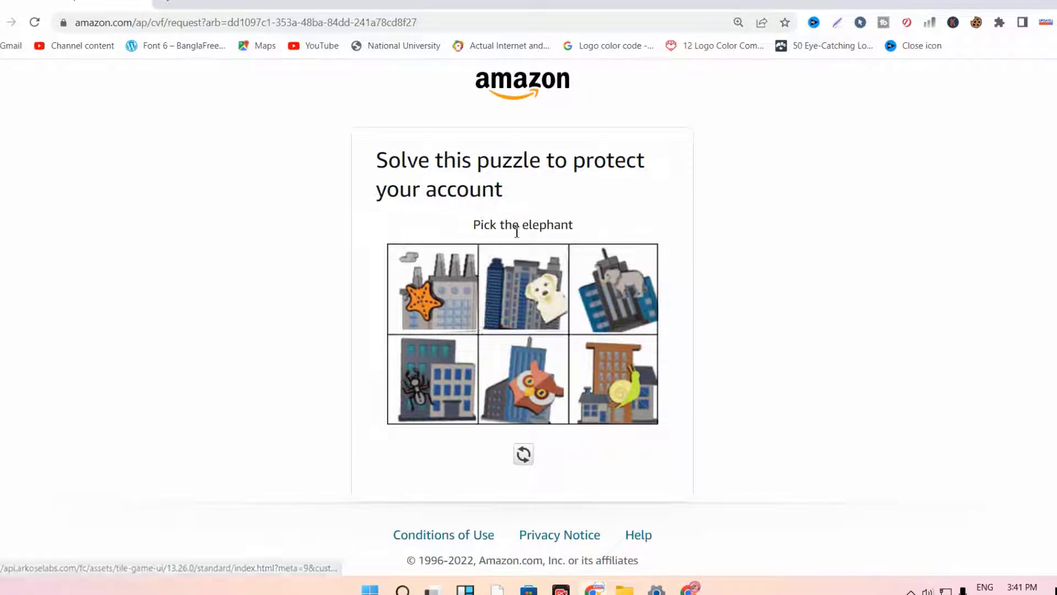
click(611, 281)
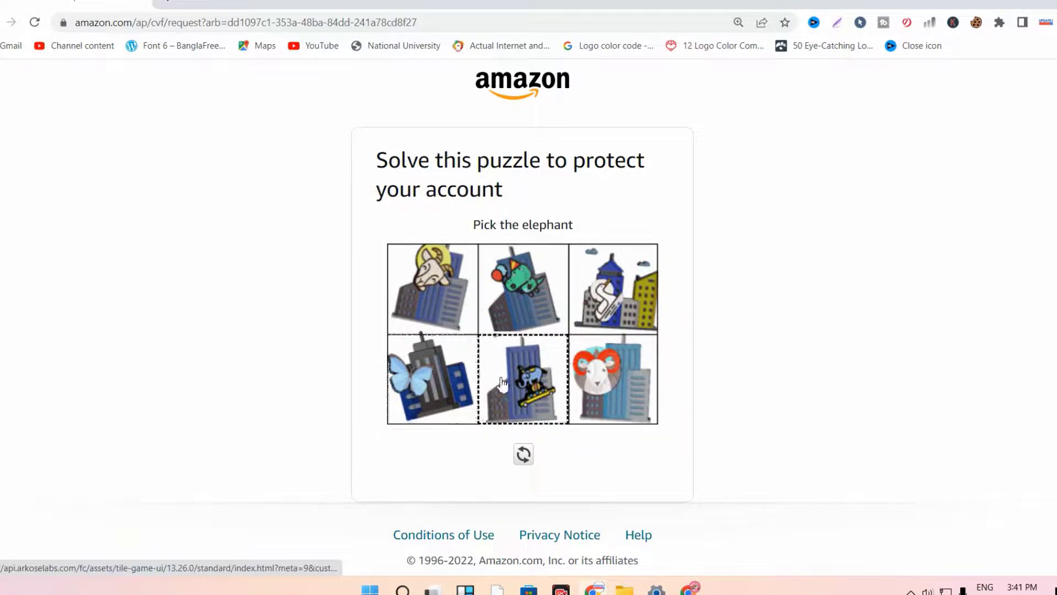
click(526, 400)
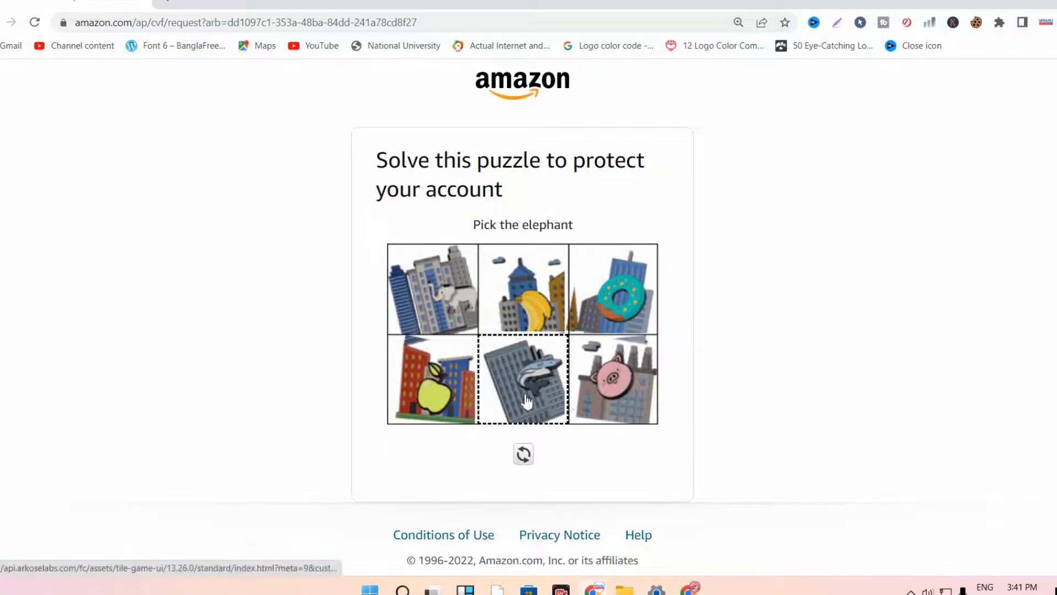
click(452, 281)
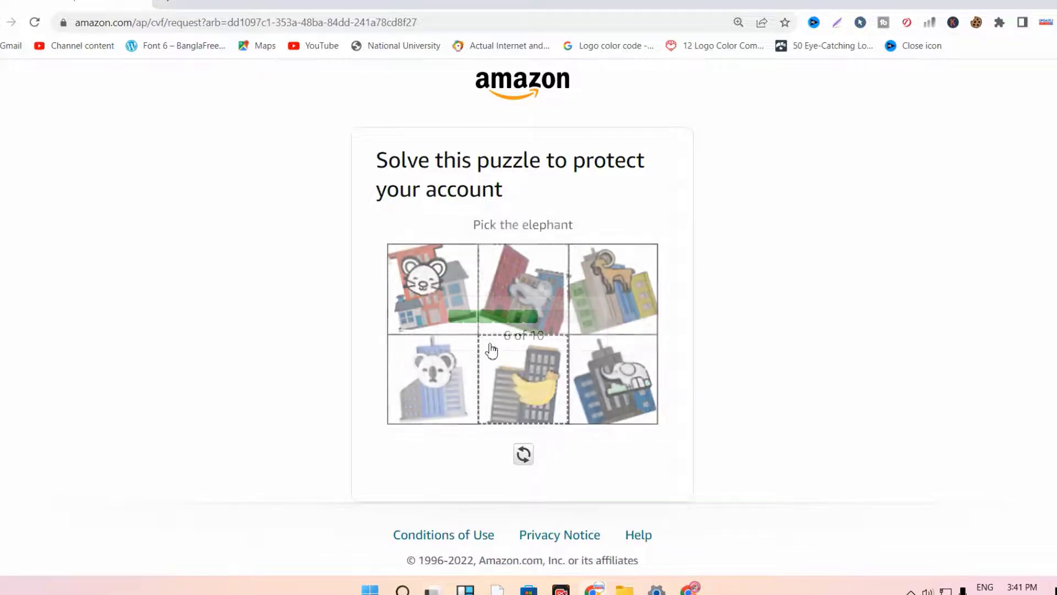
click(633, 385)
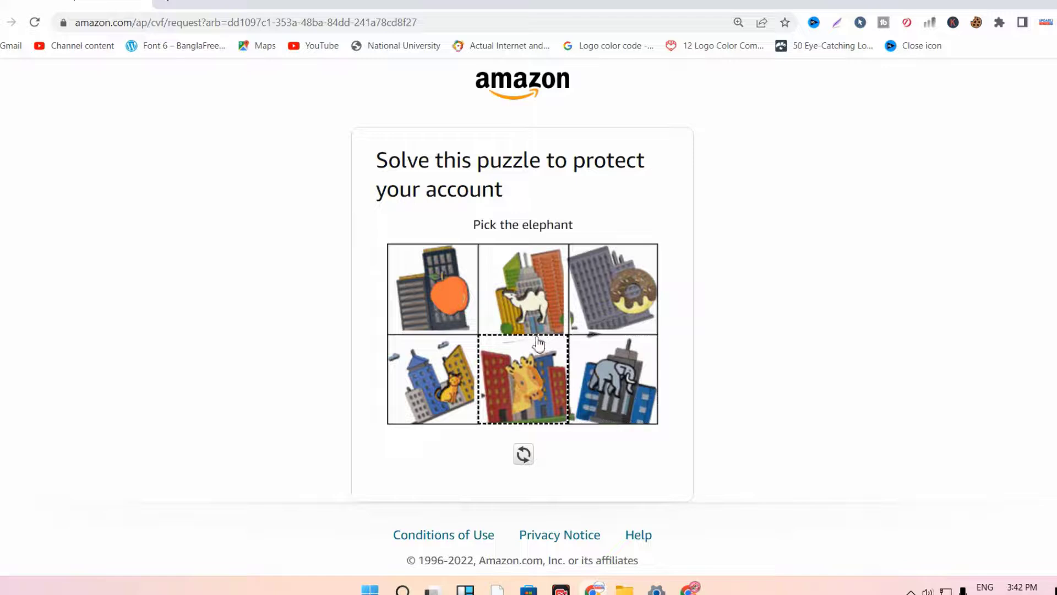
click(605, 396)
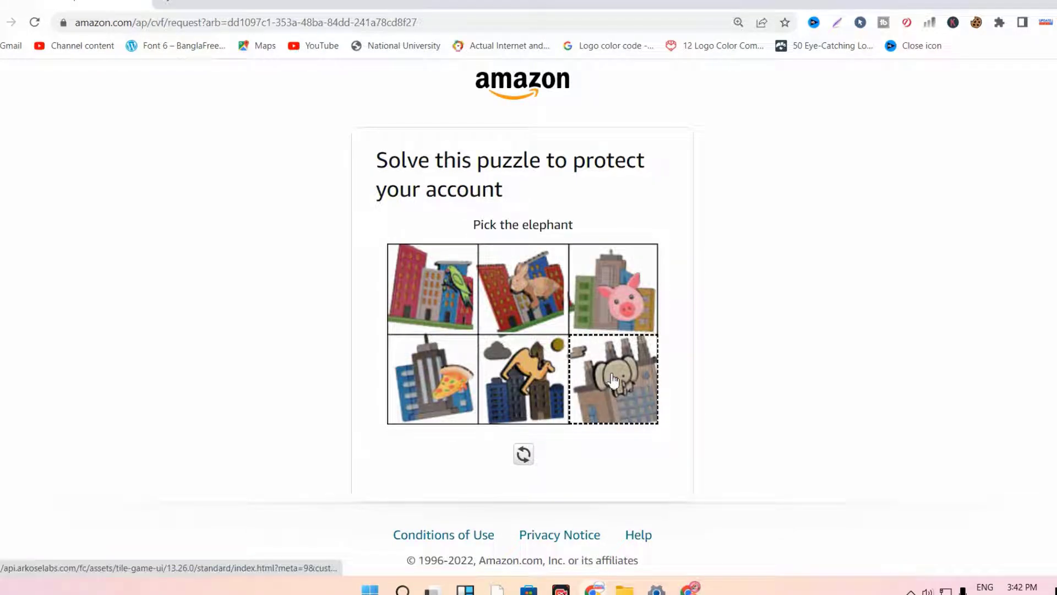
click(613, 380)
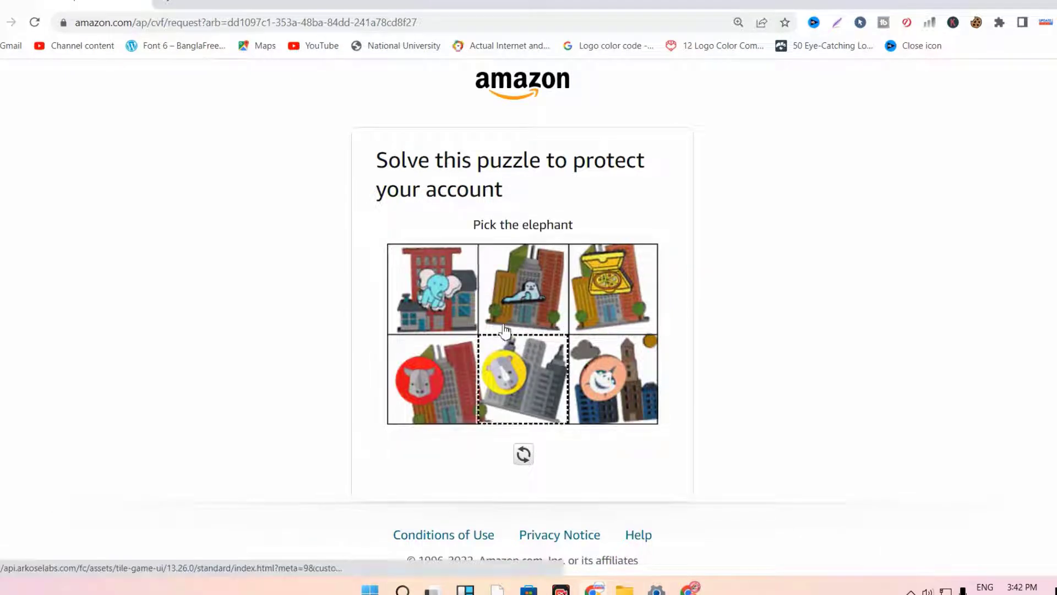
click(437, 285)
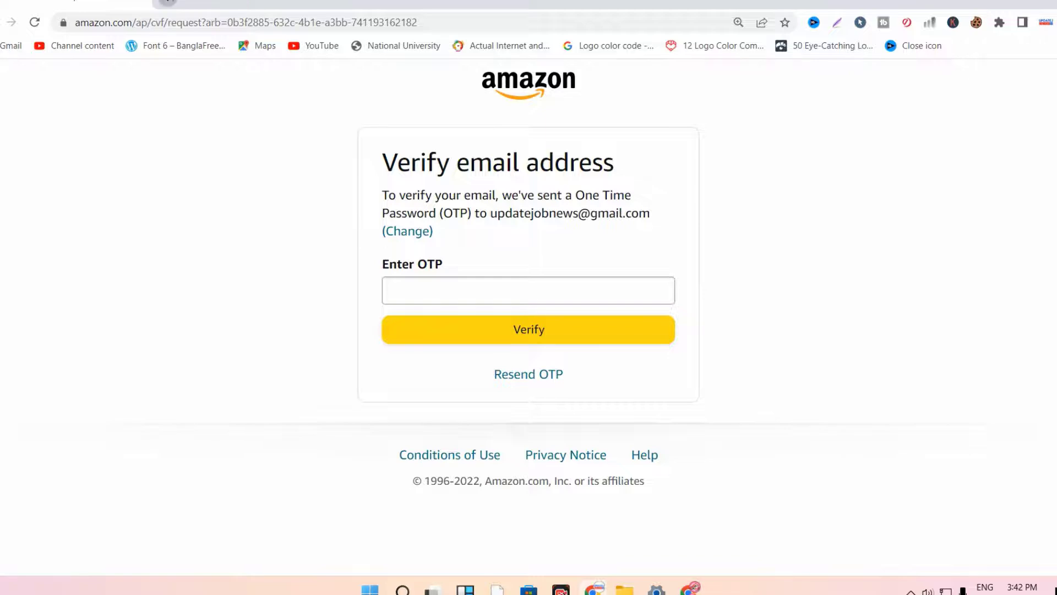
Get the one-time password from Amazon's verification message in Gmail and verify the e-mail address with it.
click(168, 2)
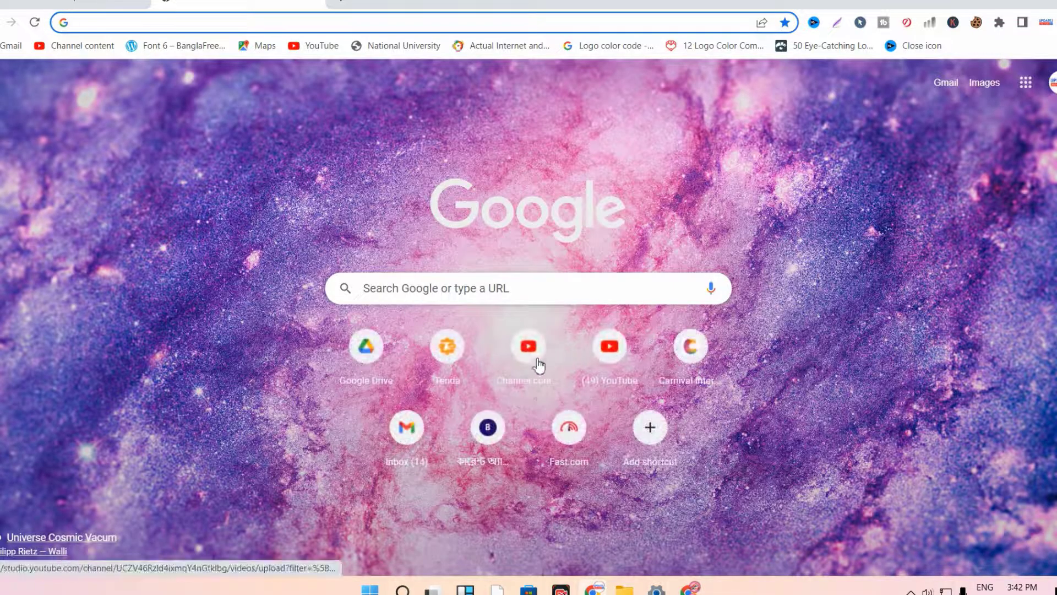
click(11, 45)
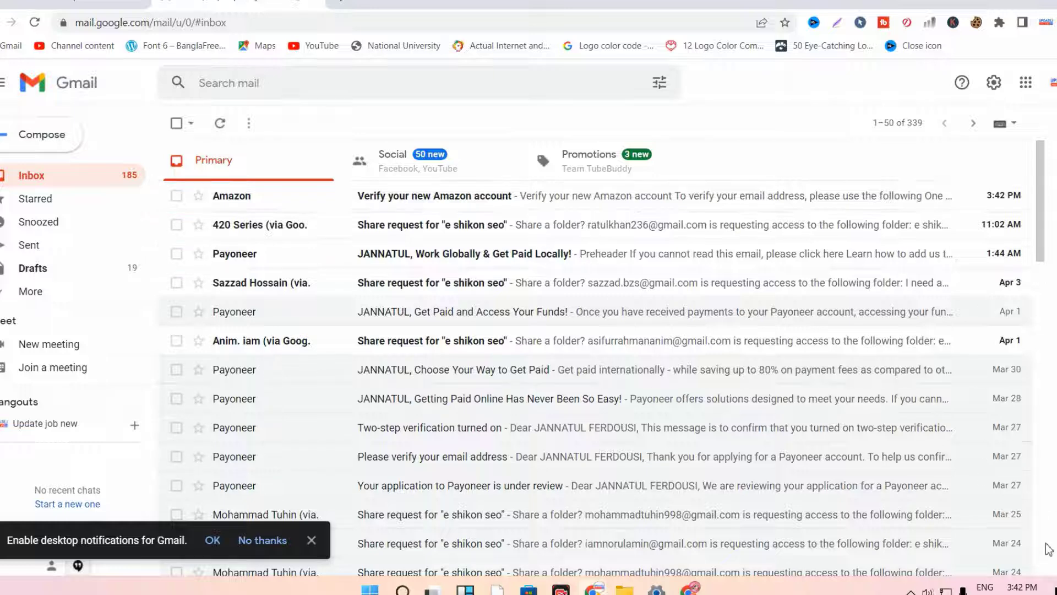
click(556, 203)
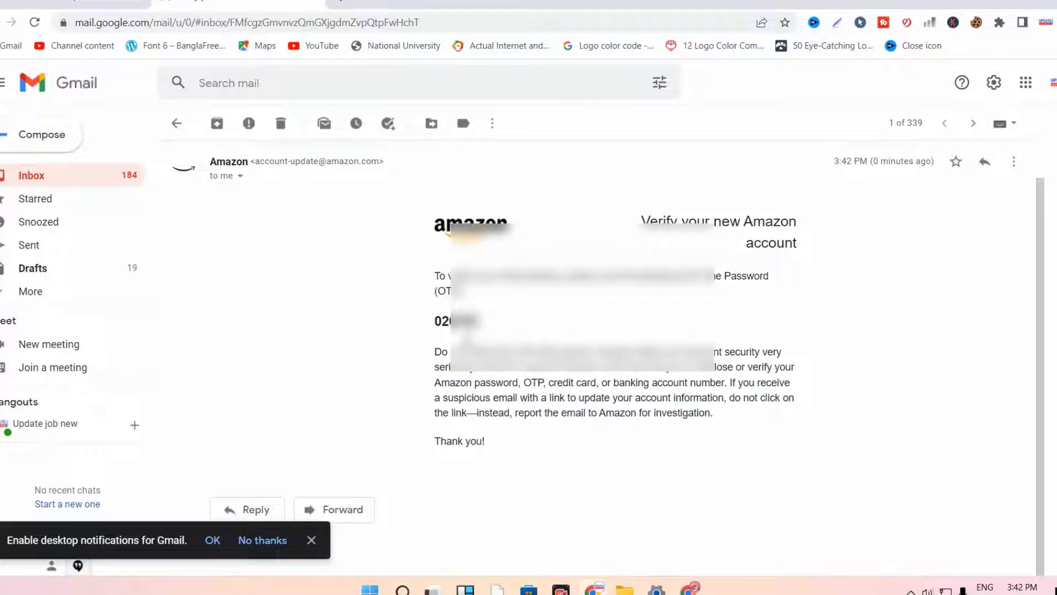
key(ctrl+shift+Tab)
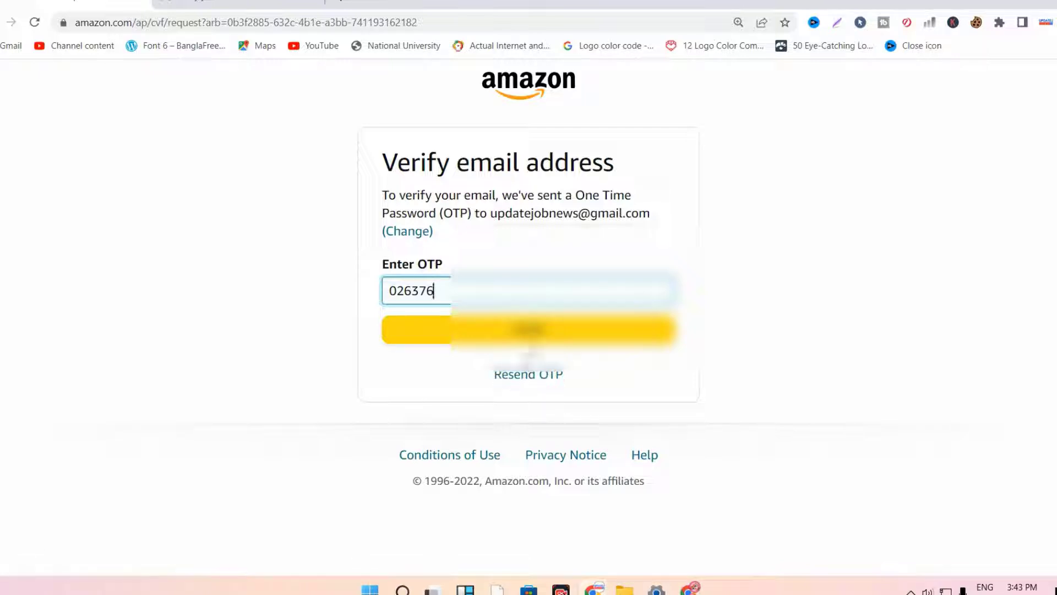
click(529, 337)
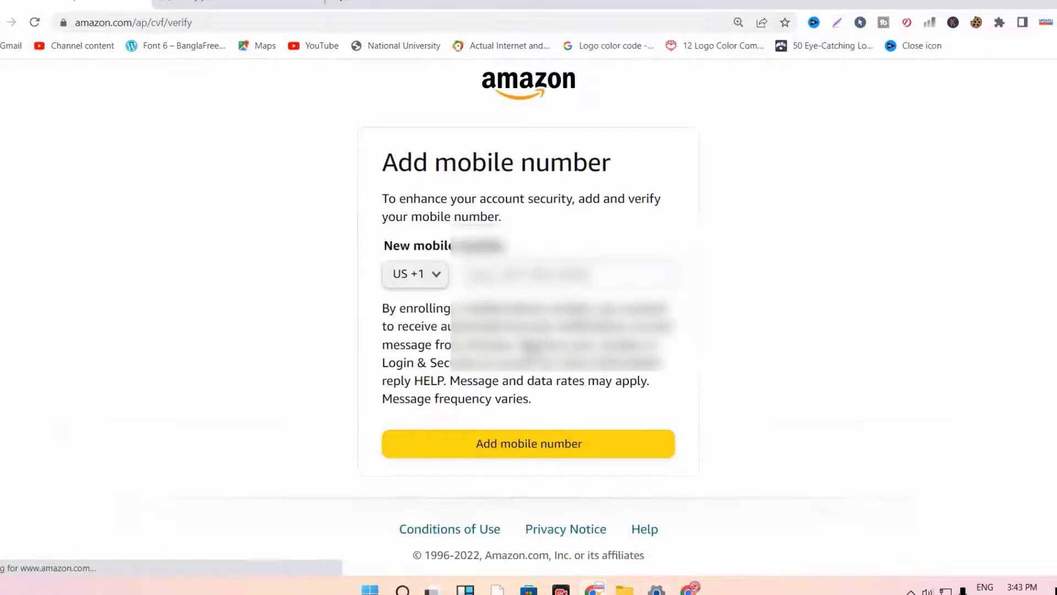
Set the country code of the new mobile number to Bangladesh +880.
click(443, 277)
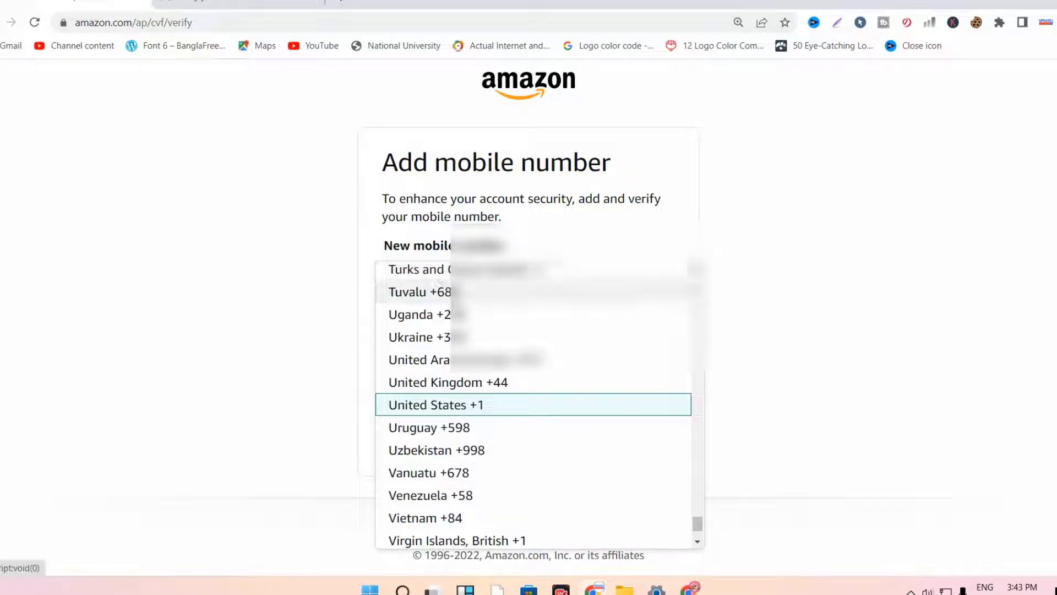
scroll(510, 406, down, 3)
scroll(515, 344, up, 15)
scroll(516, 352, up, 20)
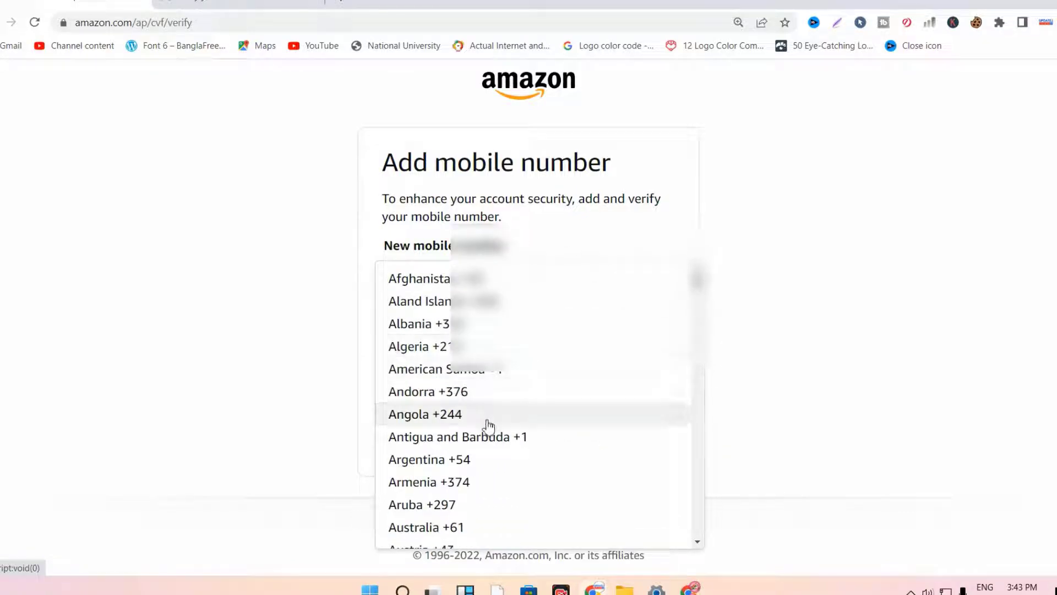
scroll(486, 427, down, 5)
click(466, 377)
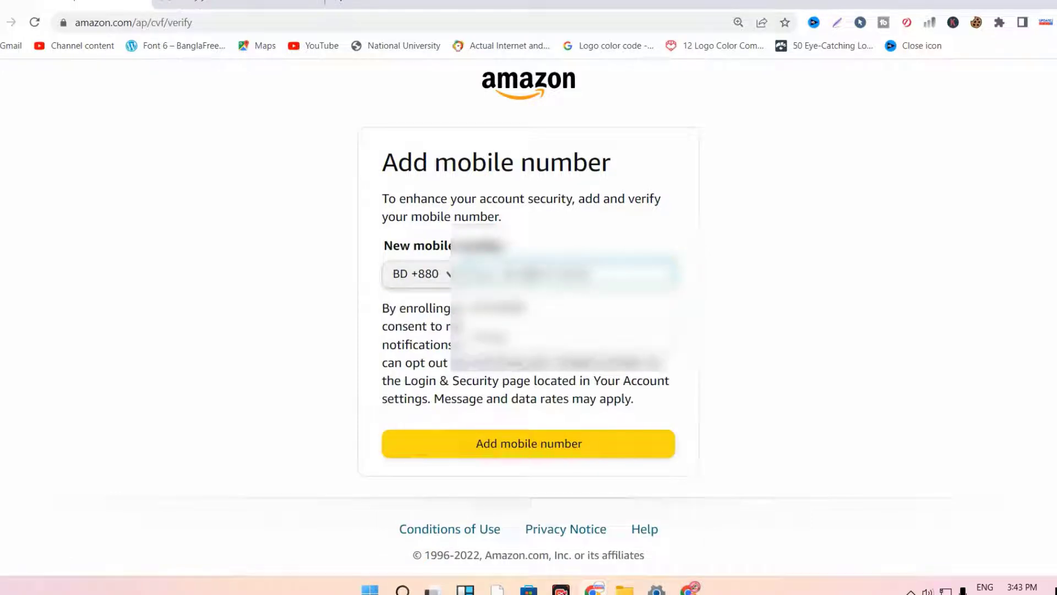
Add the mobile phone number and create the Amazon account with the one-time password sent to it.
text(*****)
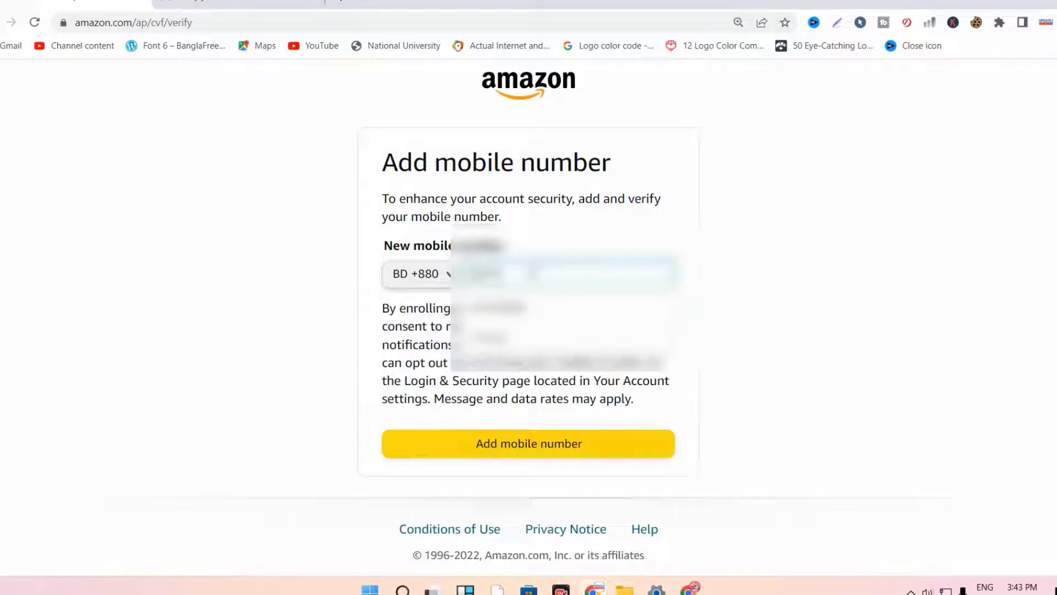
text(*****)
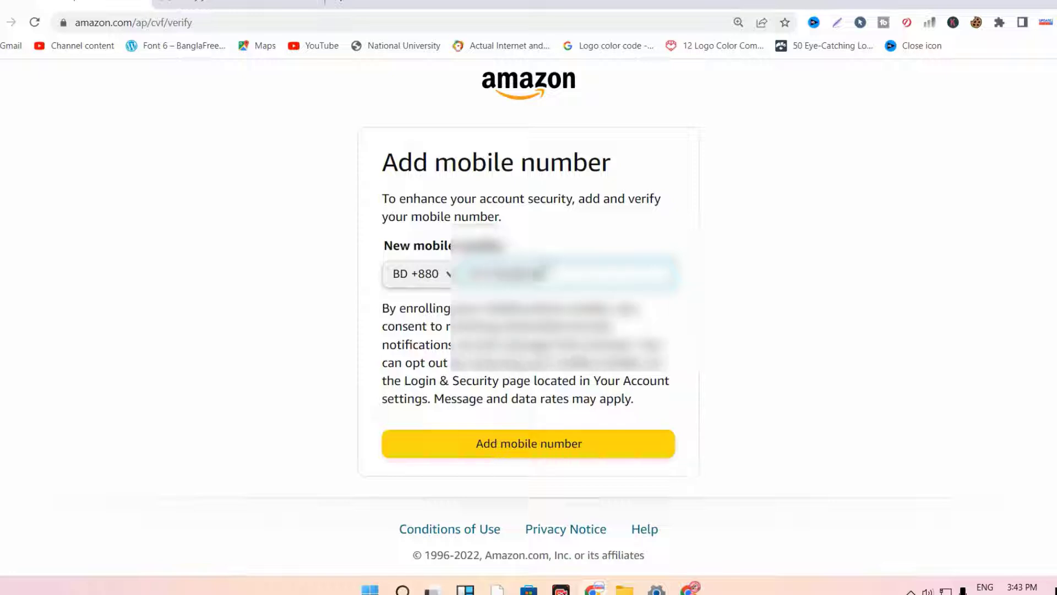
text(****)
click(611, 446)
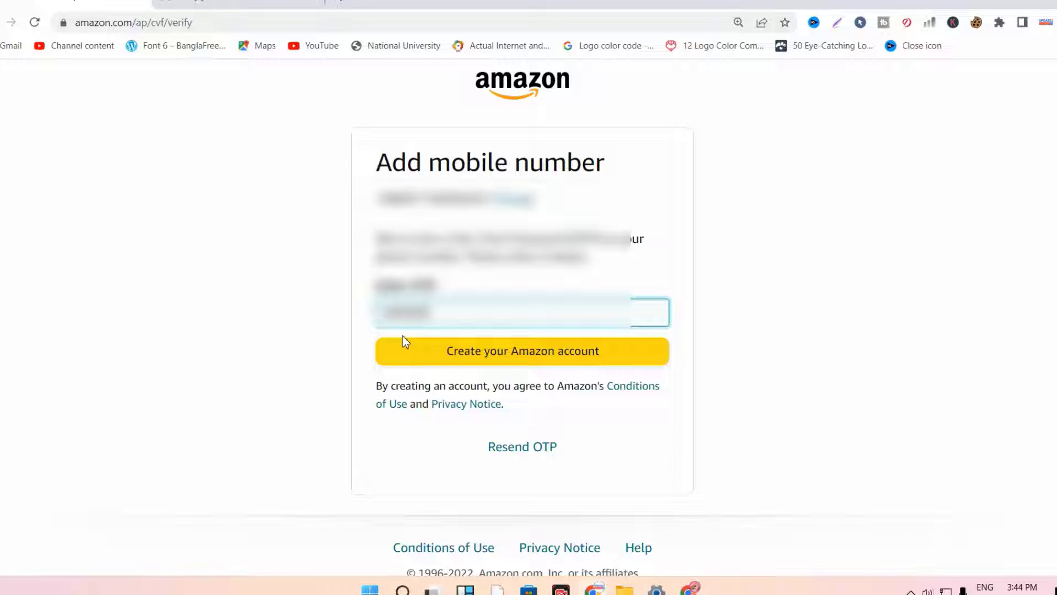
click(438, 352)
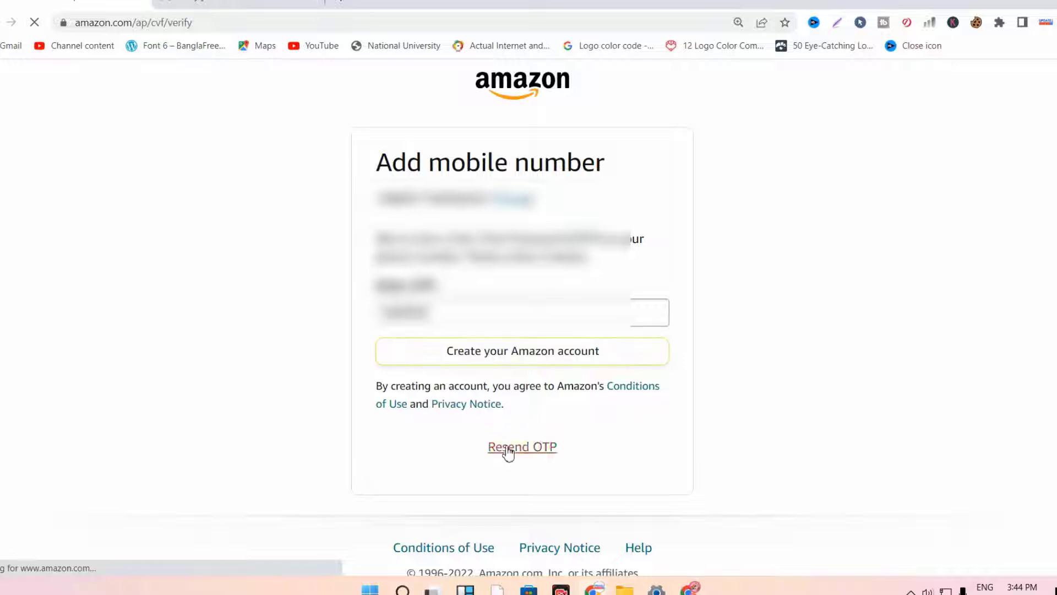
click(485, 360)
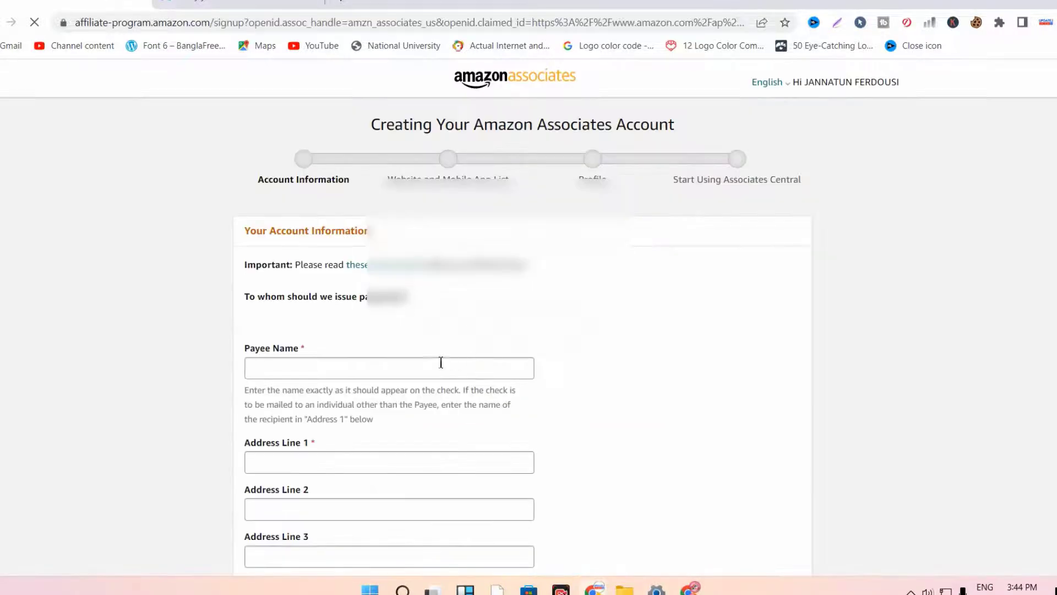
Look through the payee and address fields of the Associates account information form and the available State, Province or Region options.
scroll(465, 364, down, 3)
scroll(467, 363, down, 1)
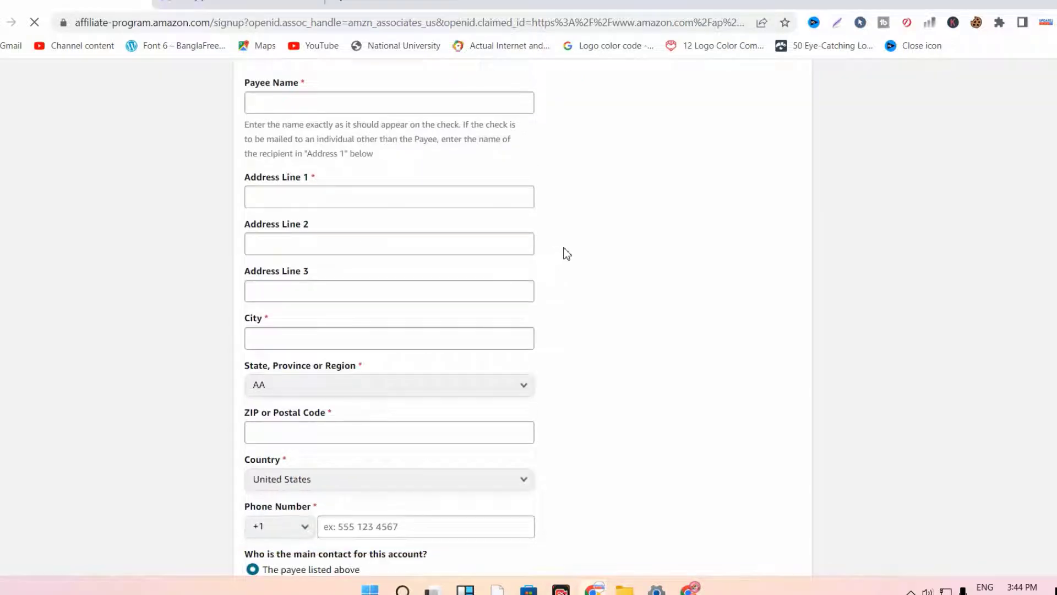
scroll(620, 259, up, 5)
scroll(619, 265, down, 5)
click(307, 388)
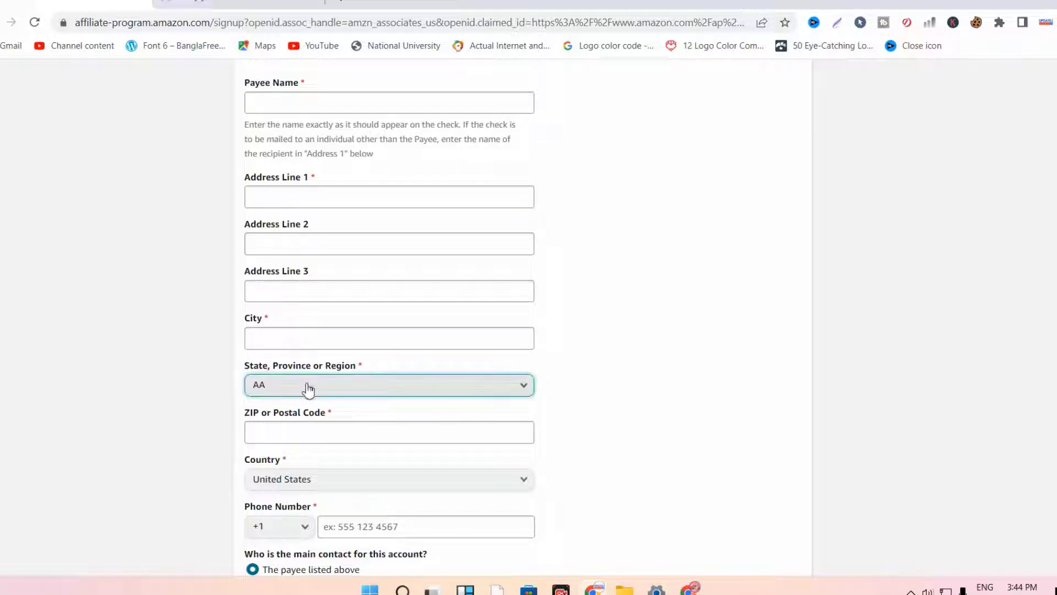
scroll(379, 287, down, 15)
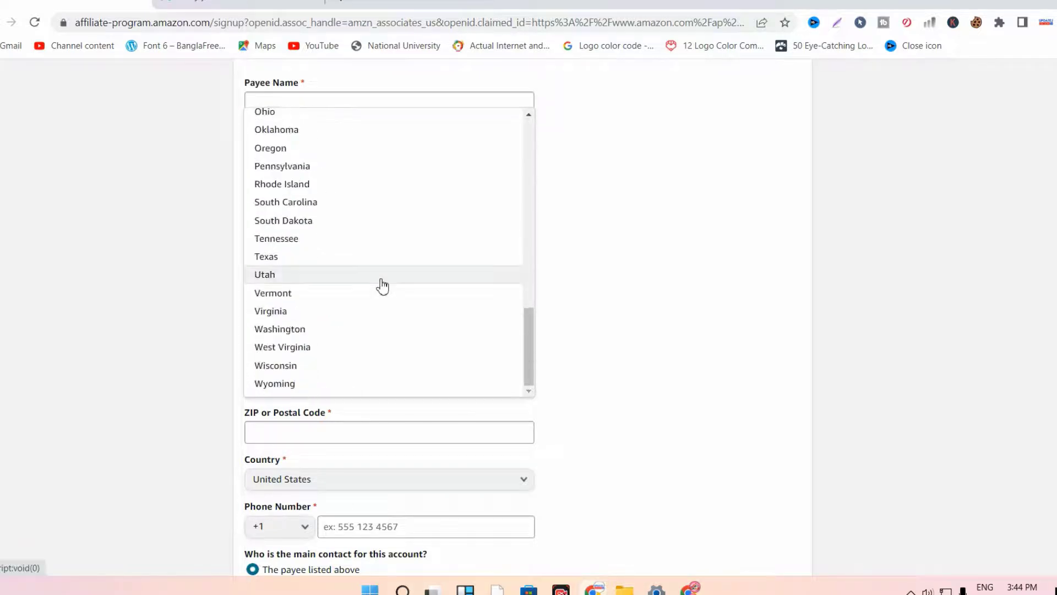
scroll(379, 288, up, 10)
click(657, 300)
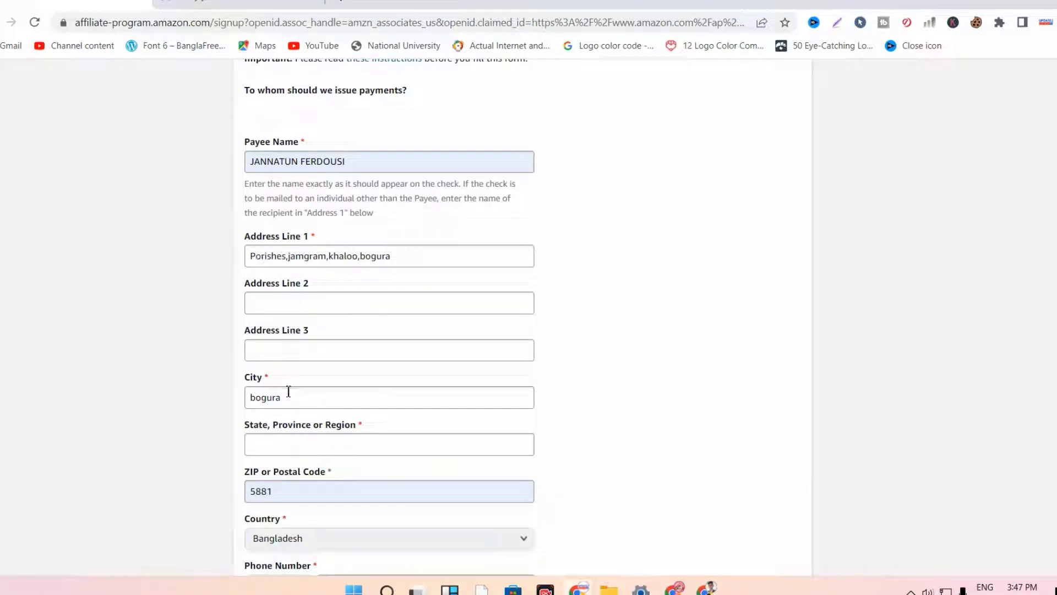
Enter bangladesh as the State, Province or Region and remove the city name from the end of Address Line 1.
click(311, 443)
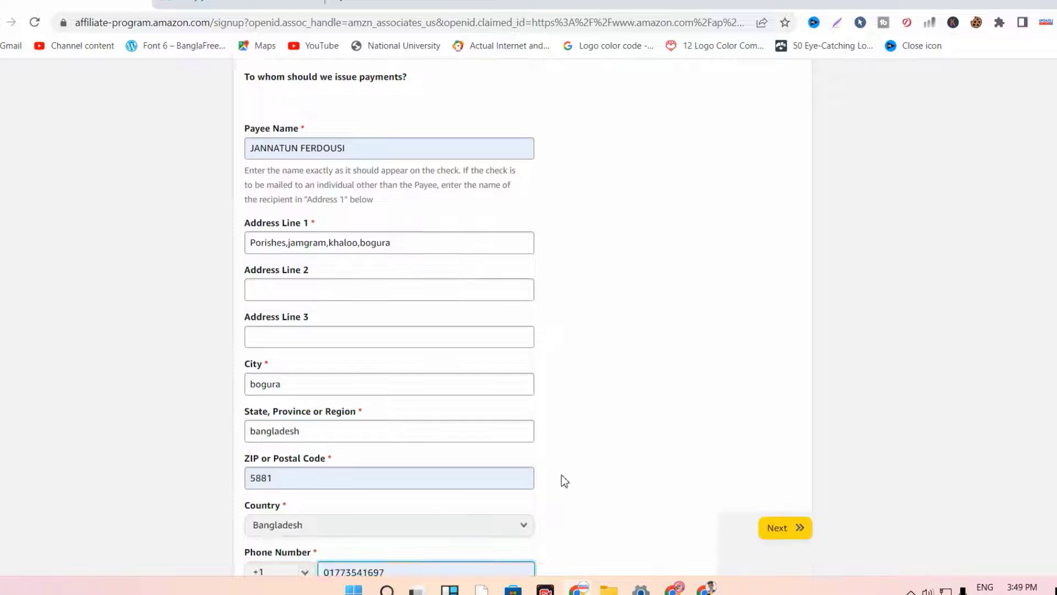
scroll(562, 481, up, 1)
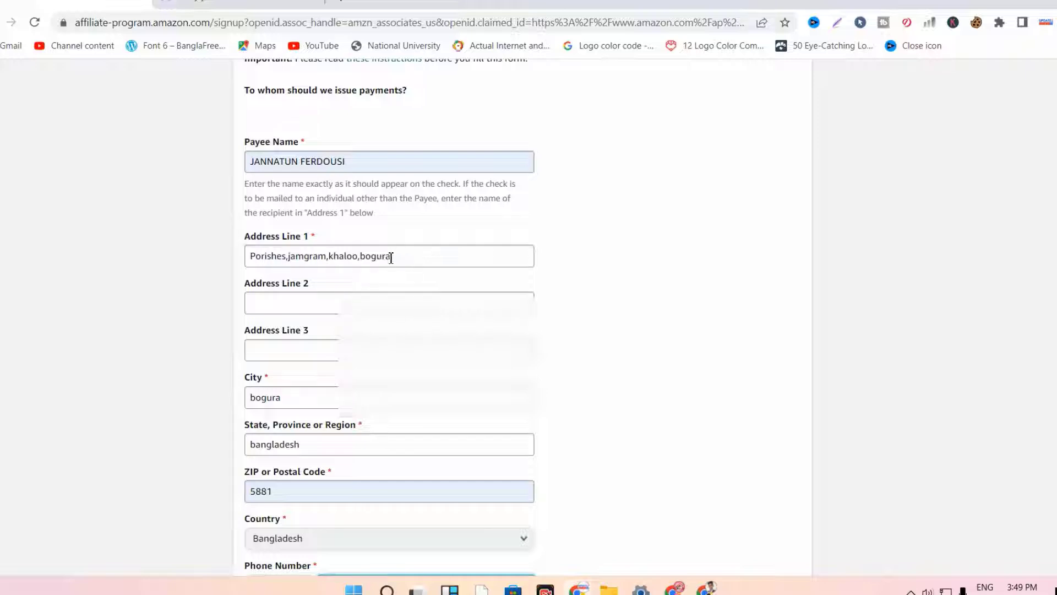
drag(392, 257, 359, 263)
key(BackSpace)
click(645, 292)
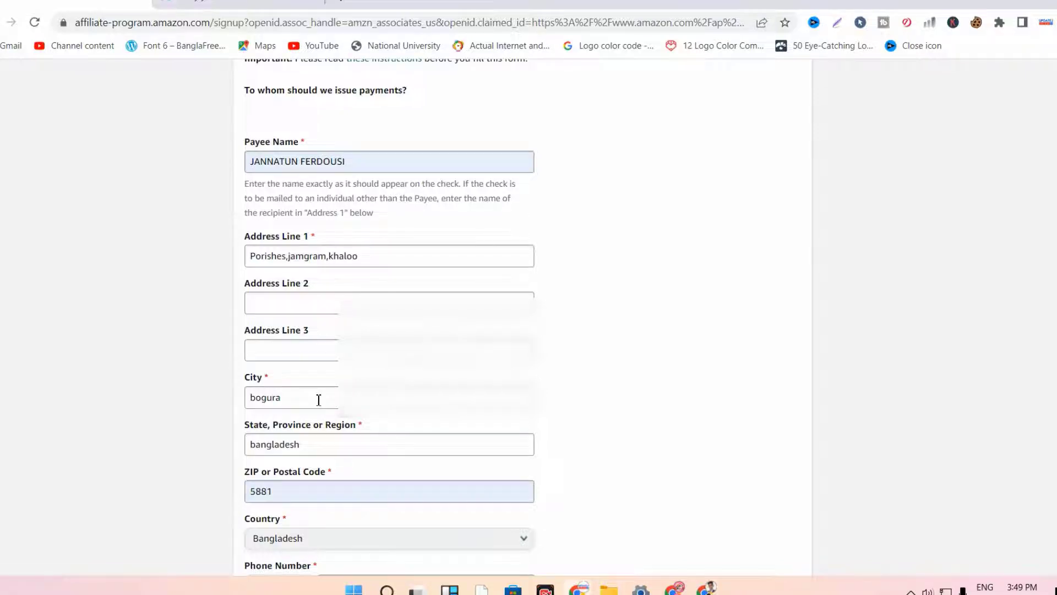
Select Bangladesh as the Country in the payee address on the account information form.
scroll(319, 401, down, 5)
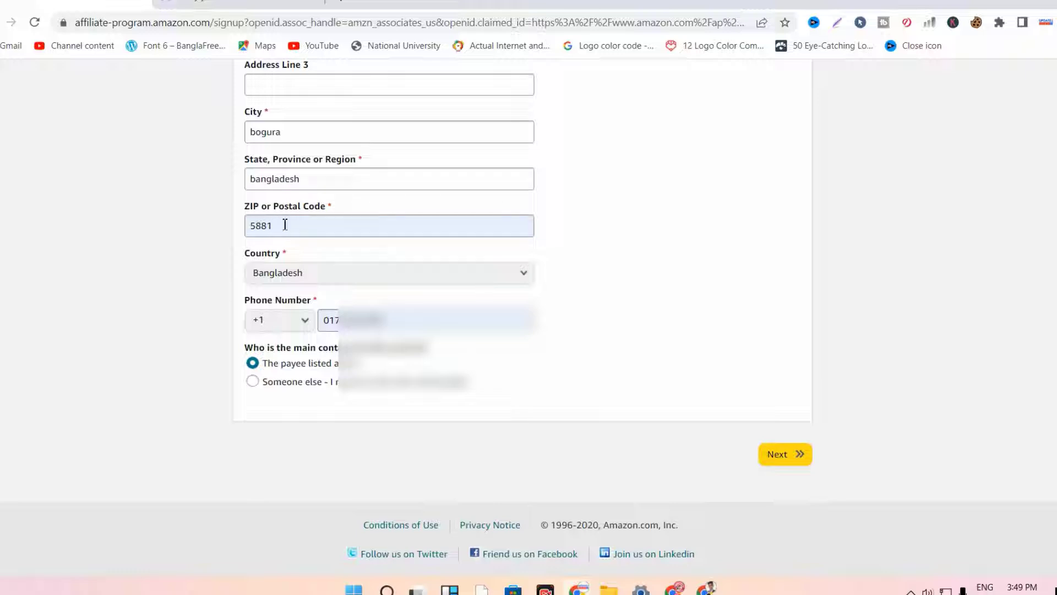
click(321, 281)
click(319, 281)
click(320, 280)
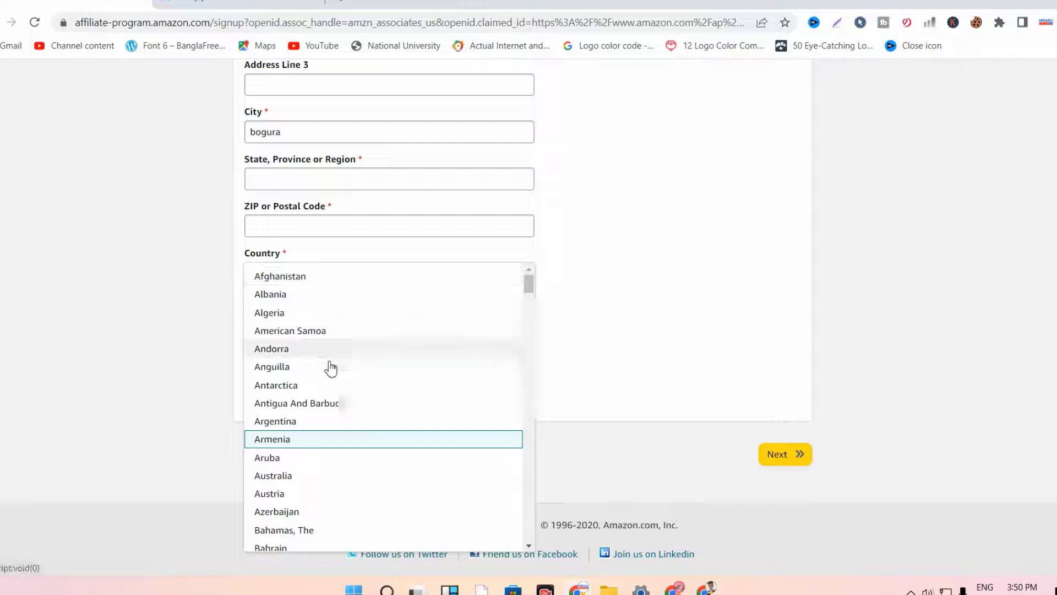
scroll(318, 449, down, 5)
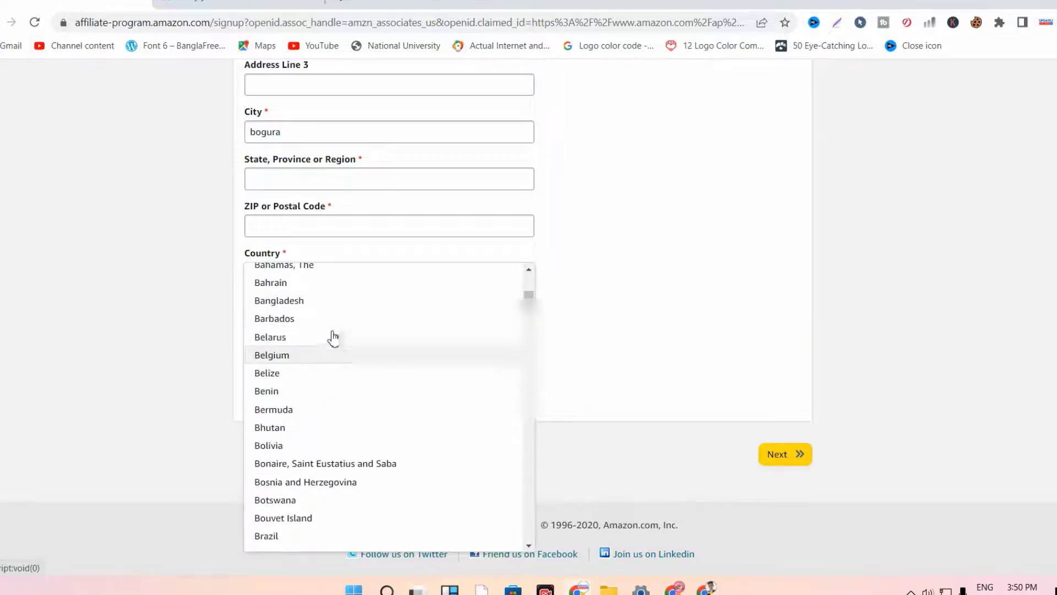
click(328, 303)
Set the country code of the payee's Phone Number to +880.
click(302, 329)
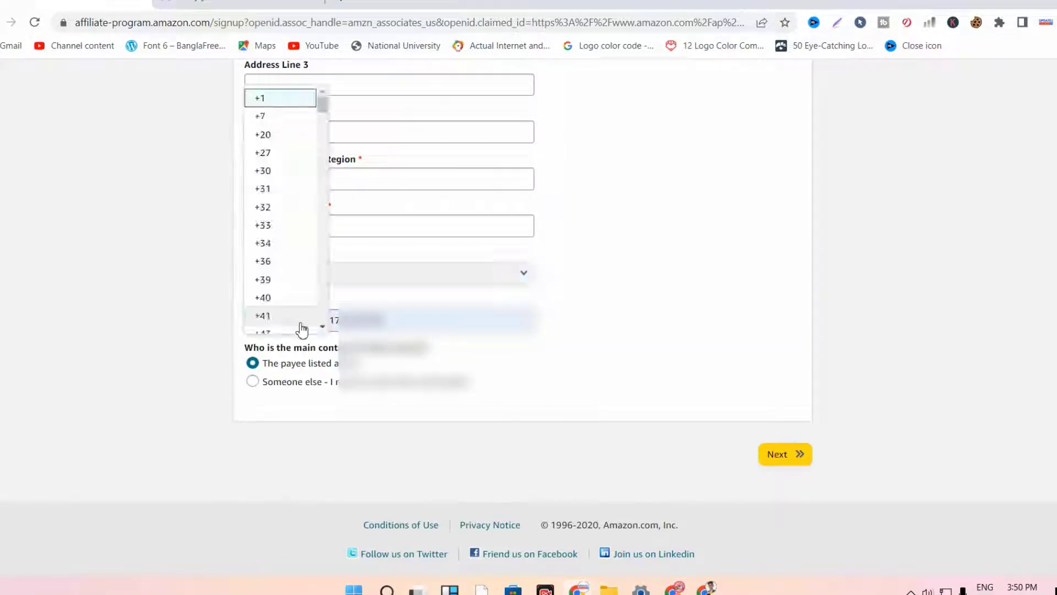
scroll(293, 130, up, 8)
scroll(290, 159, down, 8)
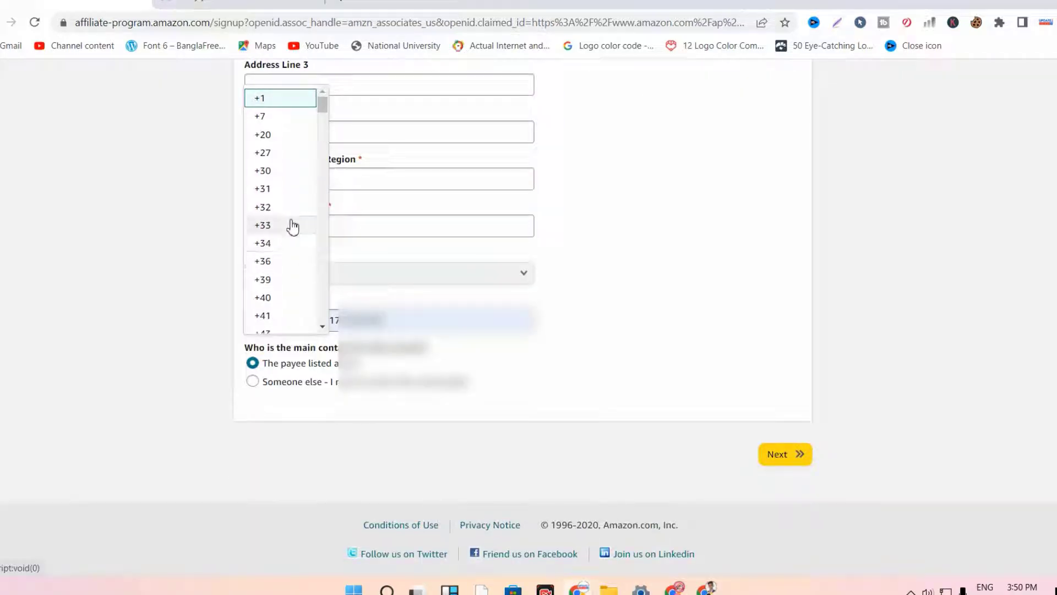
scroll(290, 231, down, 5)
scroll(279, 300, down, 5)
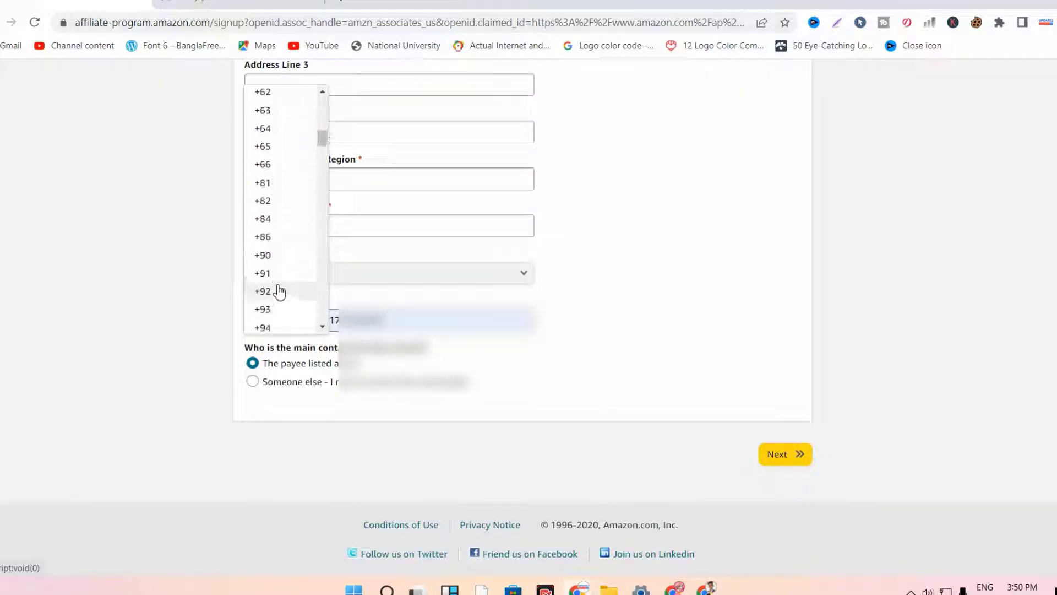
scroll(281, 288, down, 4)
scroll(288, 208, down, 5)
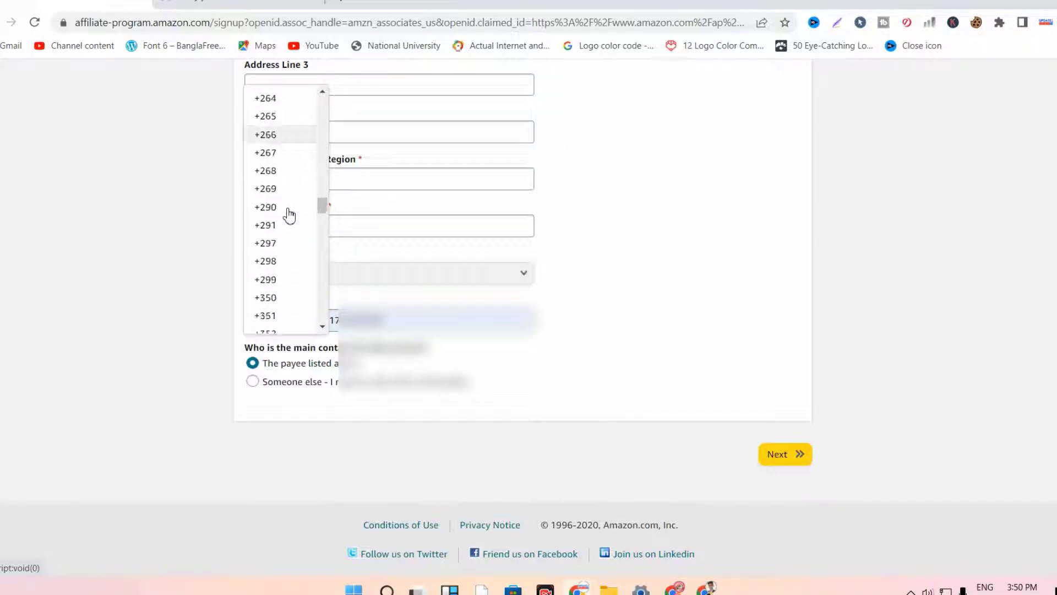
scroll(289, 216, down, 12)
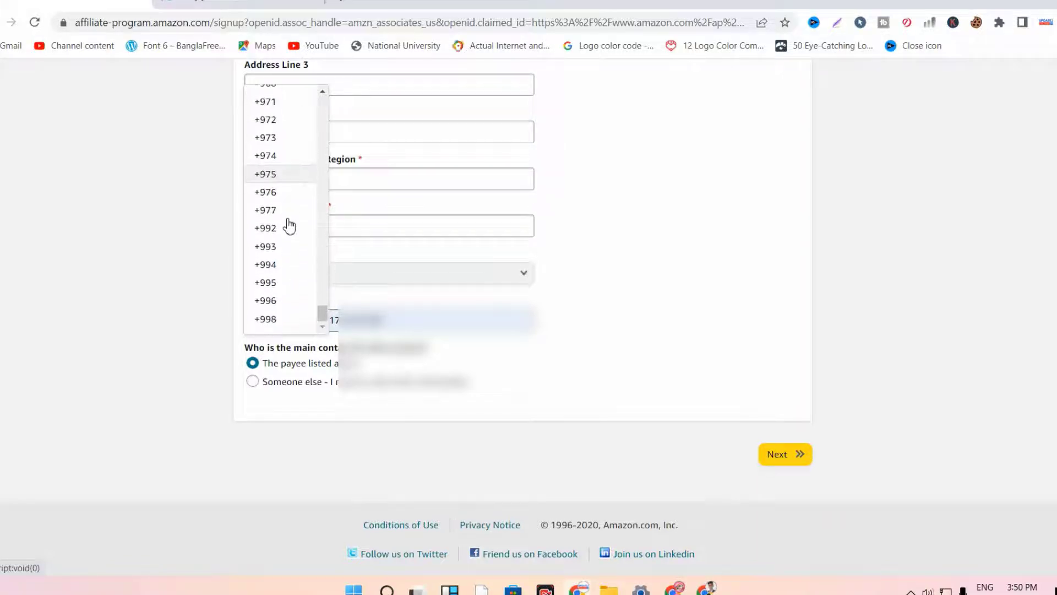
scroll(289, 225, up, 5)
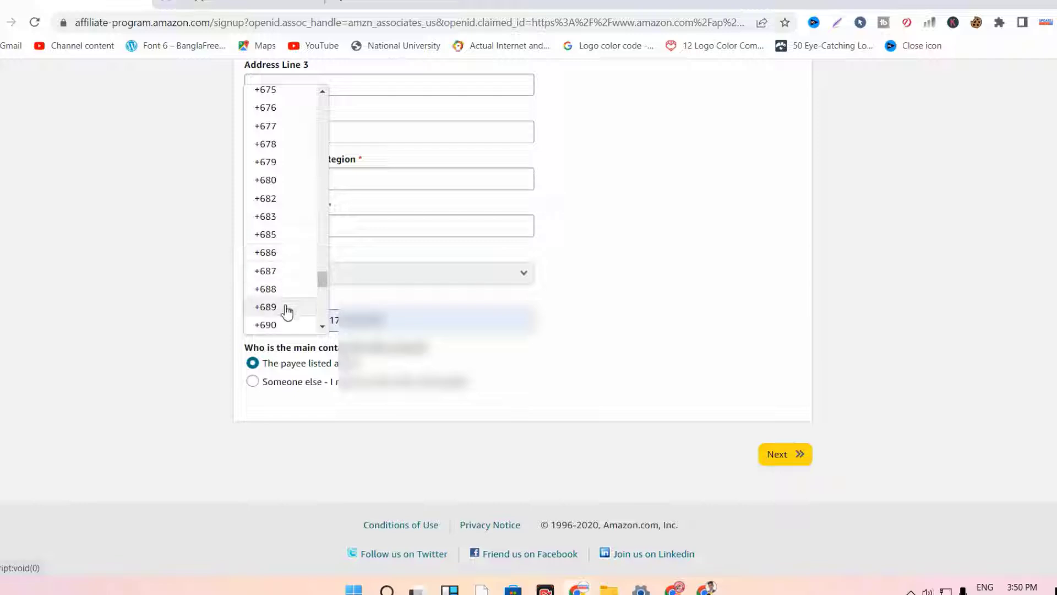
scroll(287, 308, down, 8)
scroll(286, 300, up, 5)
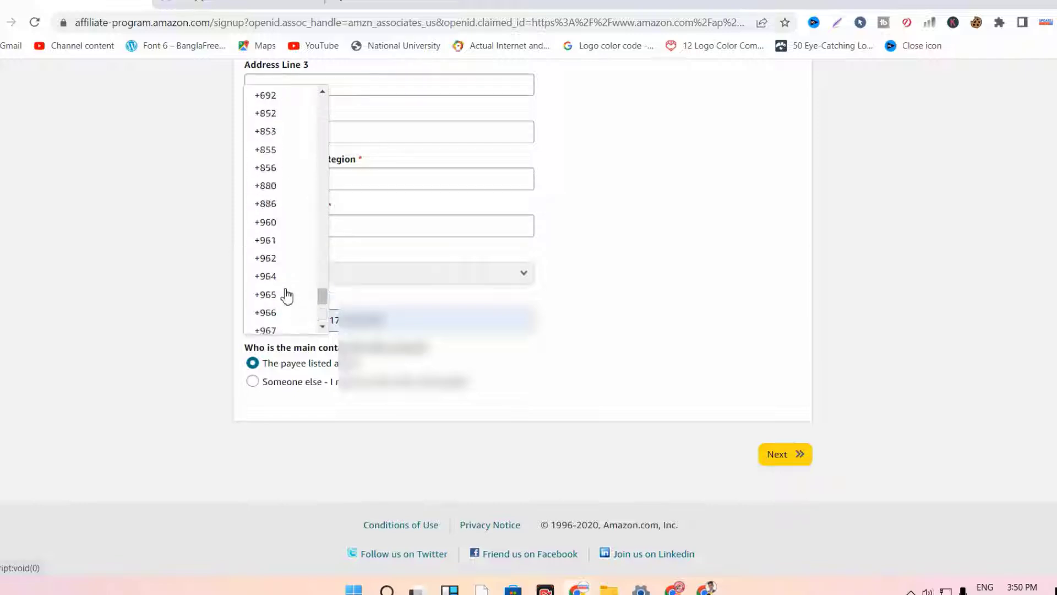
click(293, 190)
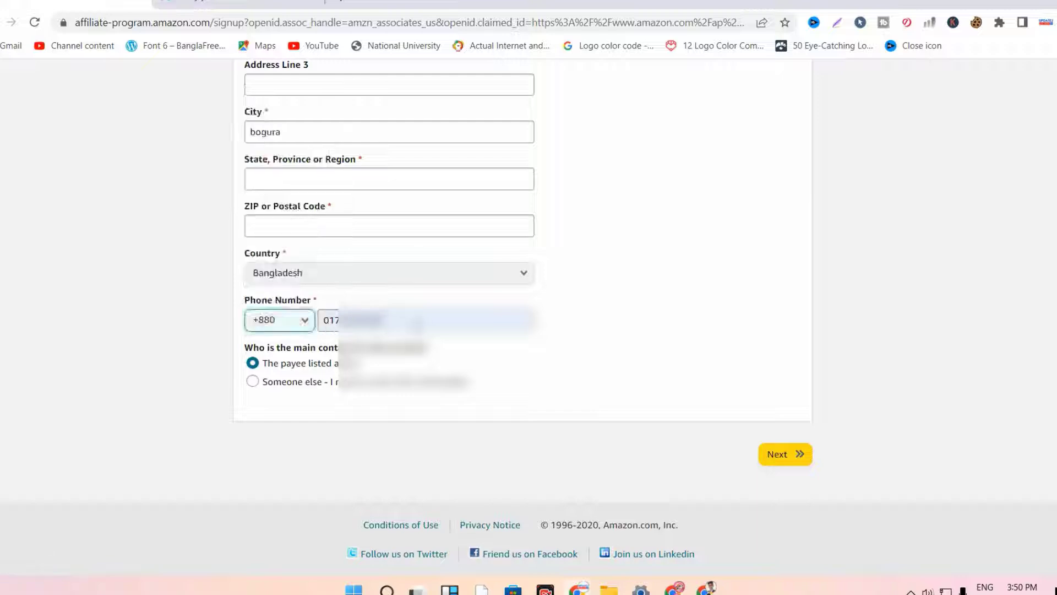
Replace the payee's Phone Number with the mobile number without its leading zero.
key(Tab)
key(BackSpace)
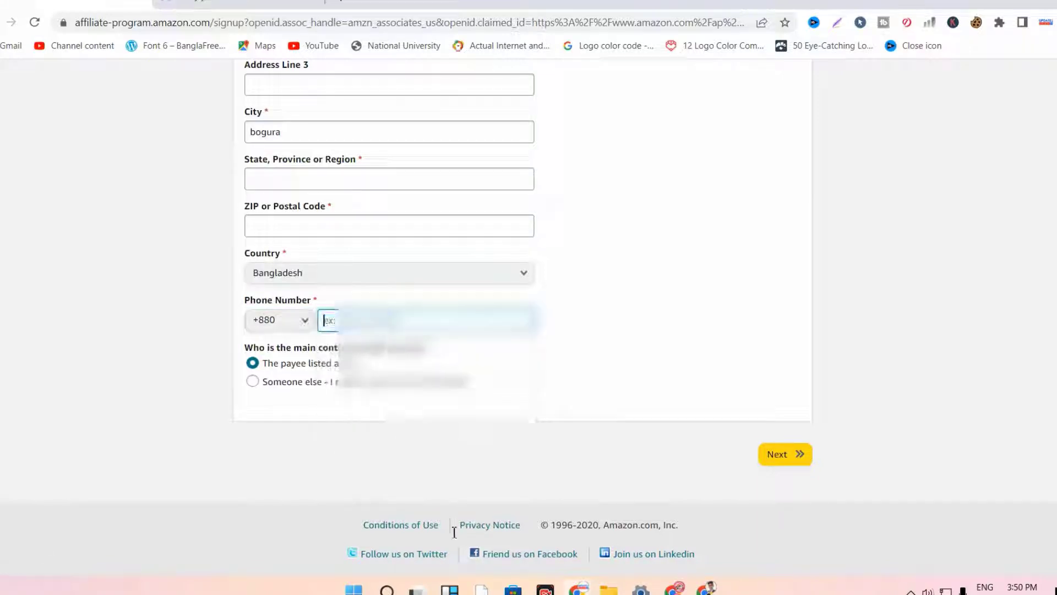
text(1)
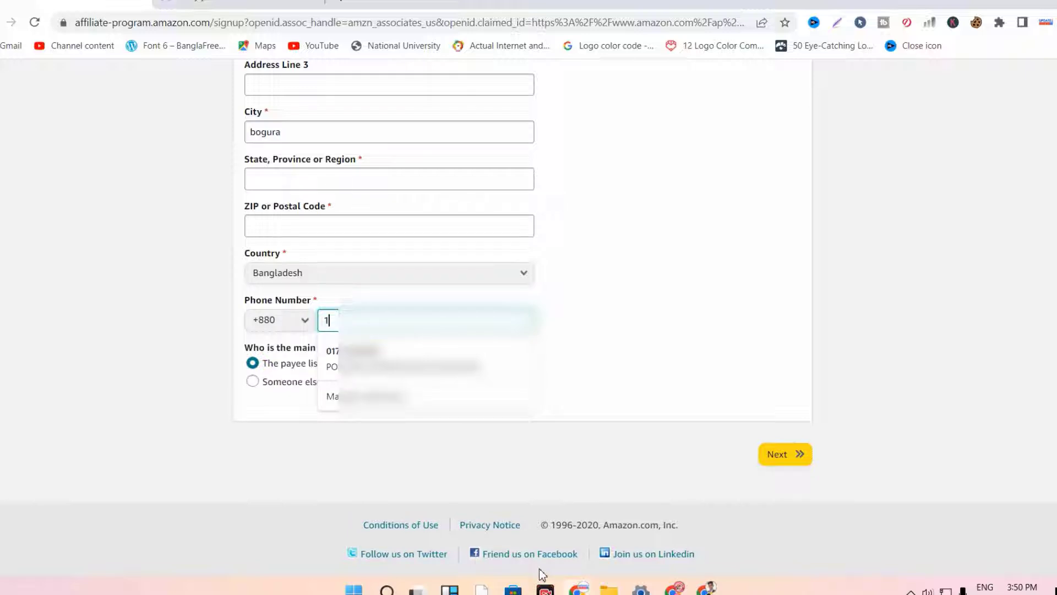
key(BackSpace)
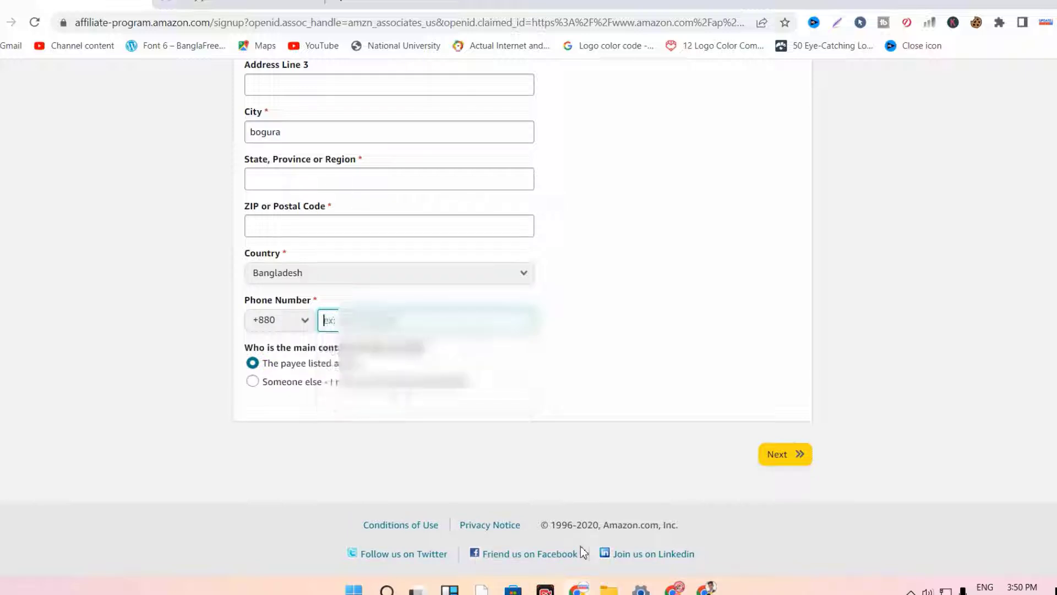
text(173)
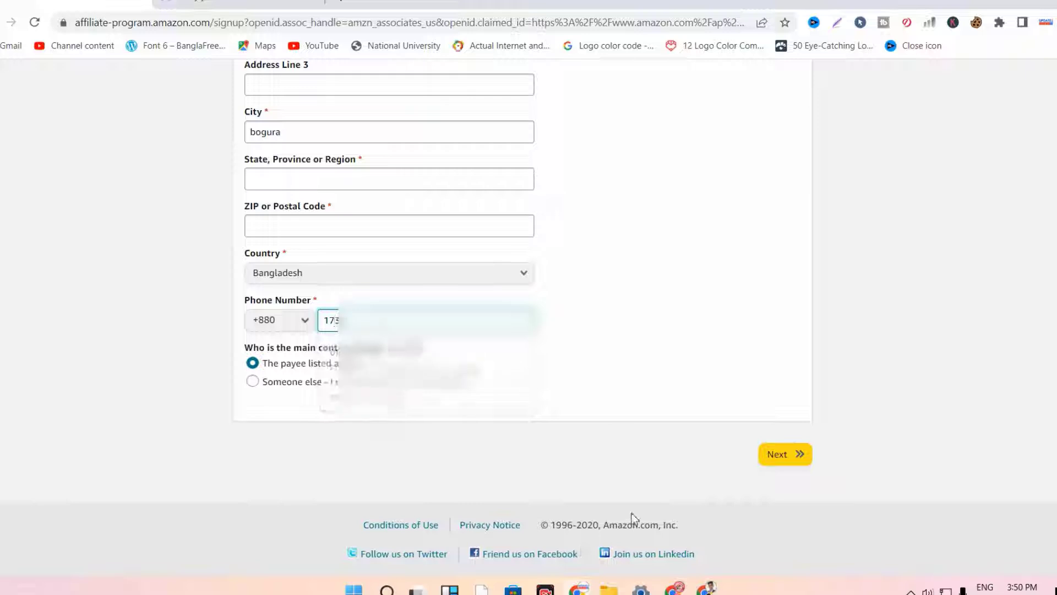
text(????)
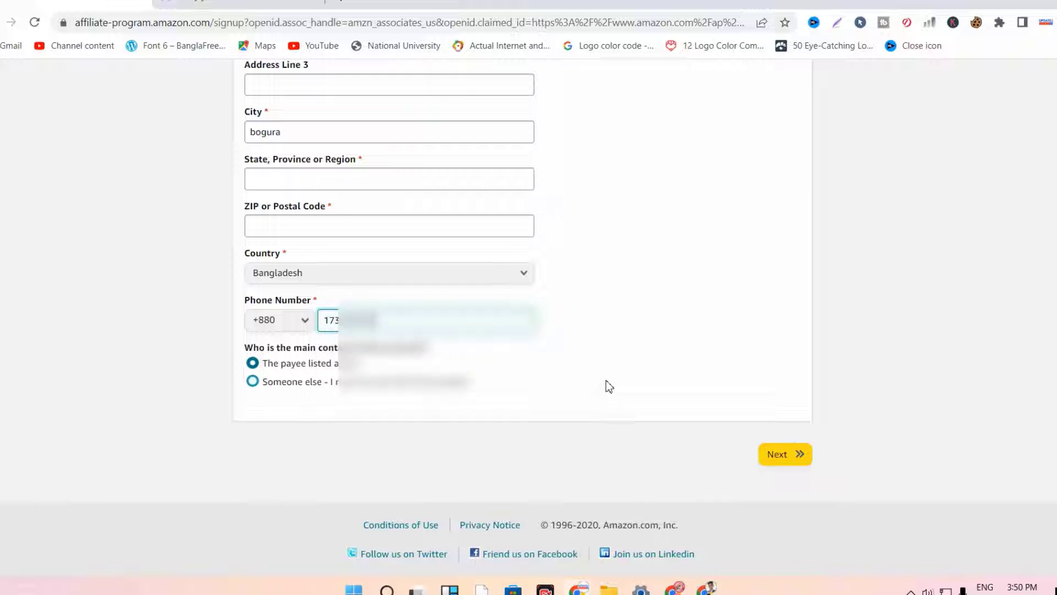
Fill in the ZIP or Postal Code again with the saved suggestion.
scroll(501, 356, up, 5)
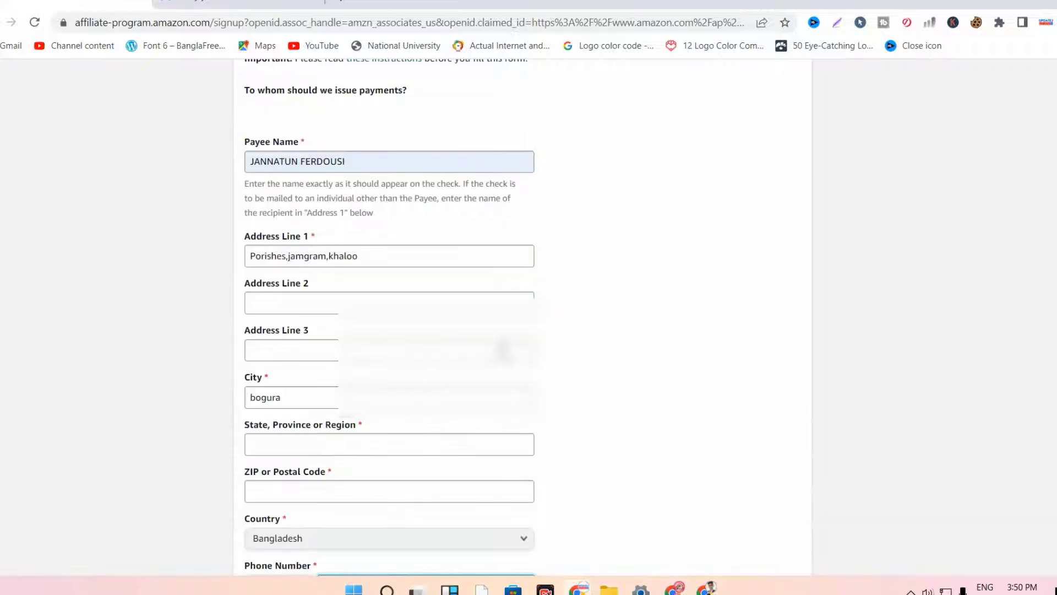
click(294, 441)
scroll(324, 440, down, 5)
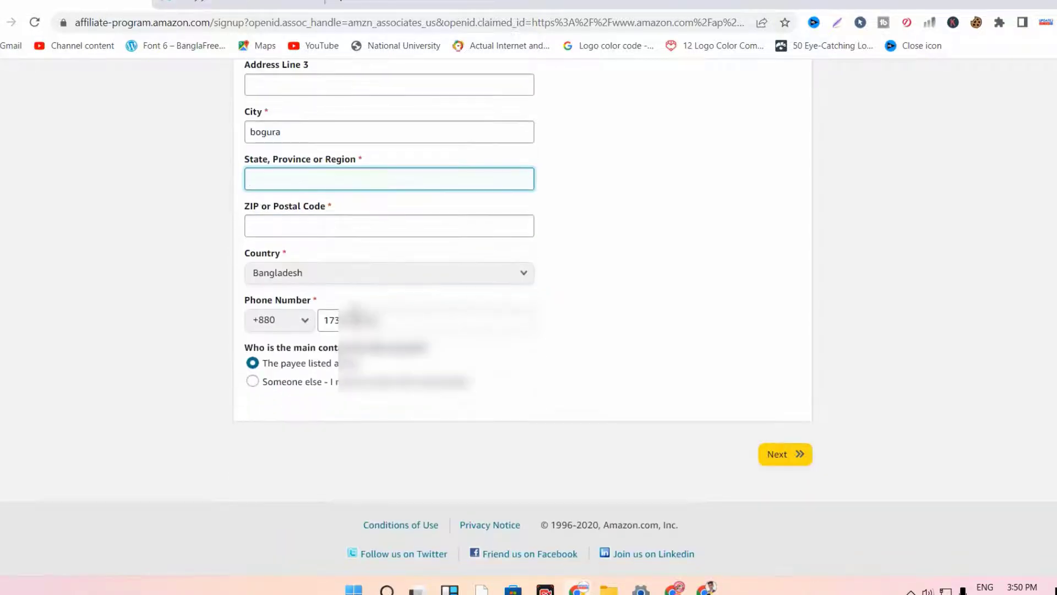
click(314, 222)
click(314, 258)
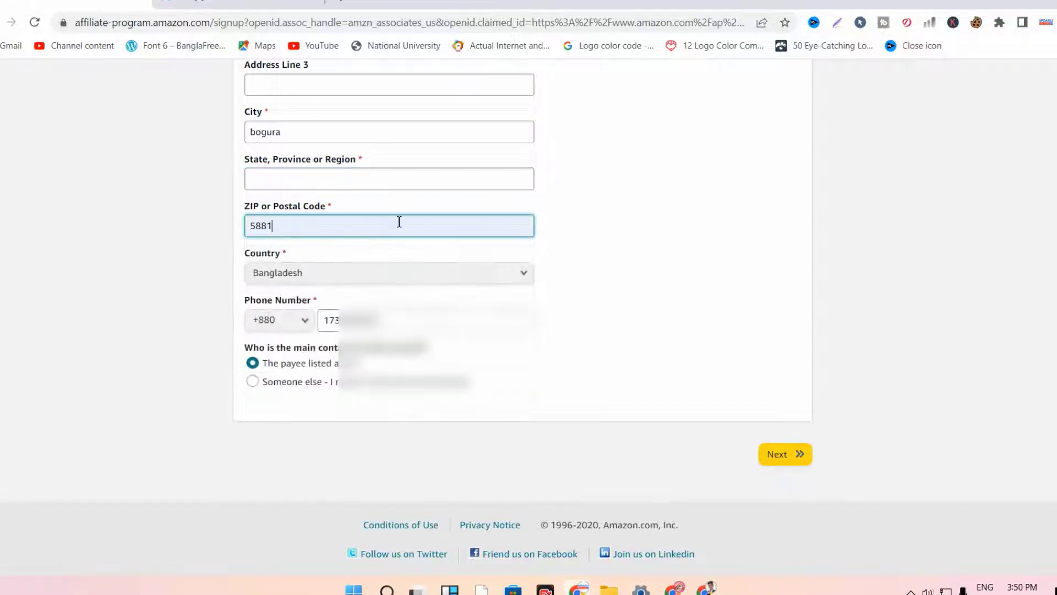
Enter bangladesh as the State, Province or Region and continue to the Website and Mobile App List.
scroll(399, 222, up, 5)
click(320, 442)
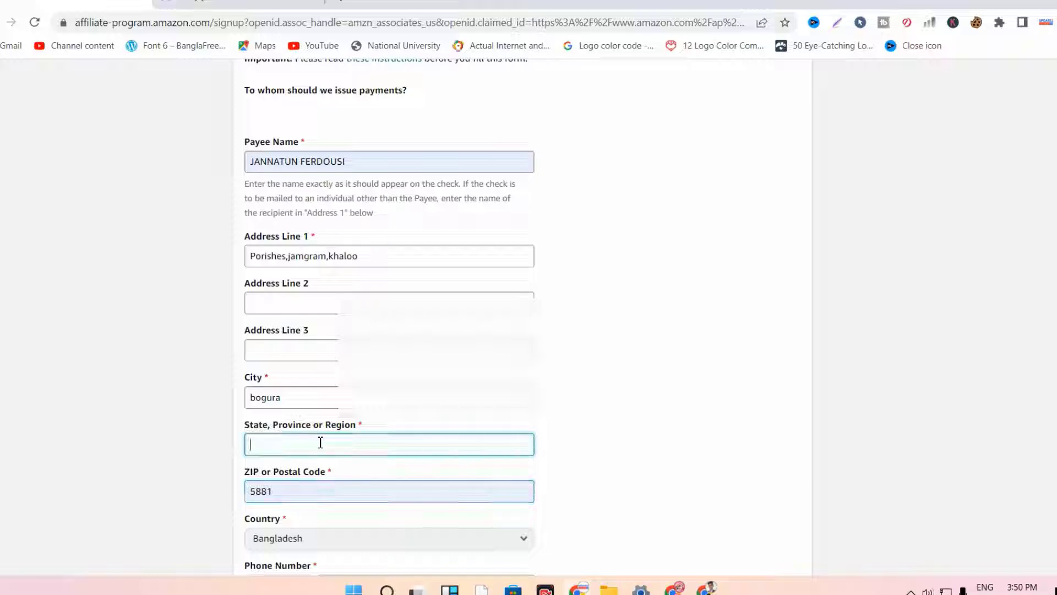
text(ba)
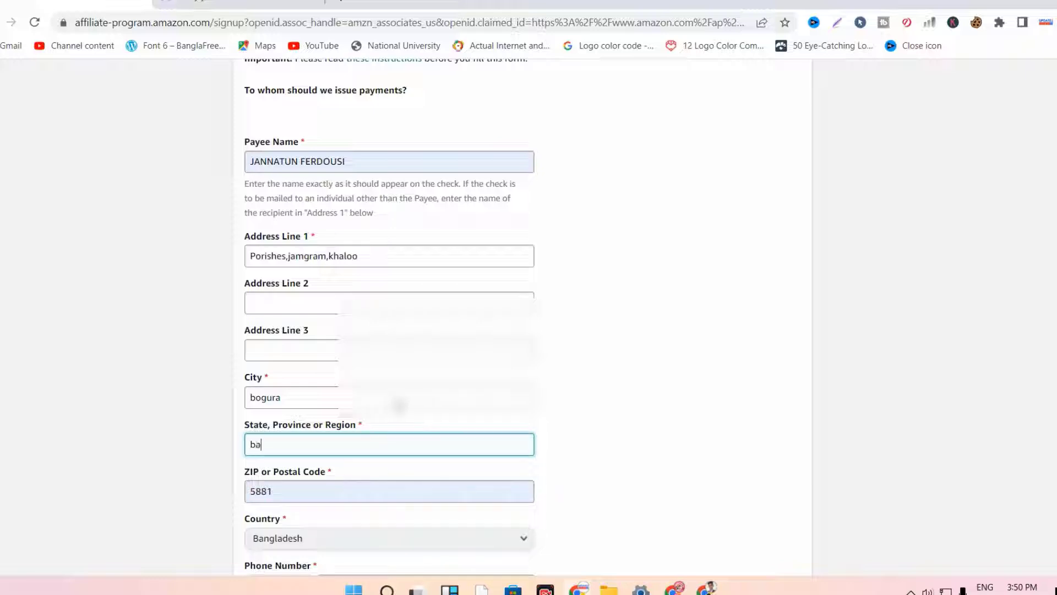
text(ngladesh)
scroll(522, 317, down, 5)
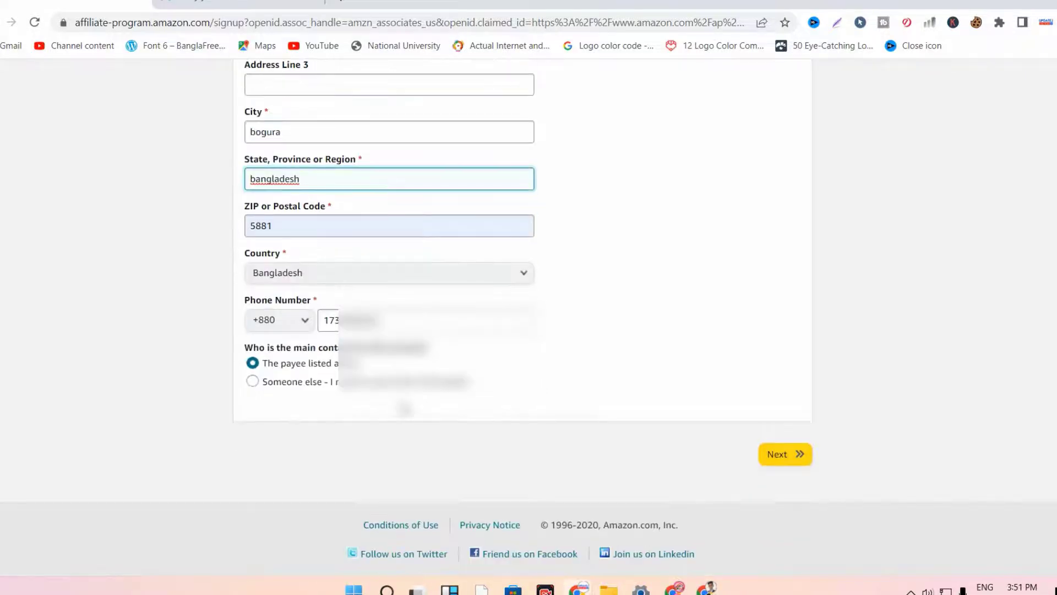
click(791, 452)
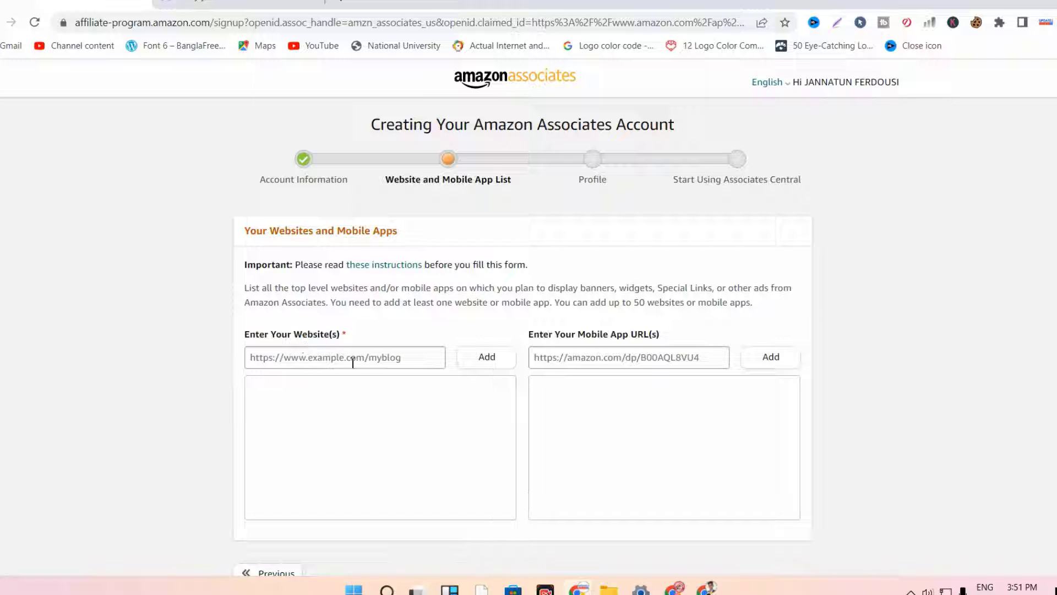
Copy the full web address of the Sale All USA site from its browser tab.
scroll(353, 366, down, 2)
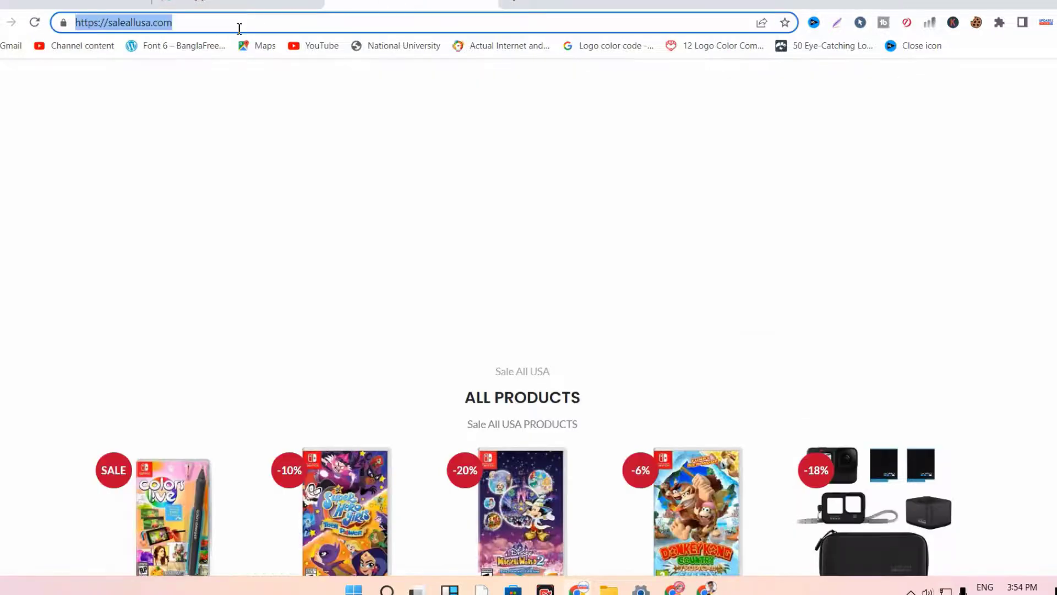
click(248, 30)
drag(297, 32, 53, 18)
right_click(98, 28)
click(161, 102)
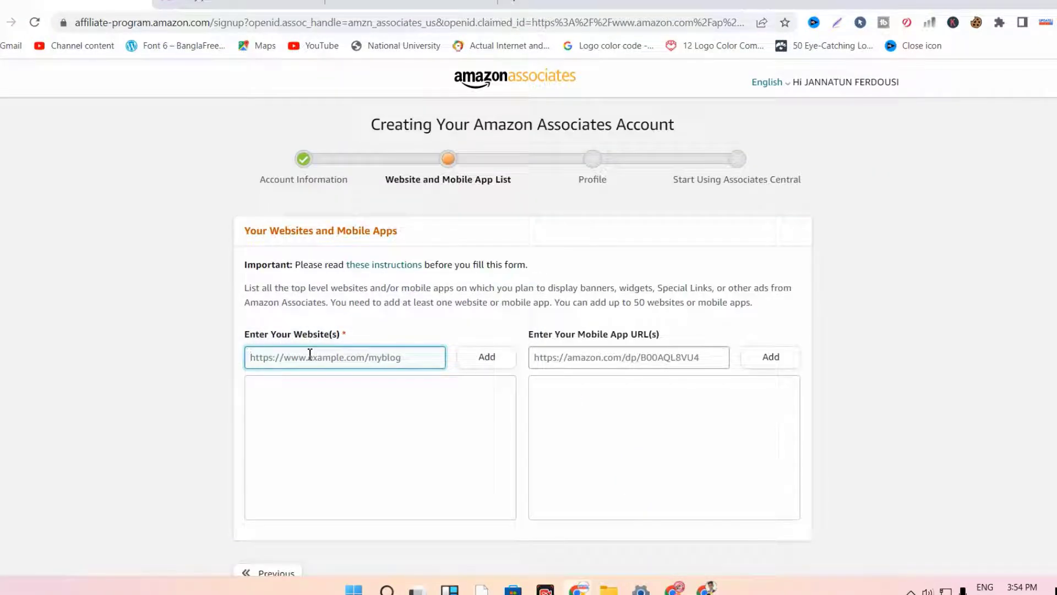
right_click(310, 354)
click(336, 239)
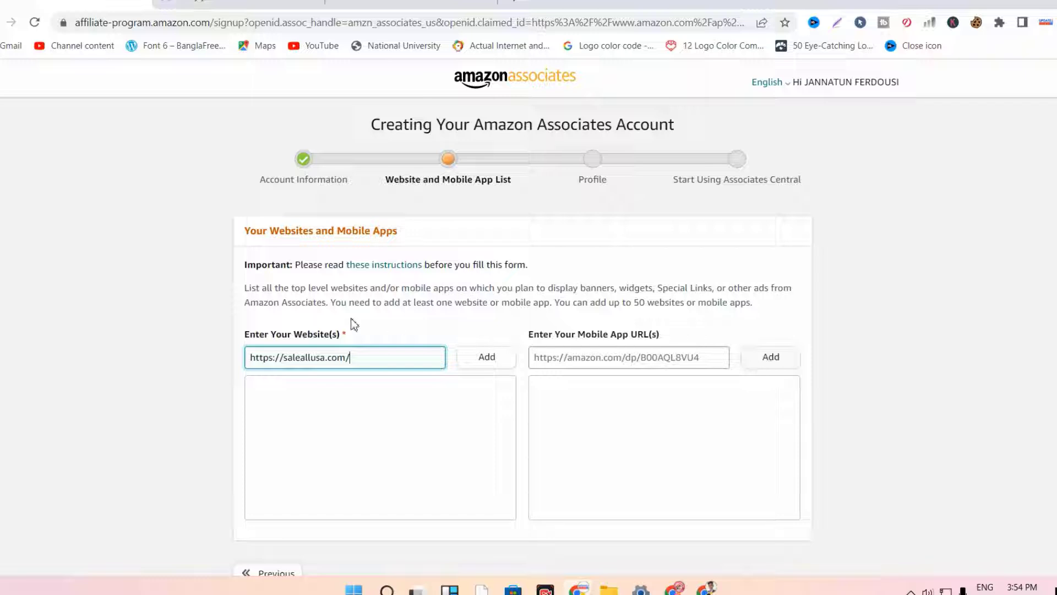
scroll(361, 342, down, 2)
click(480, 243)
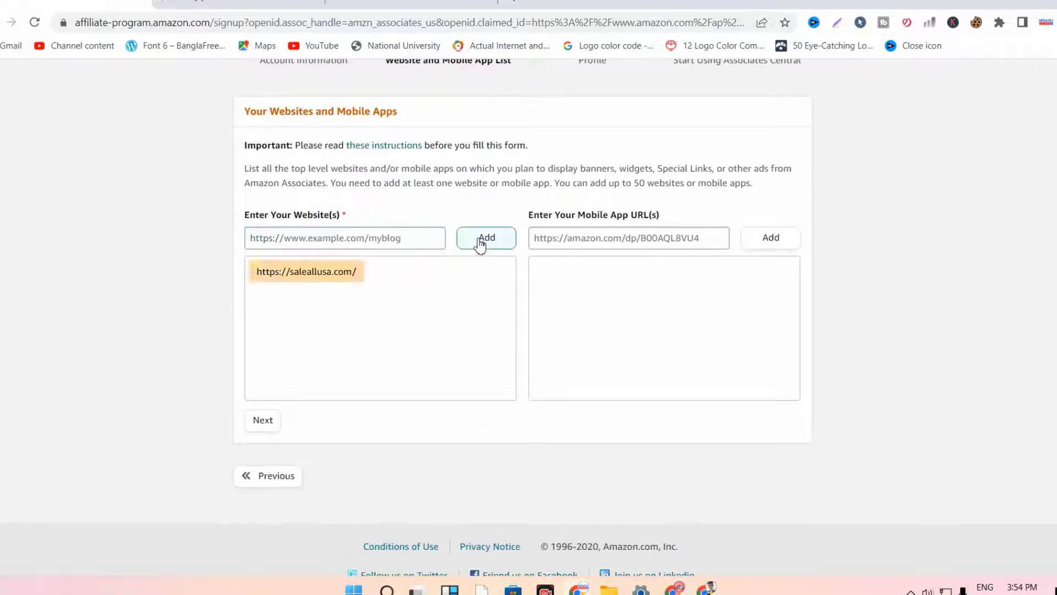
Submit the website list, declare that no site is directed at children under 13, and continue to the Profile form.
click(265, 420)
scroll(326, 393, down, 1)
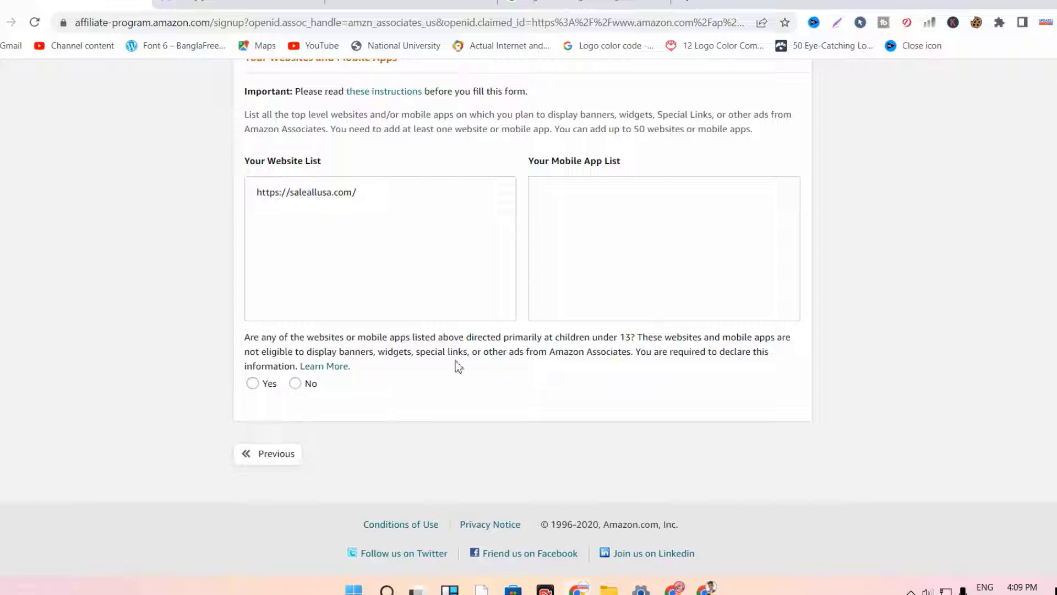
click(294, 384)
click(280, 420)
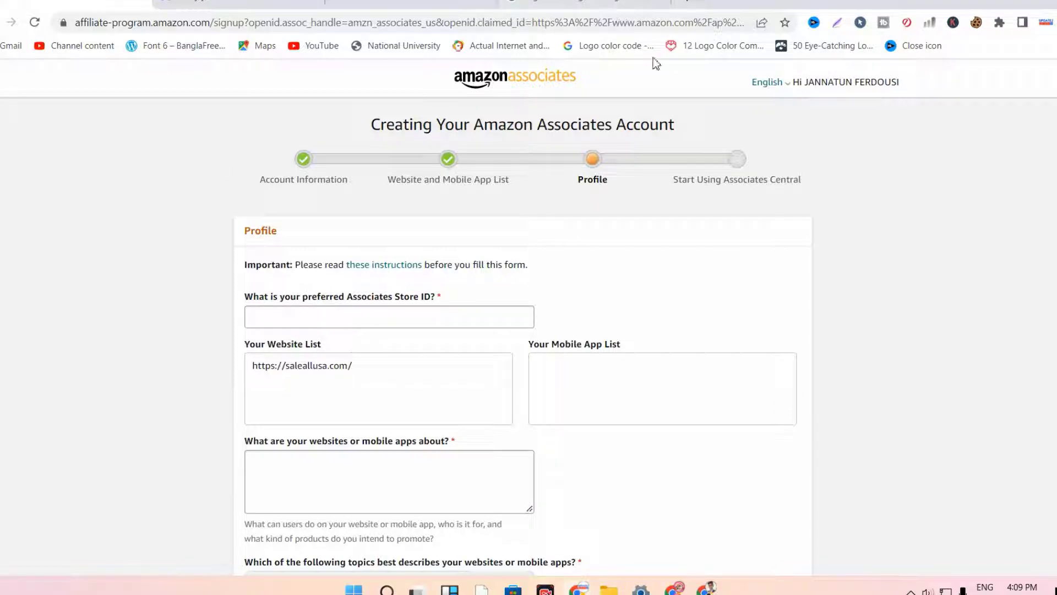
Open amazon.com in a new tab and view the product page of The Original Slinky Walking Spring Toy.
click(693, 3)
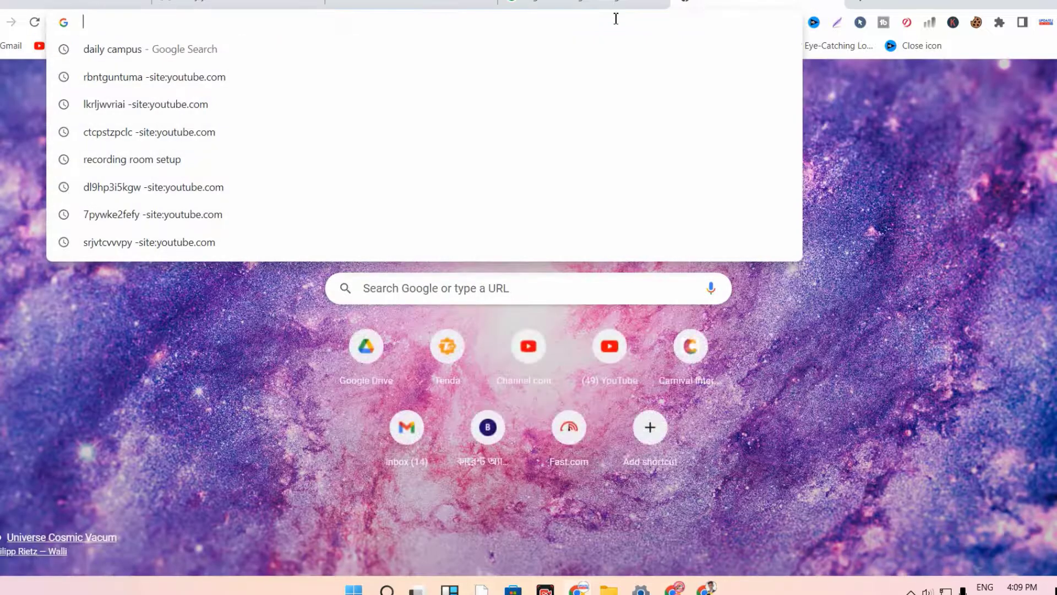
text(a)
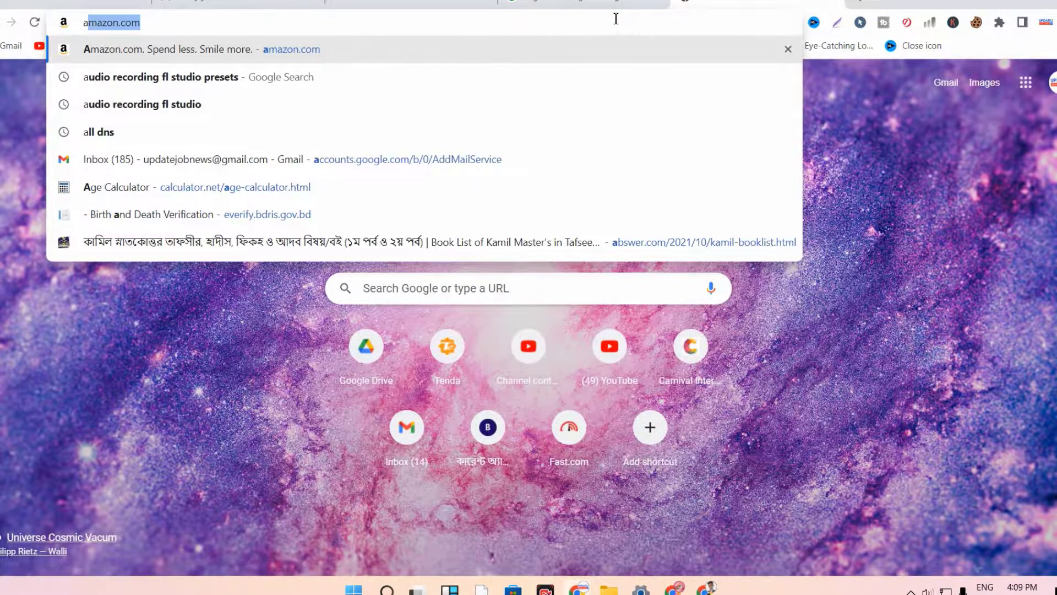
key(Return)
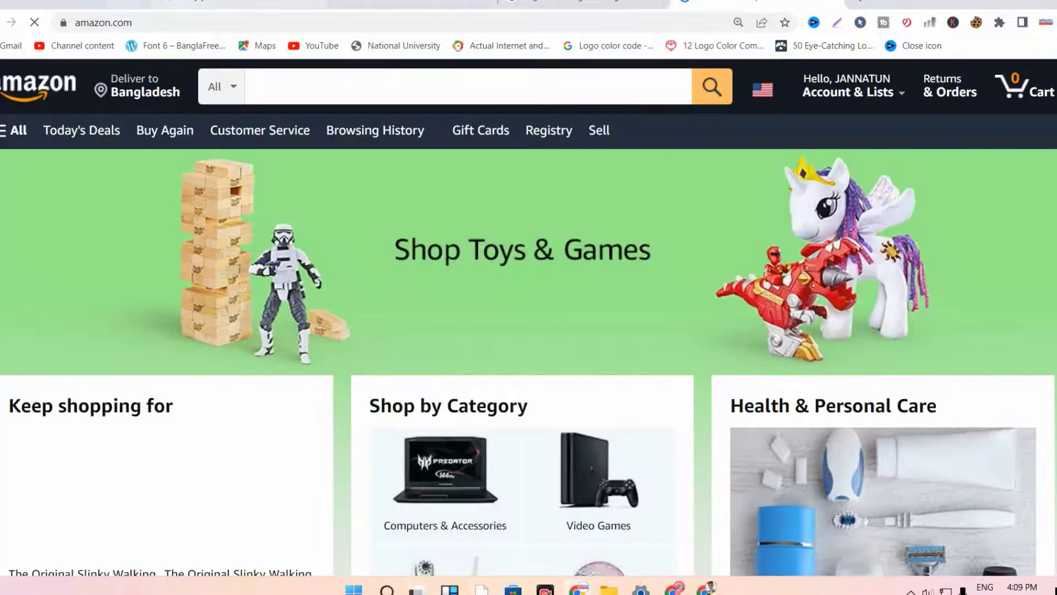
click(236, 4)
click(754, 4)
scroll(384, 252, down, 10)
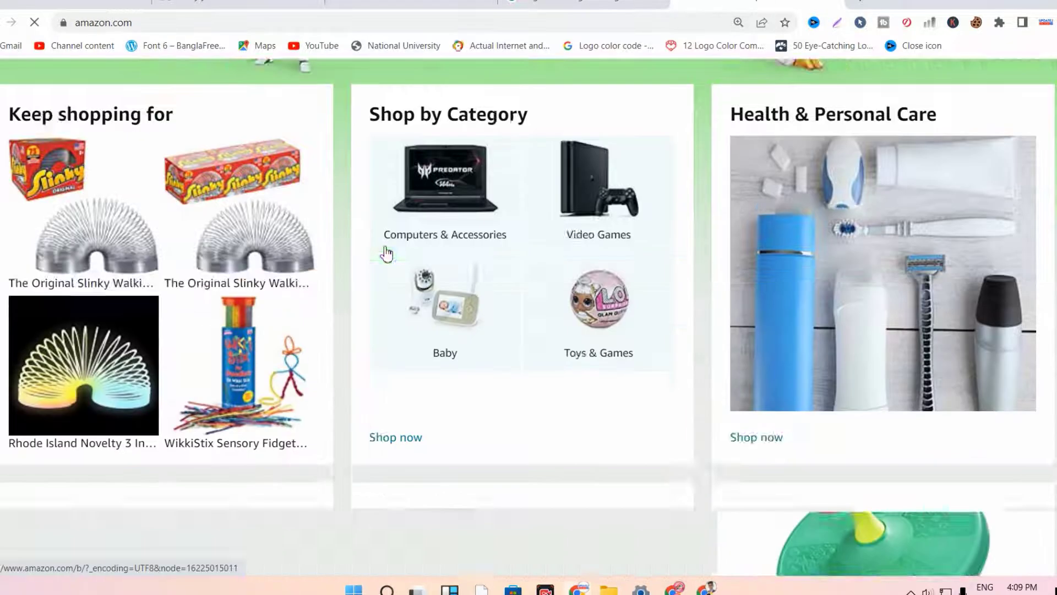
scroll(349, 352, down, 5)
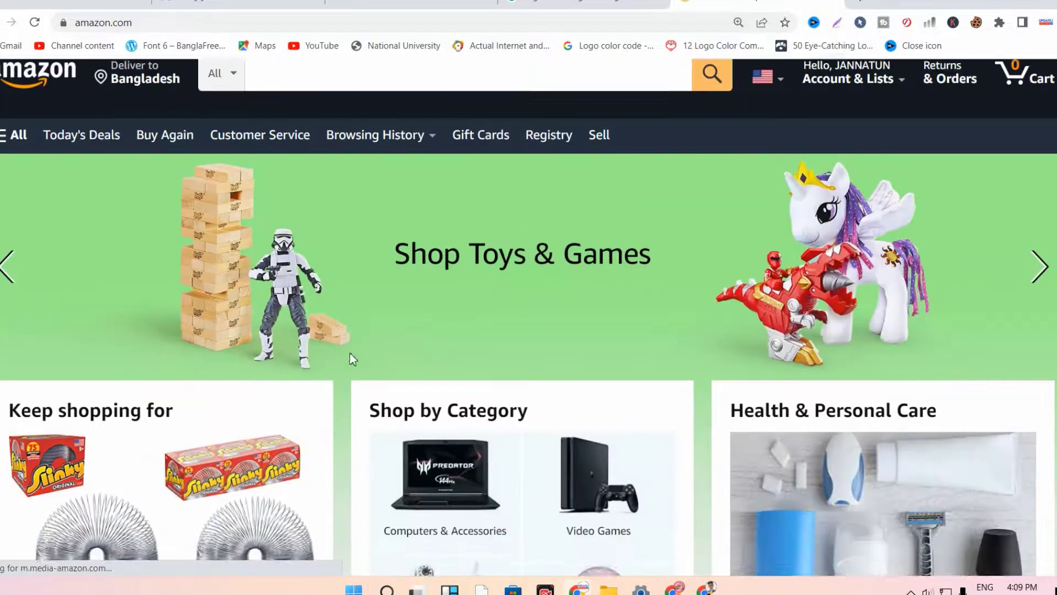
click(156, 268)
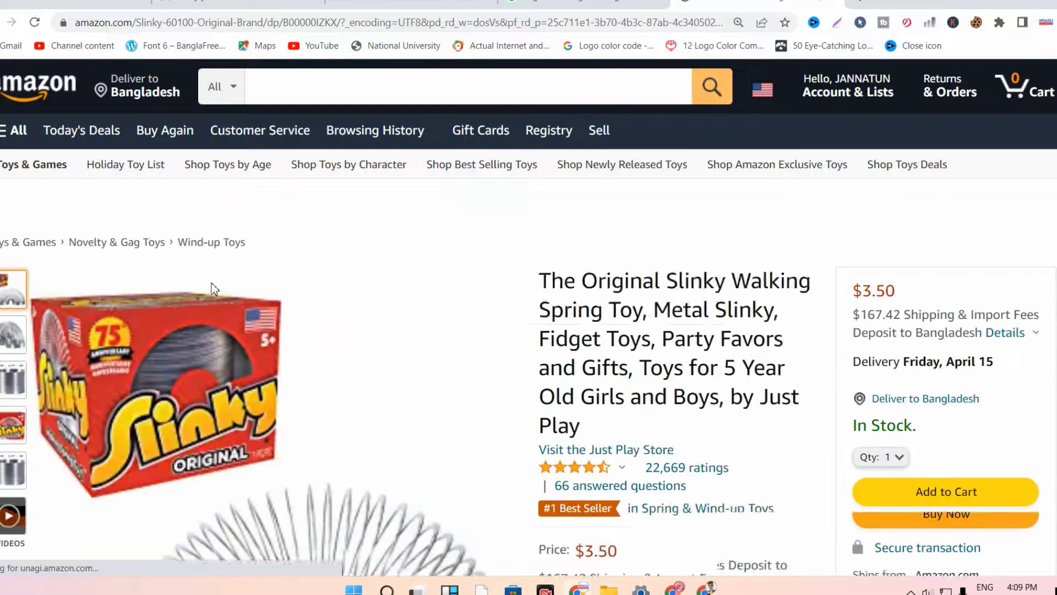
Examine the Slinky product page, including its price, return policy, item description and related products.
scroll(658, 318, down, 4)
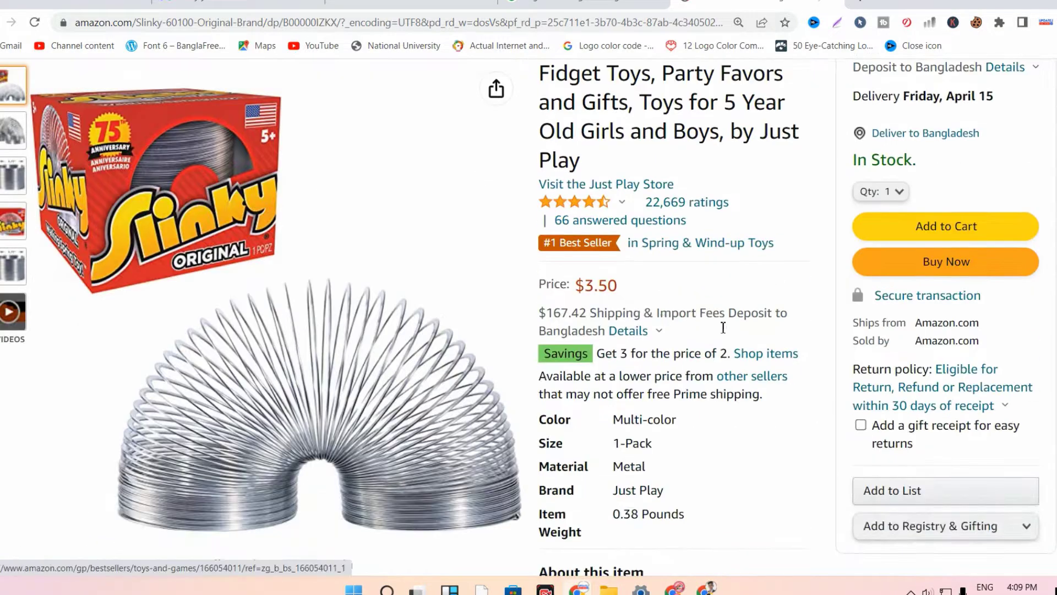
click(940, 377)
scroll(921, 389, down, 4)
click(918, 384)
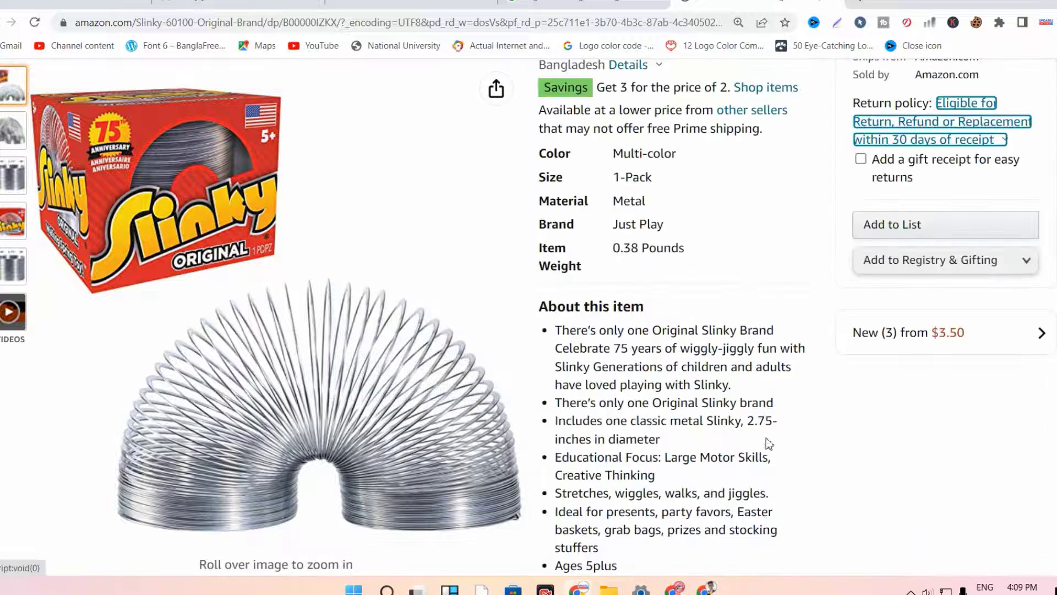
scroll(568, 322, down, 4)
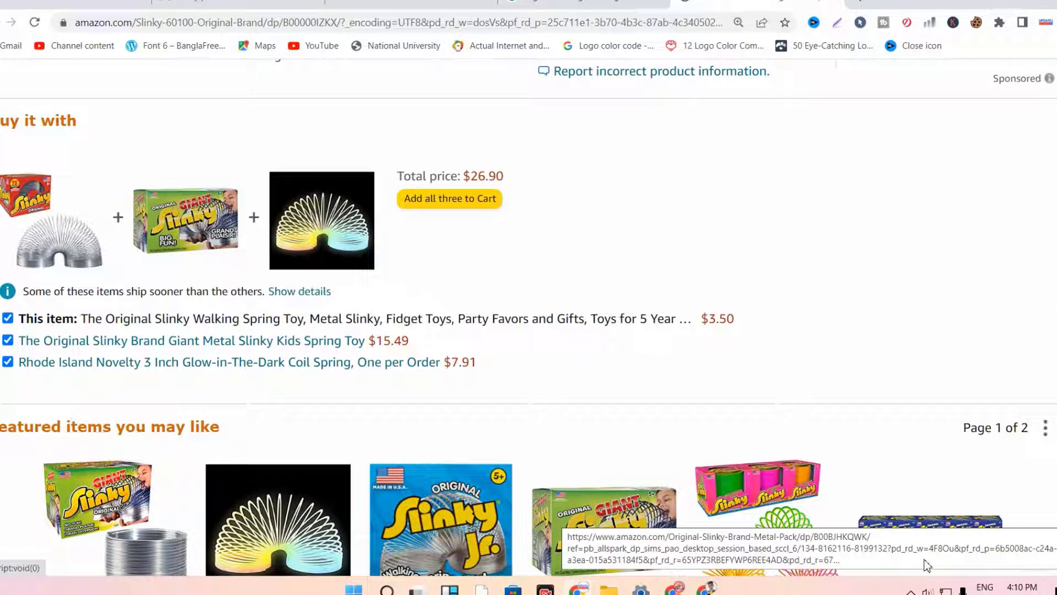
scroll(929, 544, down, 8)
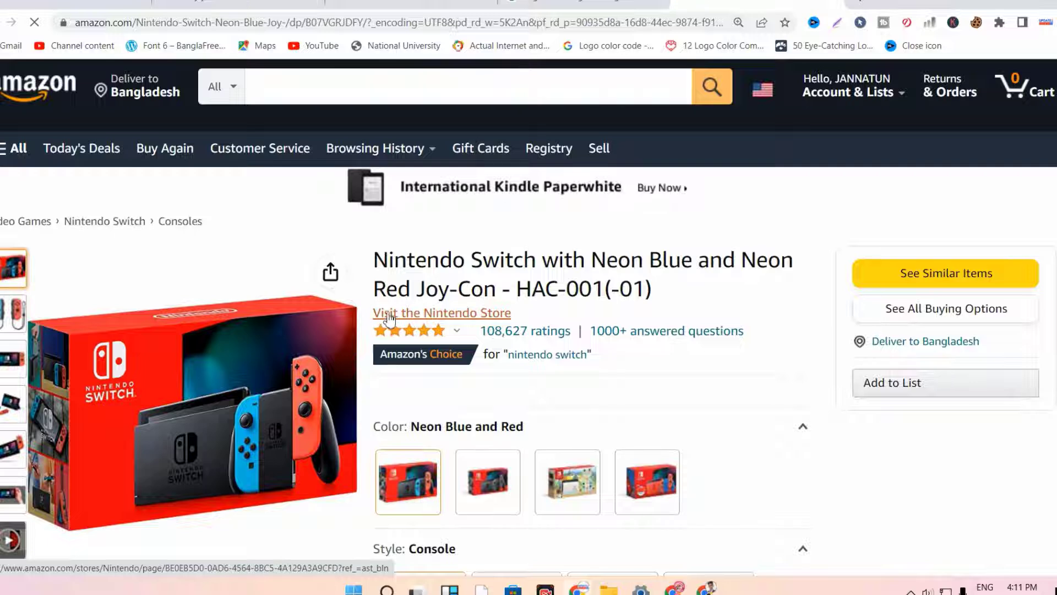
Open the Nintendo Store from the Nintendo Switch product page and look over its home page.
click(424, 320)
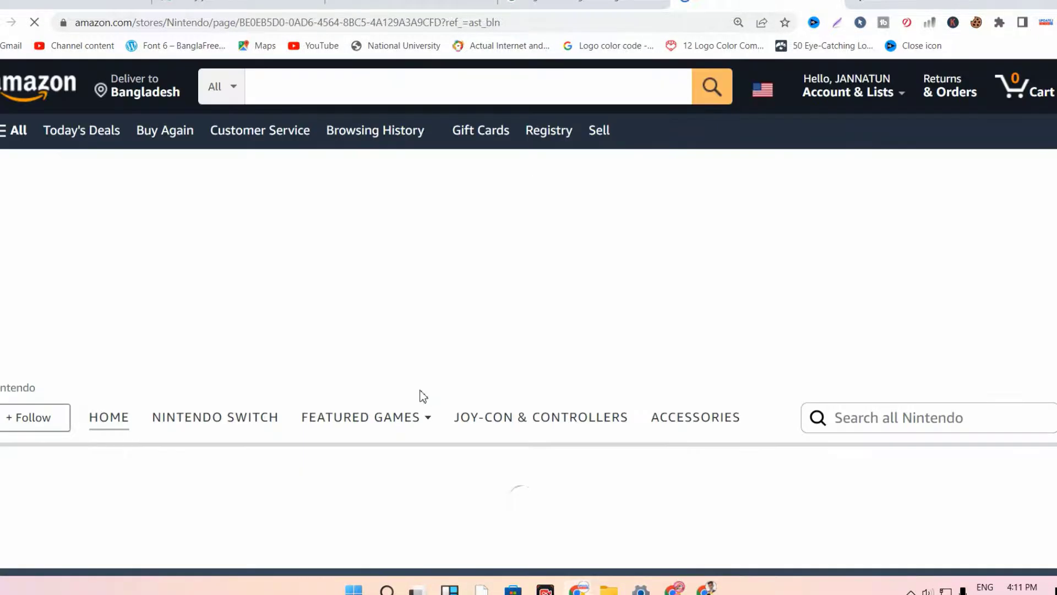
scroll(422, 395, down, 5)
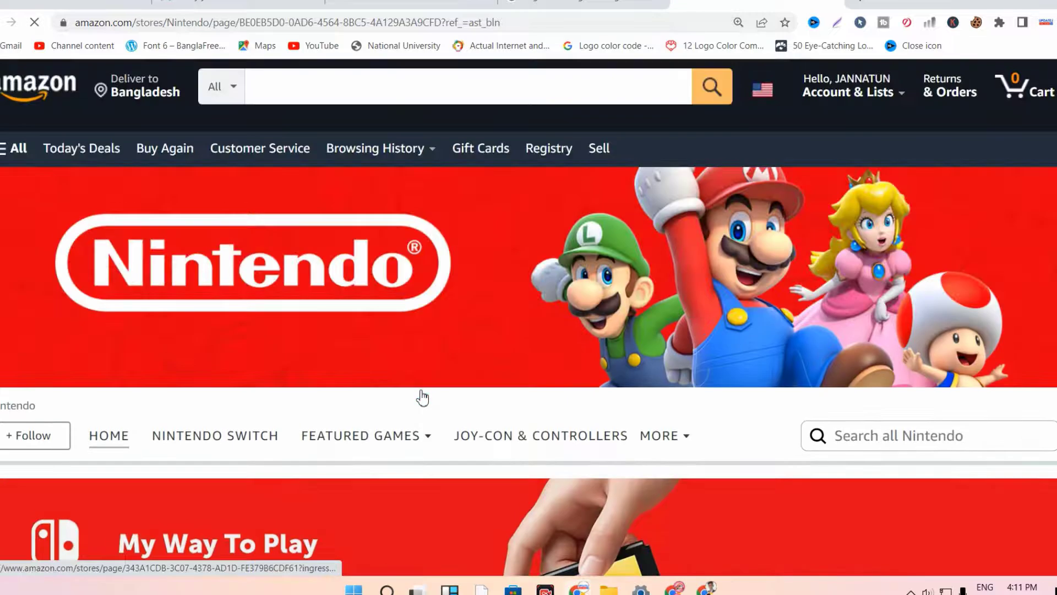
scroll(423, 395, down, 10)
scroll(422, 395, up, 10)
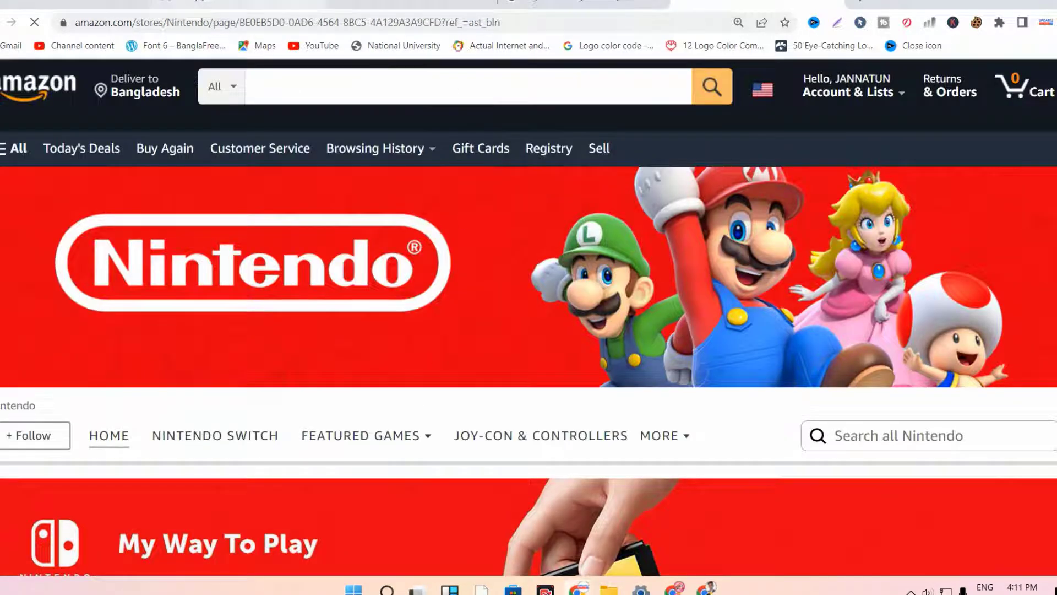
Return to the Associates signup page and review the questions in the Profile and Traffic & Monetization sections.
click(35, 4)
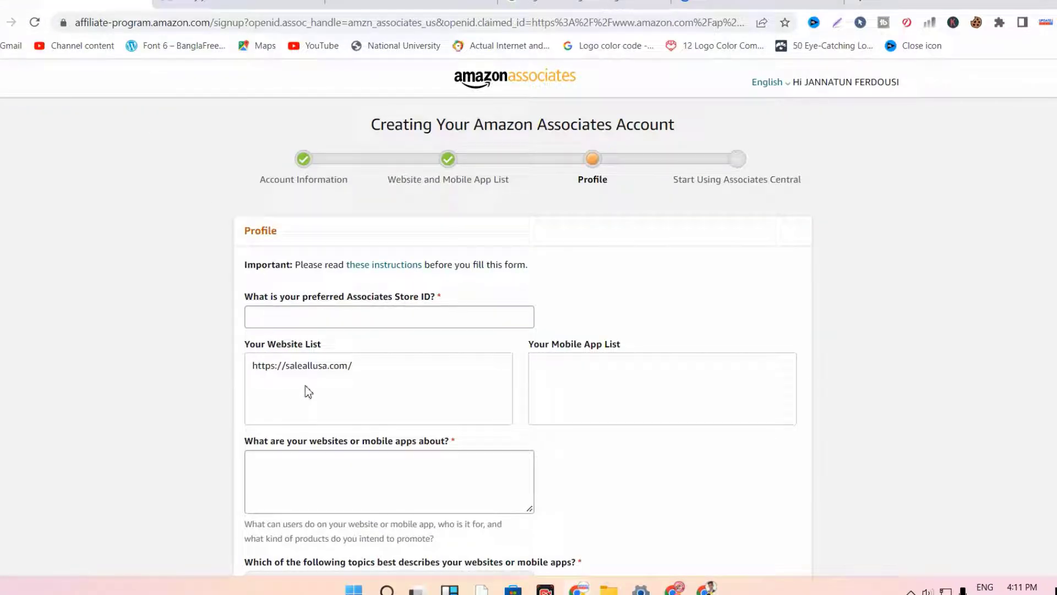
scroll(307, 389, down, 5)
scroll(330, 379, up, 5)
scroll(350, 382, down, 5)
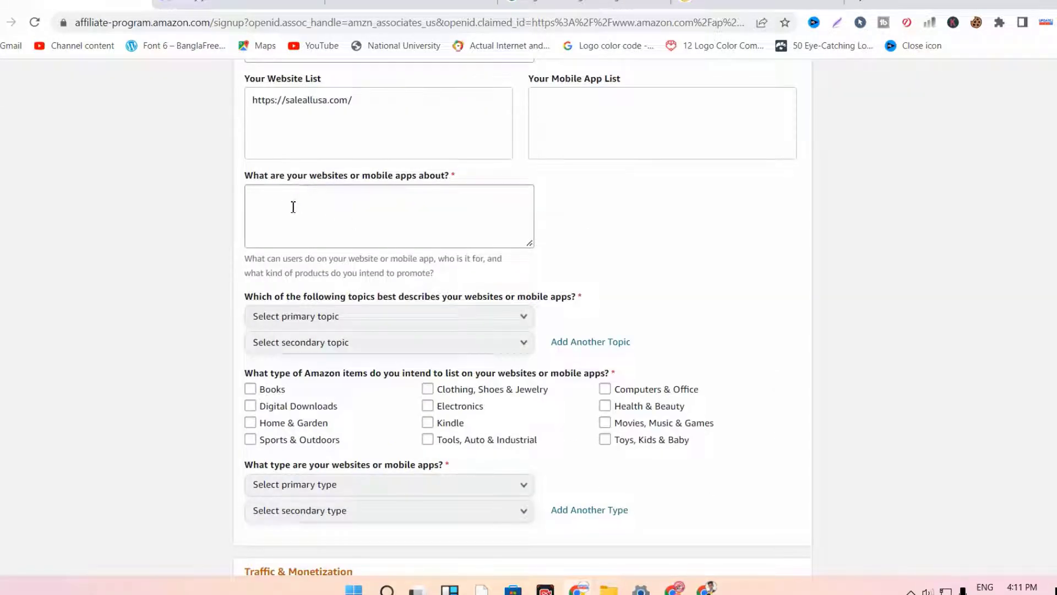
click(361, 316)
click(623, 240)
scroll(347, 372, down, 5)
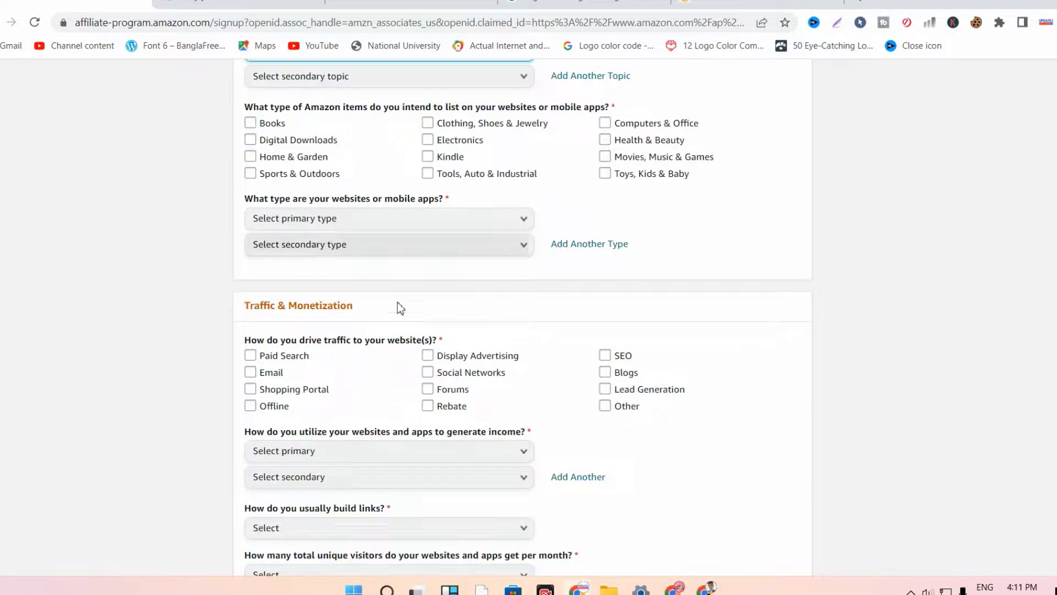
scroll(385, 330, down, 9)
scroll(370, 334, up, 15)
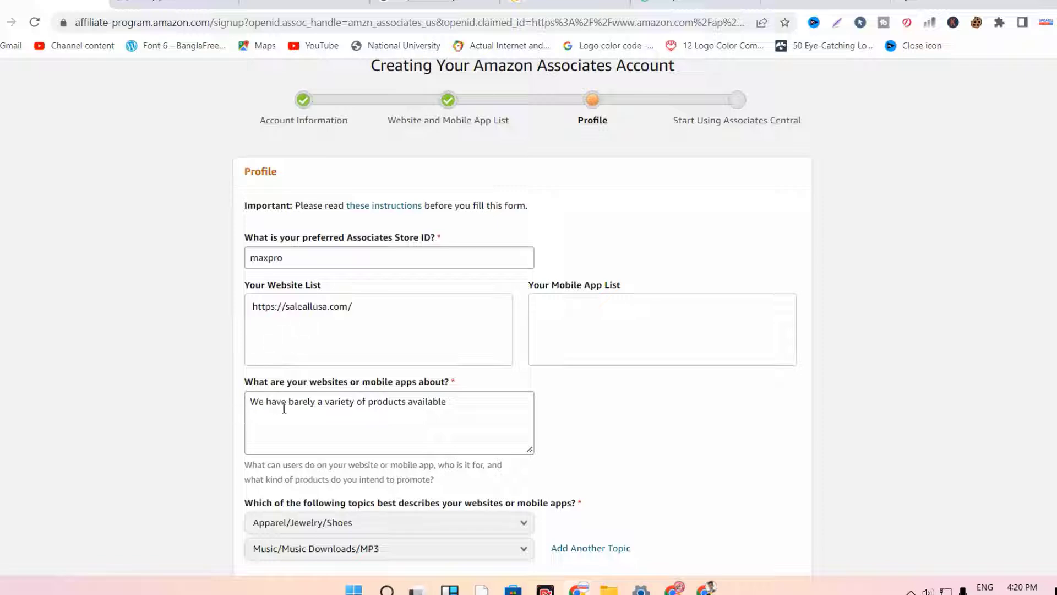
Select every type of Amazon item to list on the website except Digital Downloads.
scroll(297, 403, down, 5)
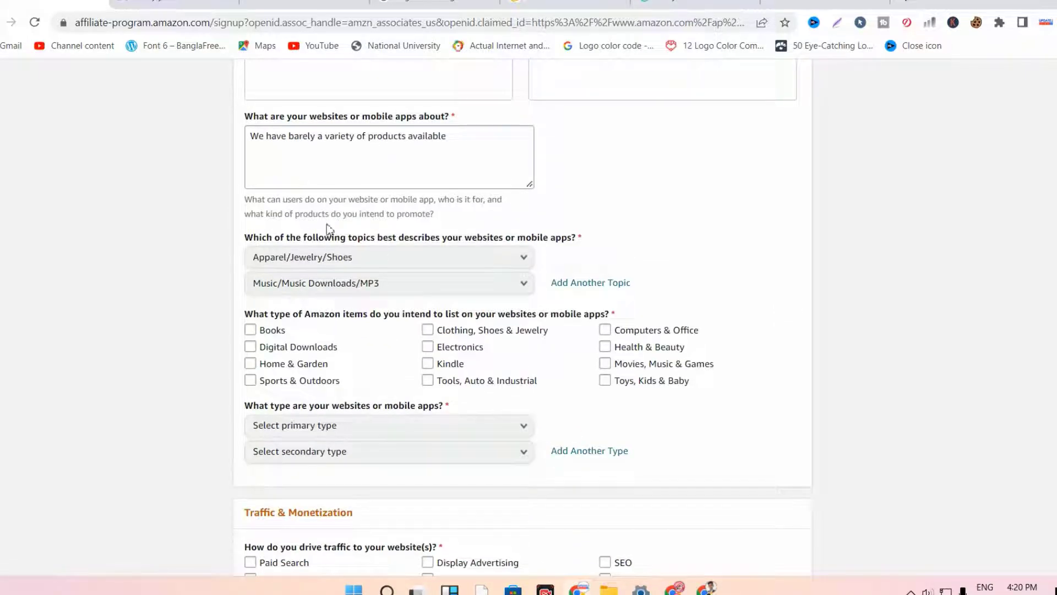
scroll(318, 281, down, 5)
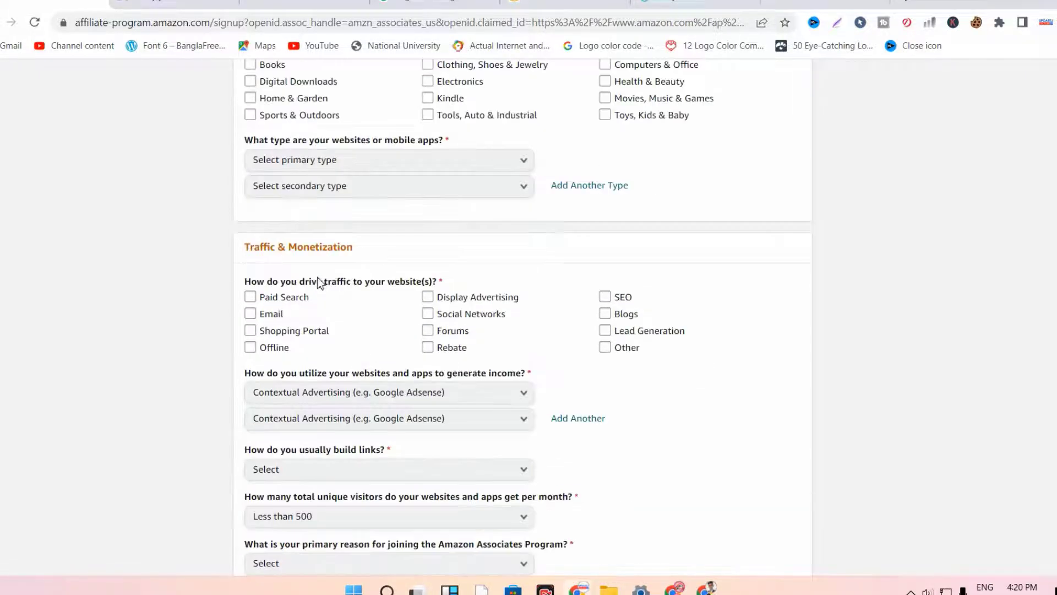
scroll(318, 281, up, 5)
click(250, 330)
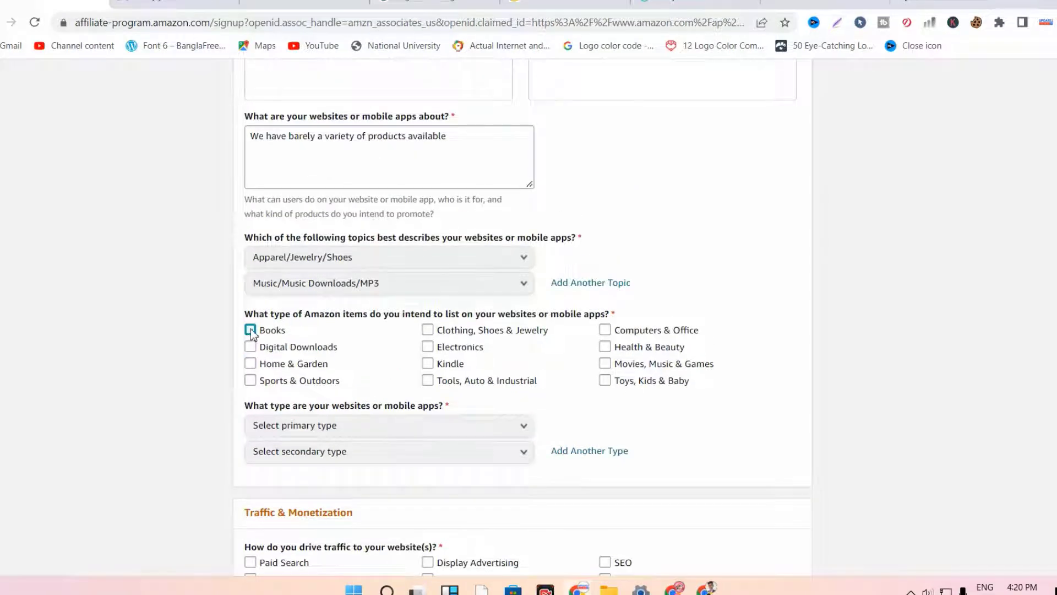
click(251, 350)
click(433, 349)
click(435, 335)
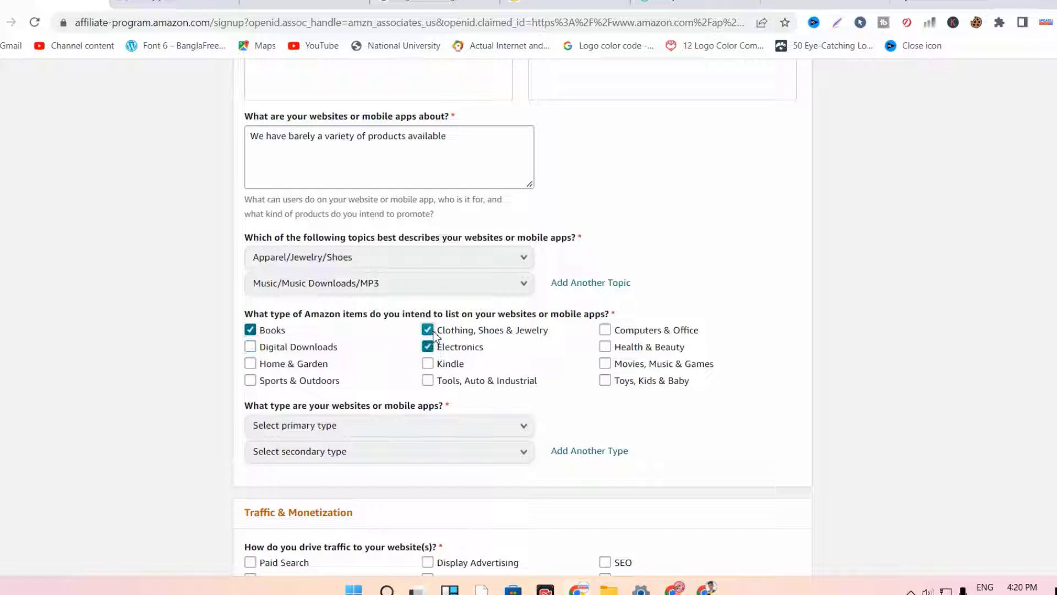
click(605, 329)
click(605, 347)
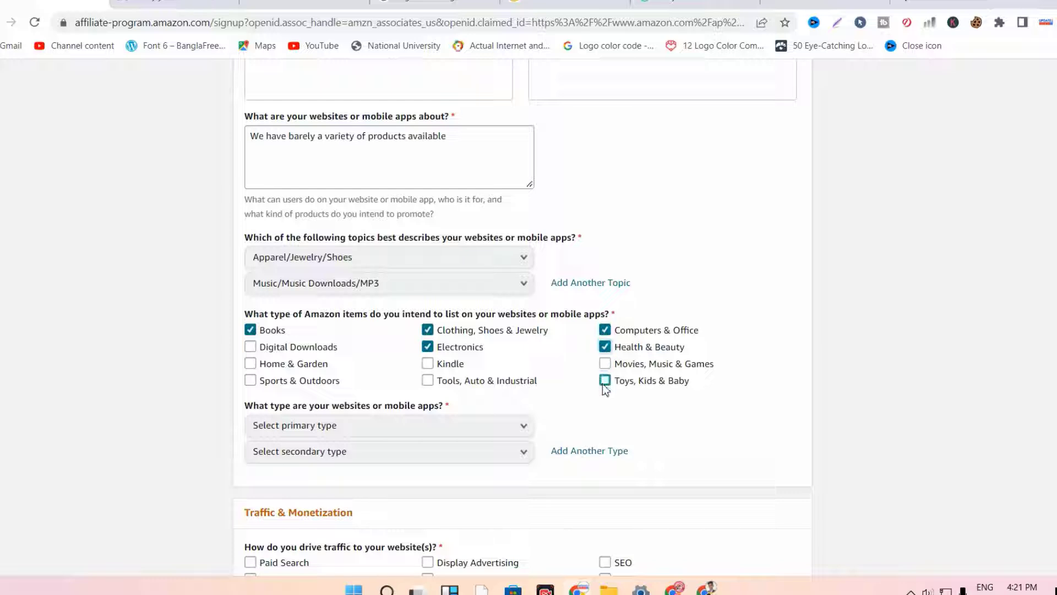
click(605, 382)
click(254, 382)
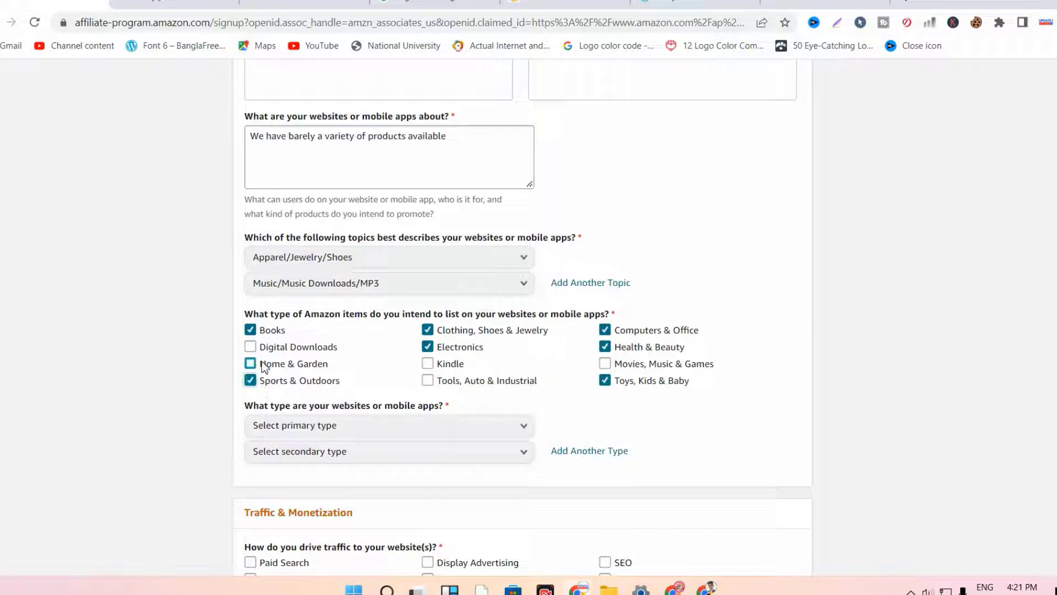
click(251, 365)
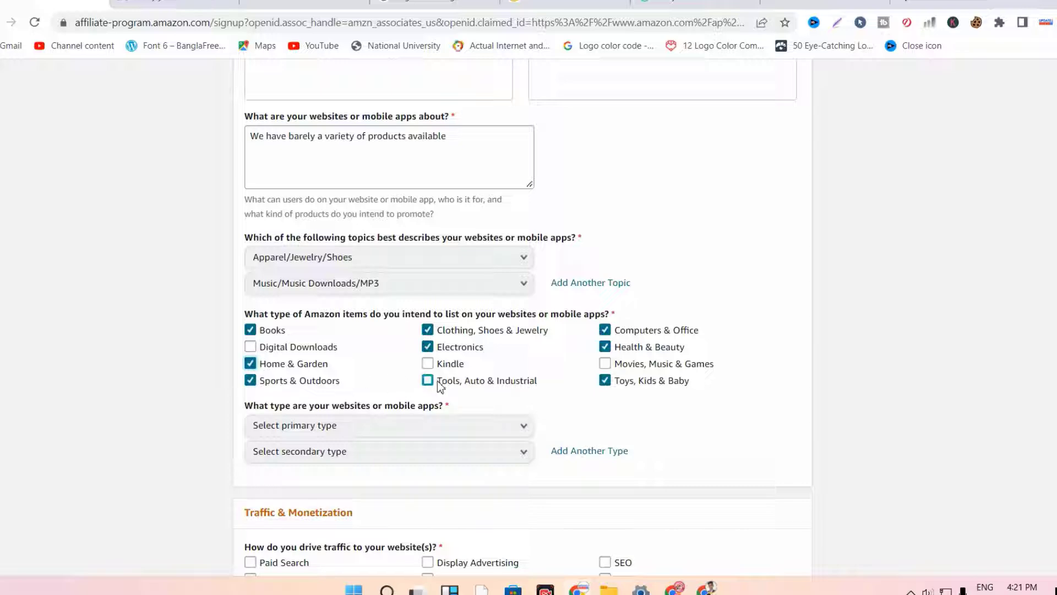
click(428, 381)
click(428, 364)
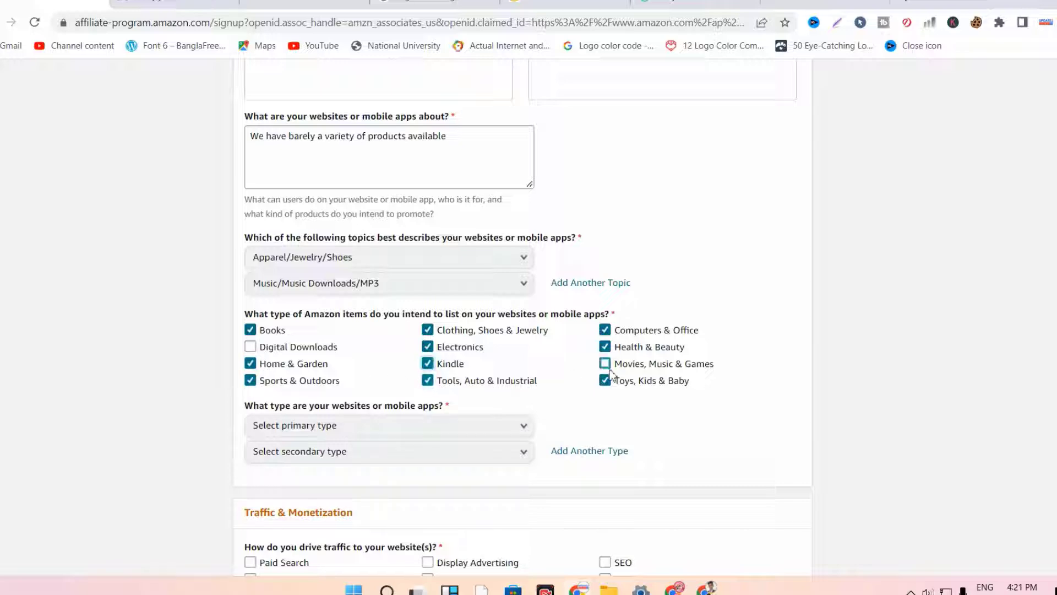
click(606, 365)
Try Blog and Search as the primary website type.
scroll(391, 402, down, 5)
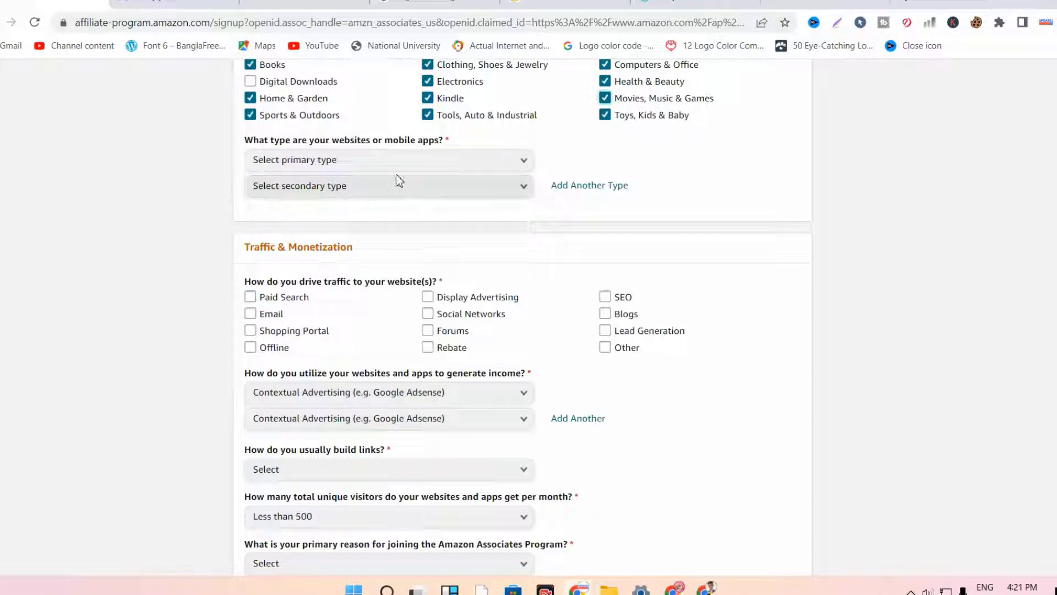
click(401, 161)
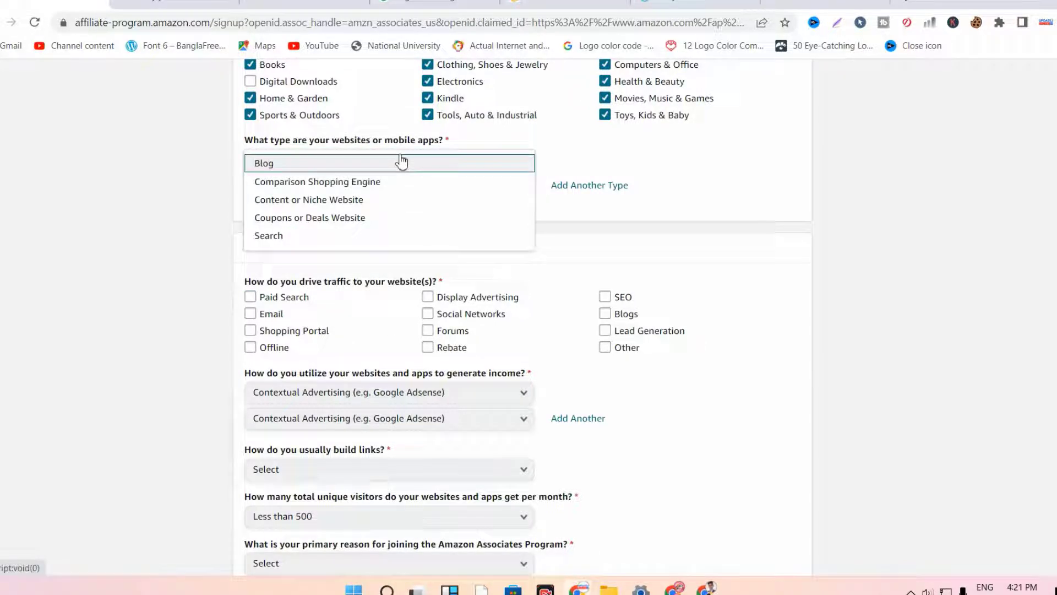
click(401, 160)
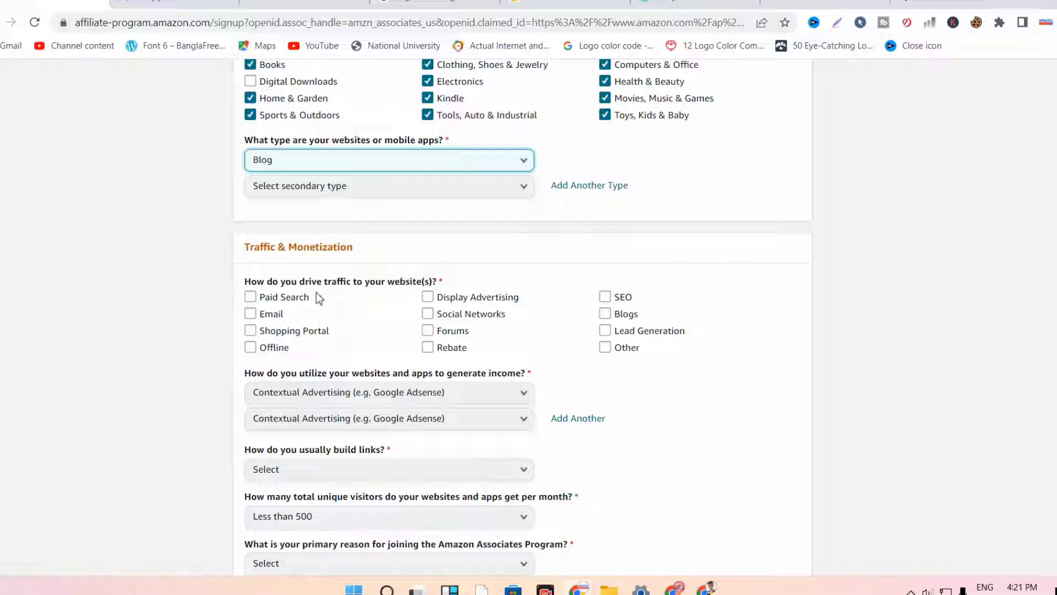
click(296, 164)
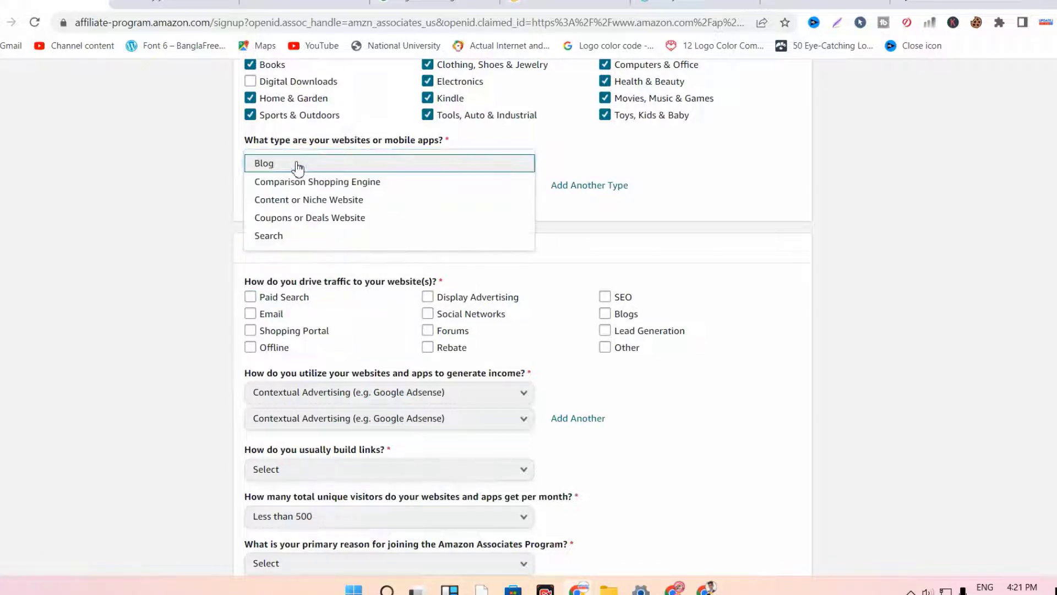
click(275, 236)
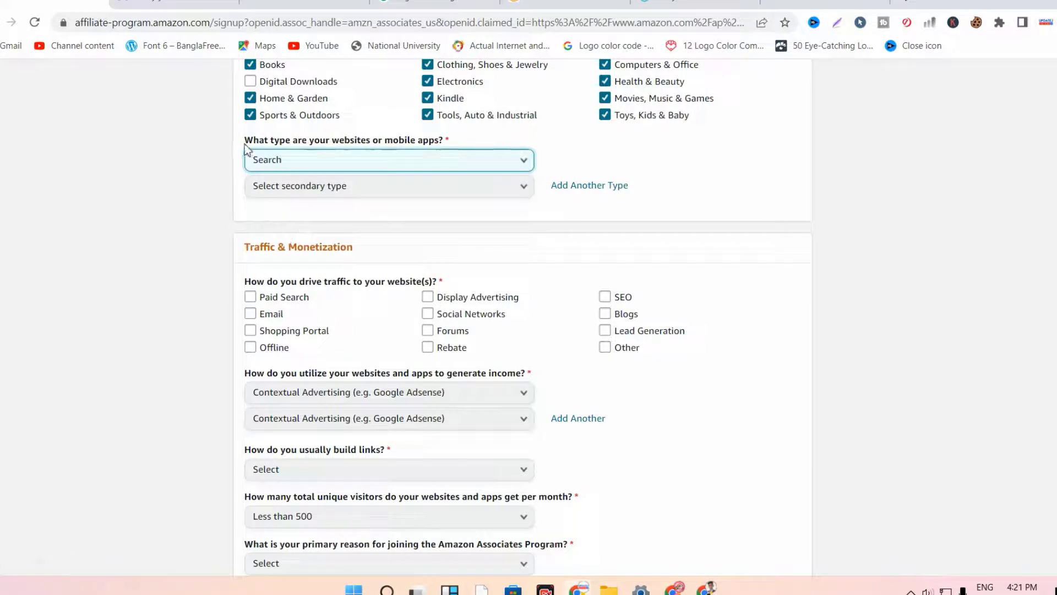
drag(245, 141, 451, 149)
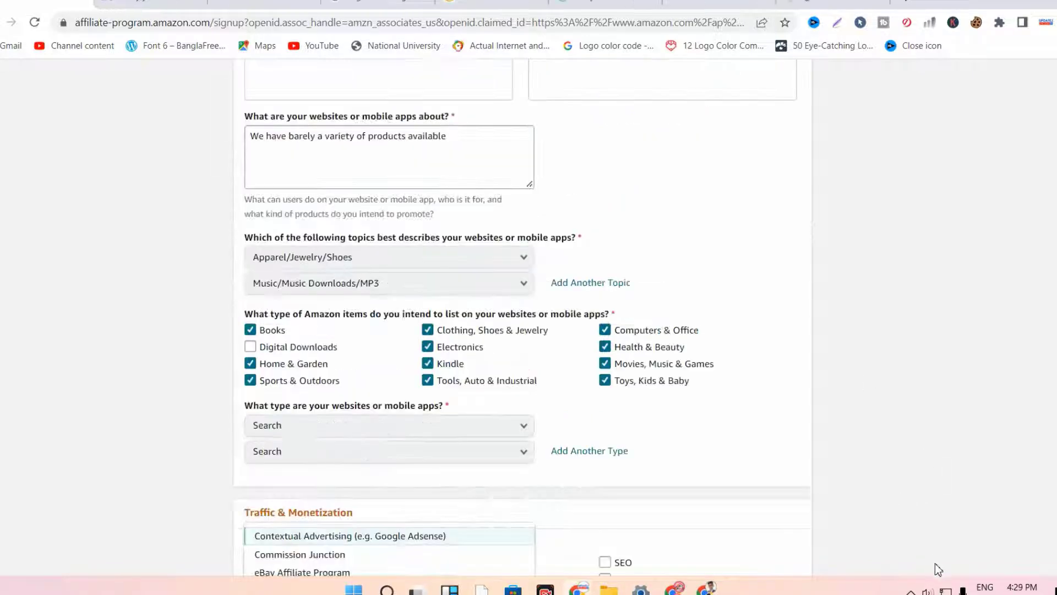
Set the primary website type to Content or Niche Website and the secondary type to Search.
click(343, 429)
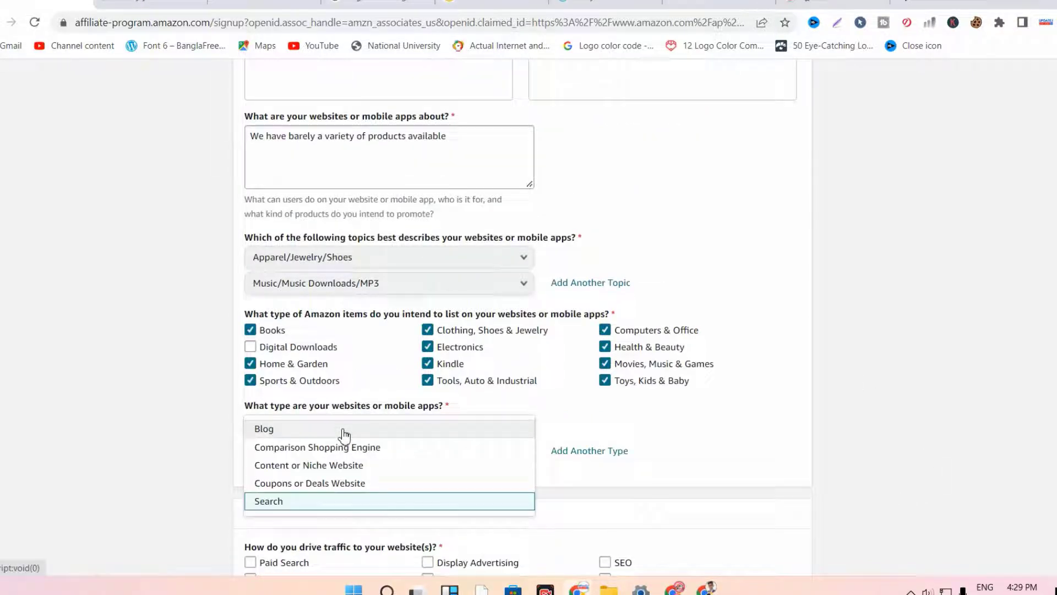
click(370, 469)
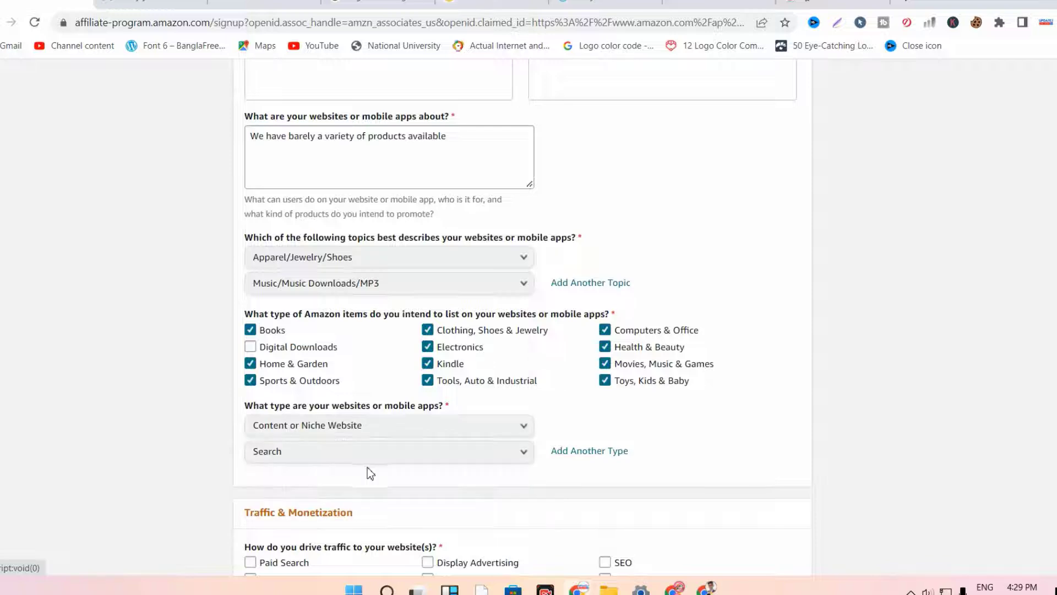
click(296, 454)
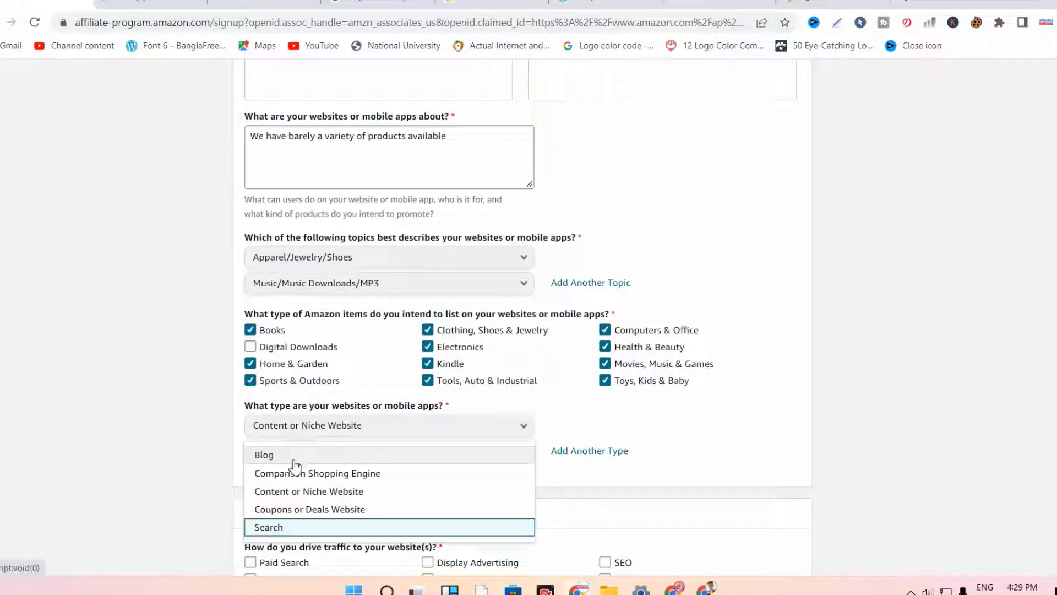
click(296, 528)
Mark SEO, Blogs, Social Networks, Email and Other as the ways traffic is driven to the website.
scroll(408, 493, down, 5)
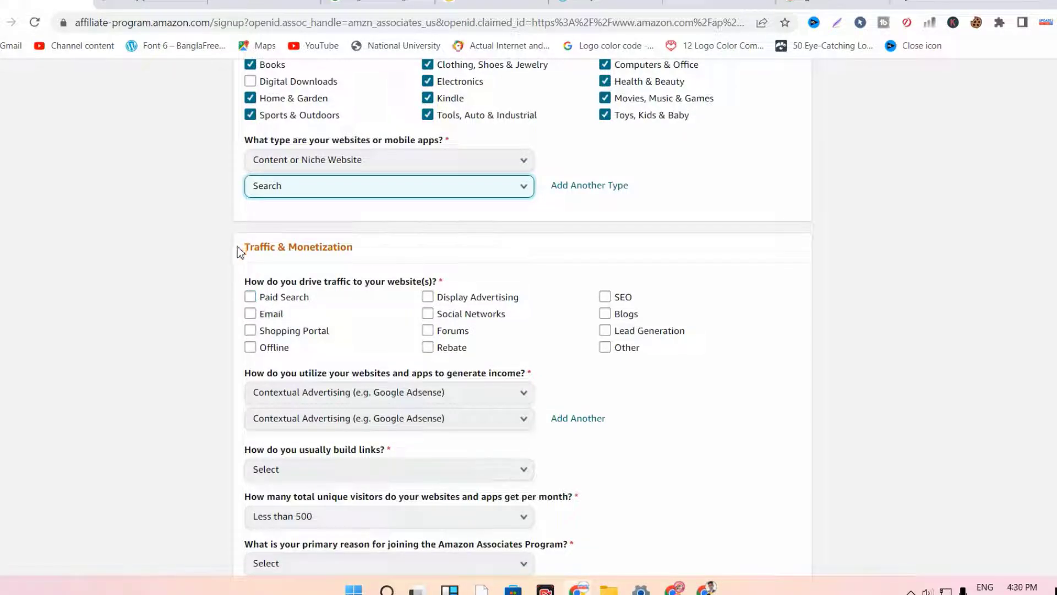
click(605, 298)
click(606, 314)
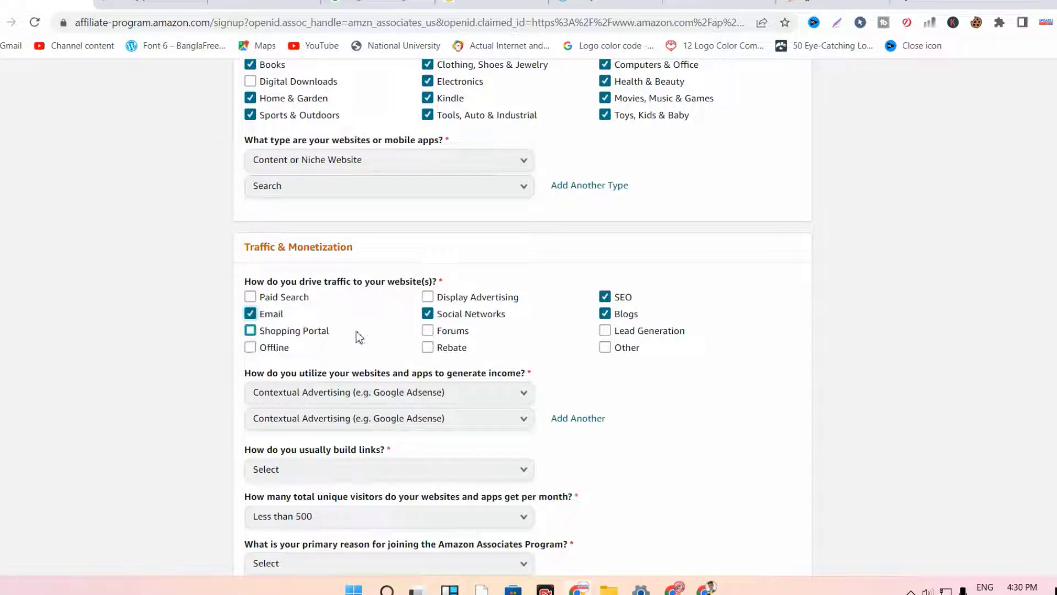
click(619, 355)
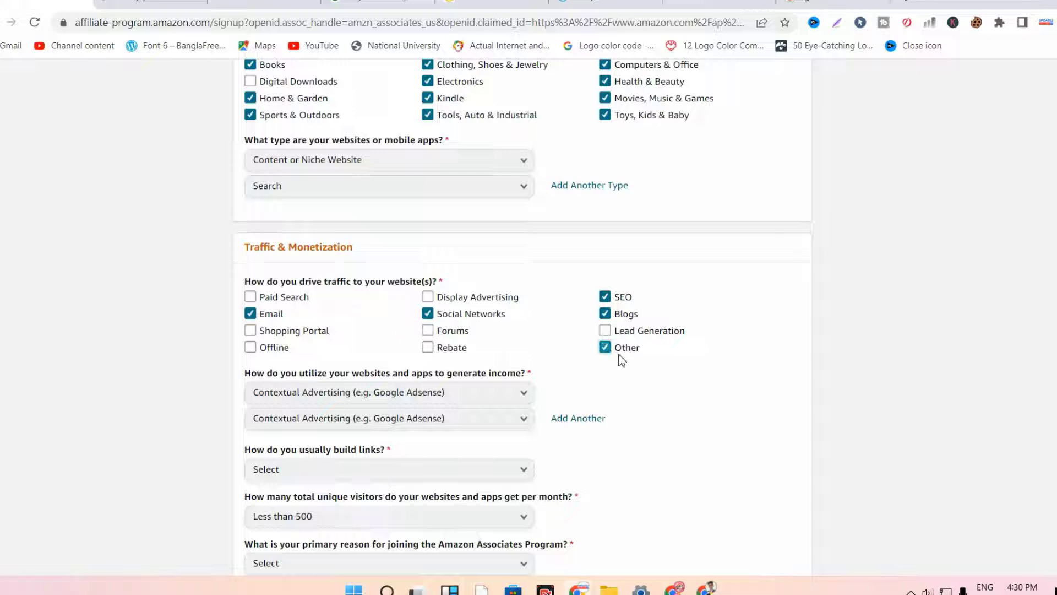
Set the primary way of generating income to Other Affiliate Programs and check the options for the secondary one.
click(370, 392)
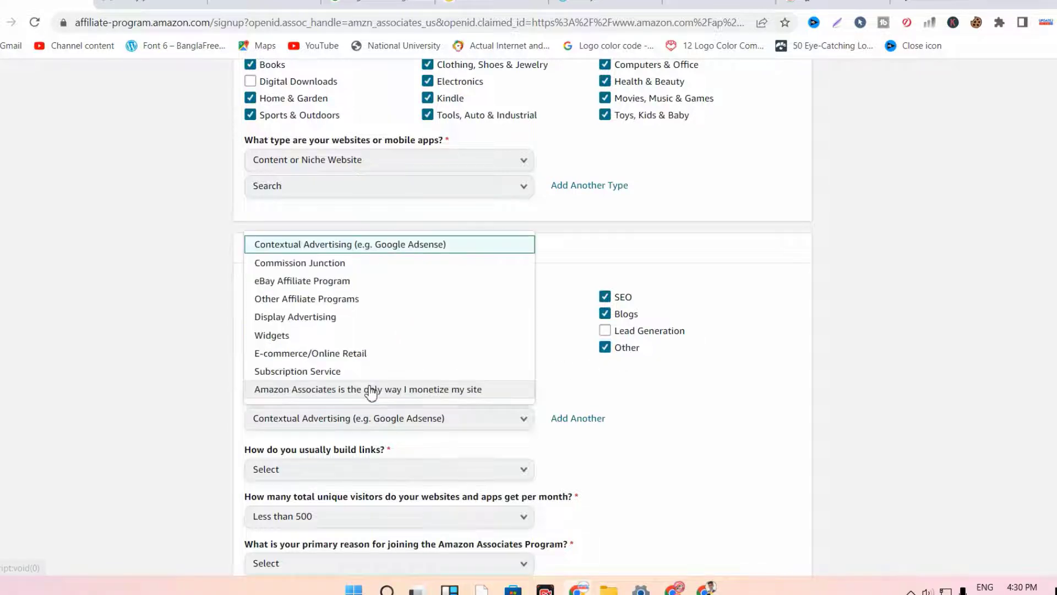
click(320, 301)
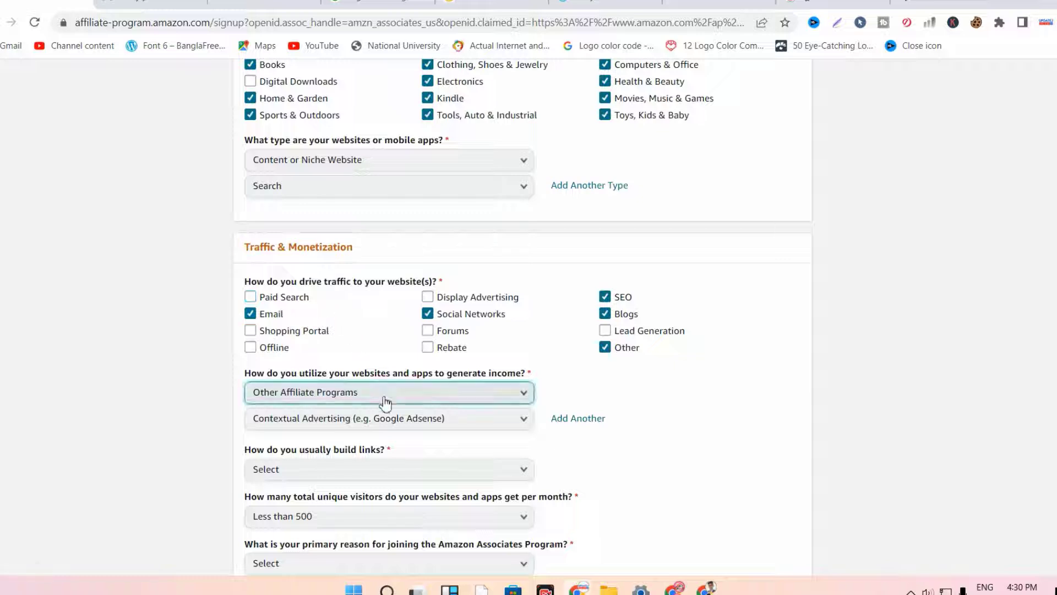
click(388, 425)
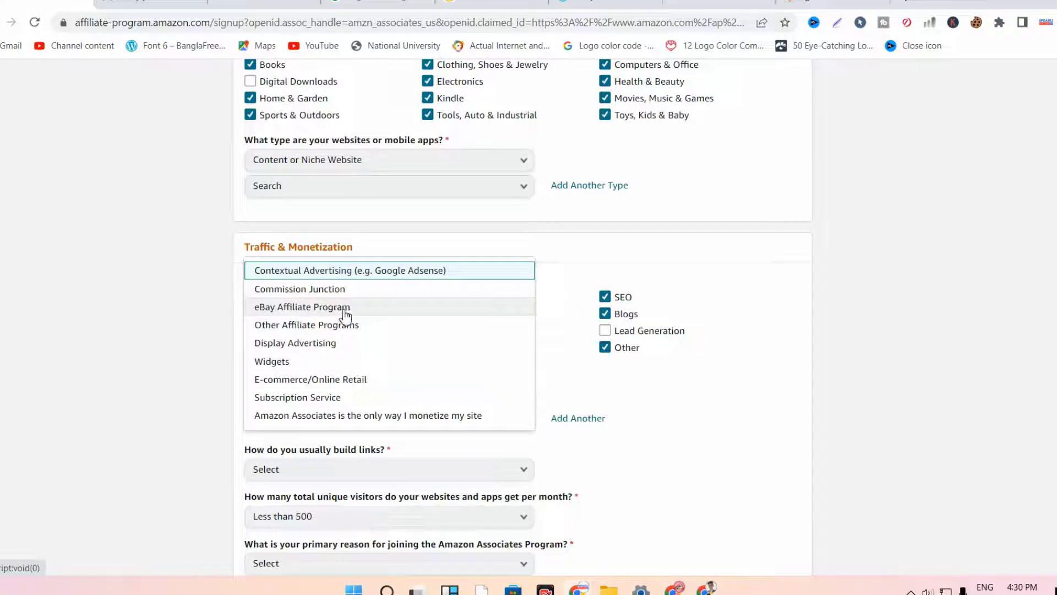
click(729, 427)
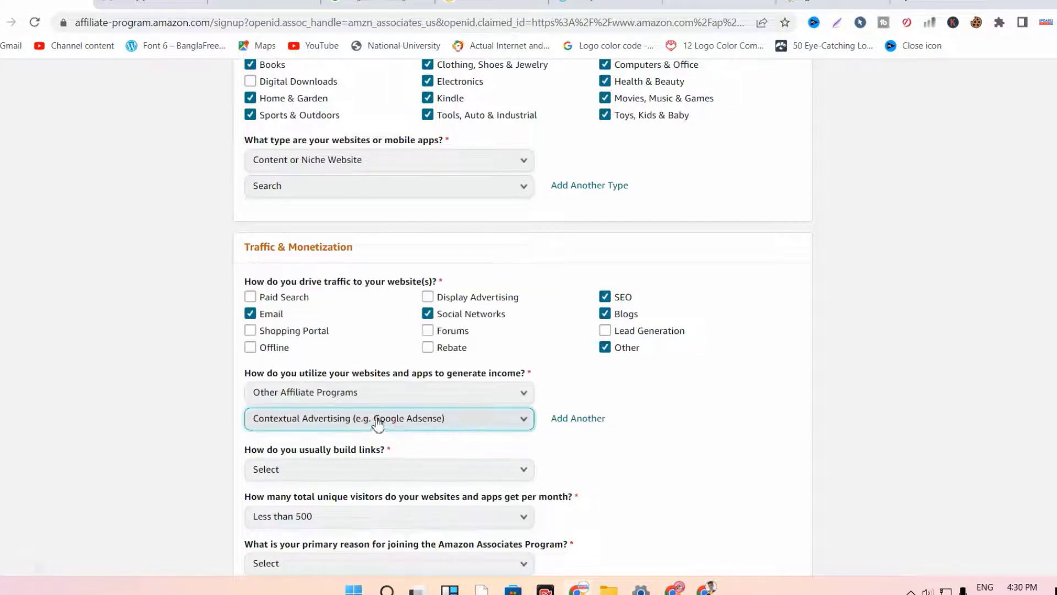
Keep Contextual Advertising (e.g. Google Adsense) as the secondary income source and set the usual way of building links to Other.
click(346, 419)
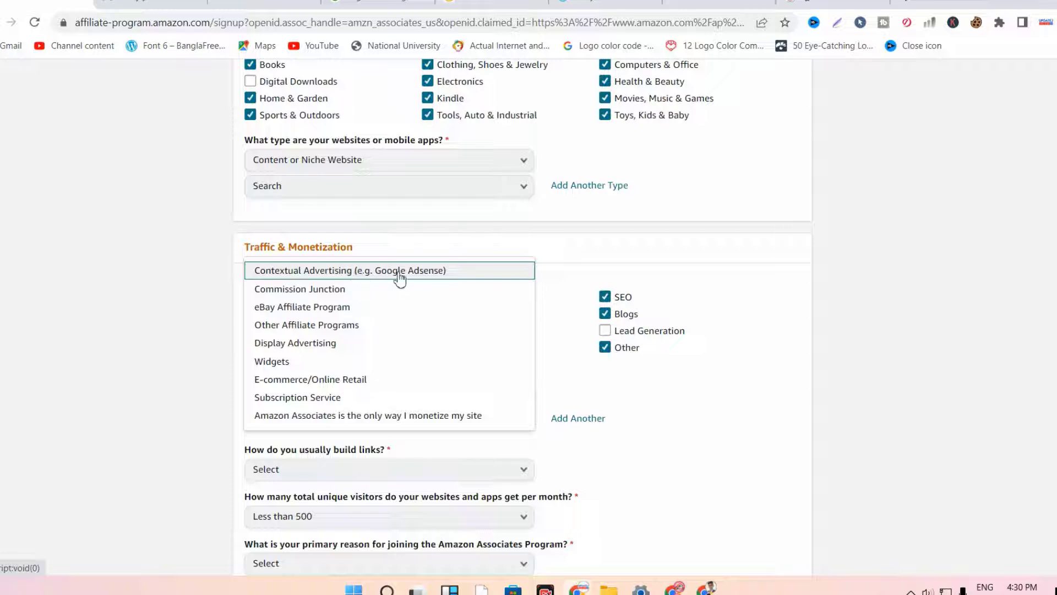
click(421, 273)
scroll(440, 360, down, 5)
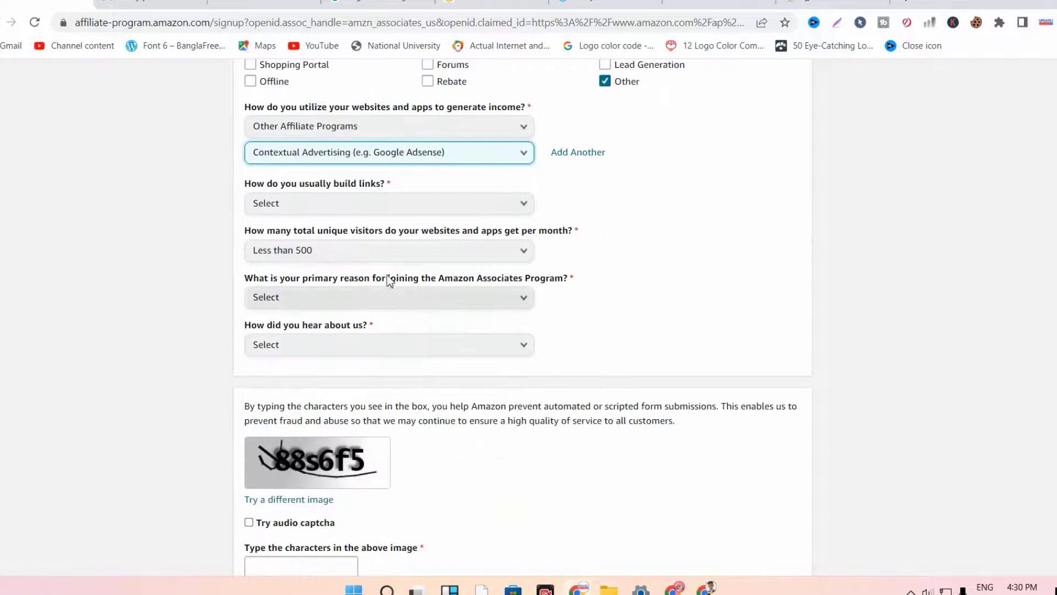
click(345, 214)
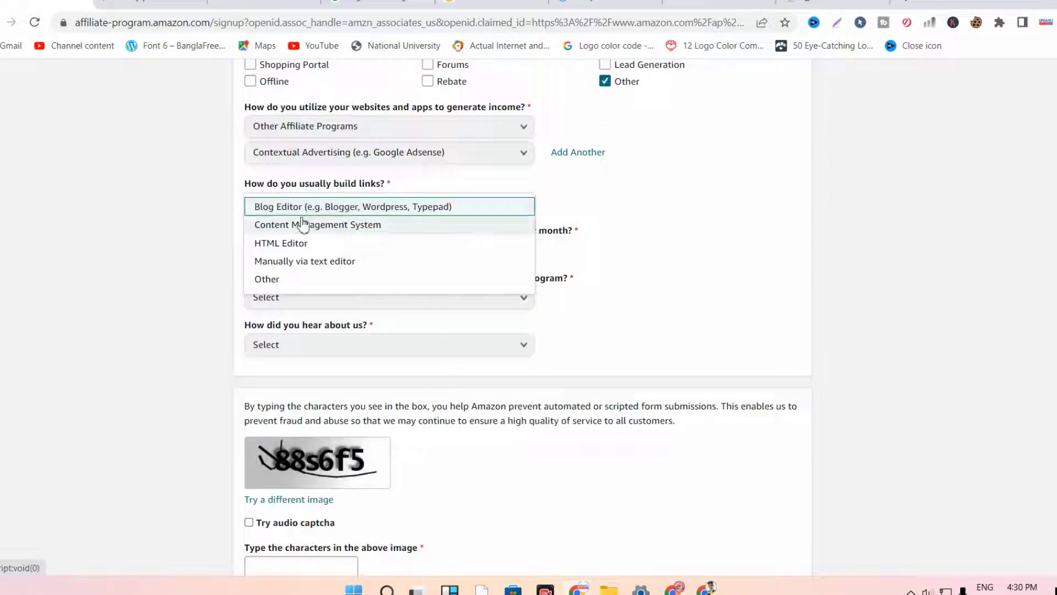
click(275, 284)
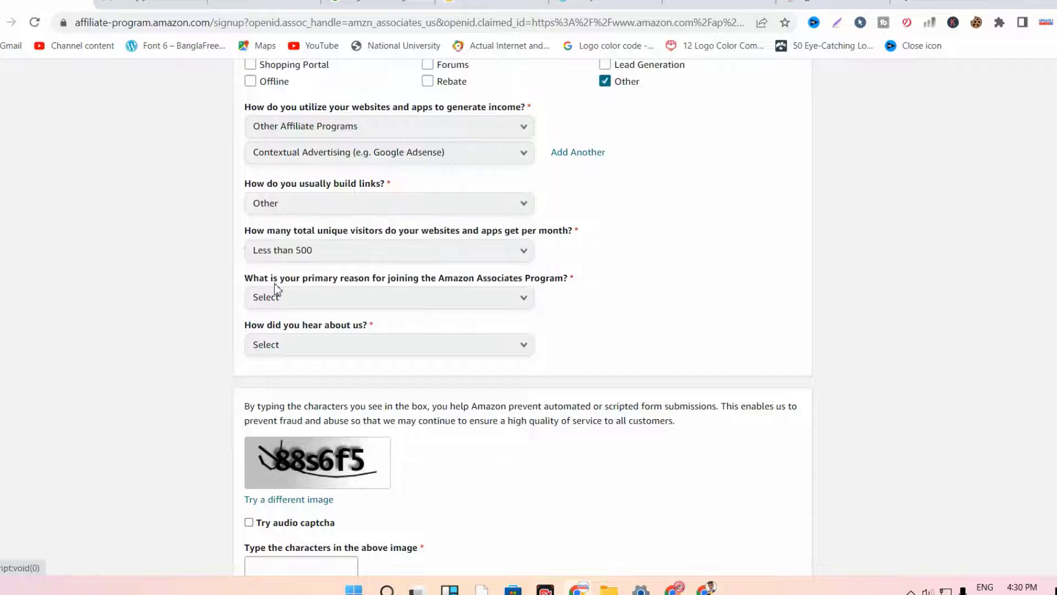
Set the total unique visitors per month for the websites and apps to From 501 to 5,000.
click(266, 255)
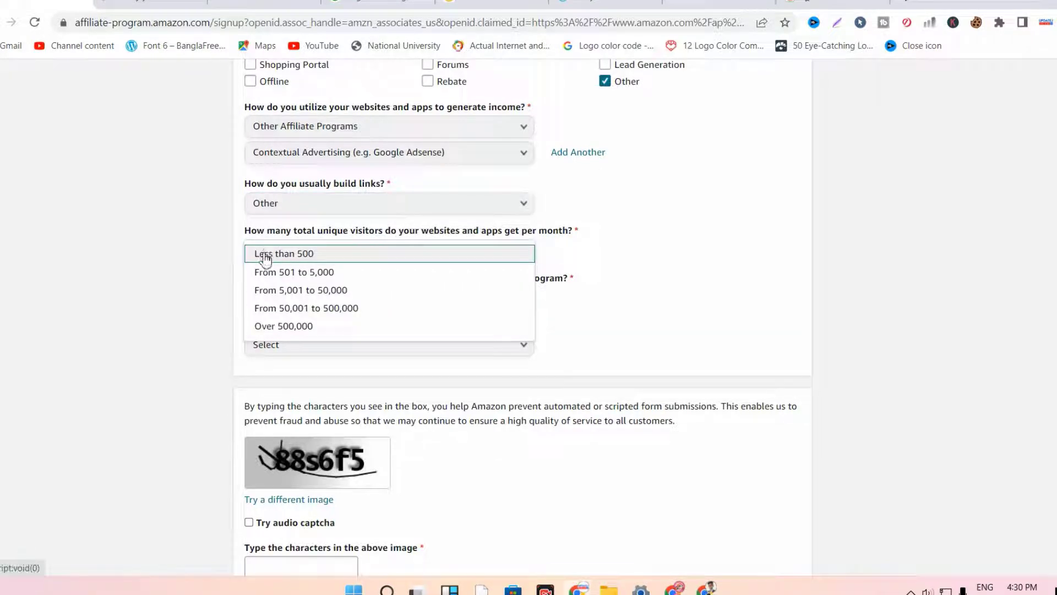
click(293, 282)
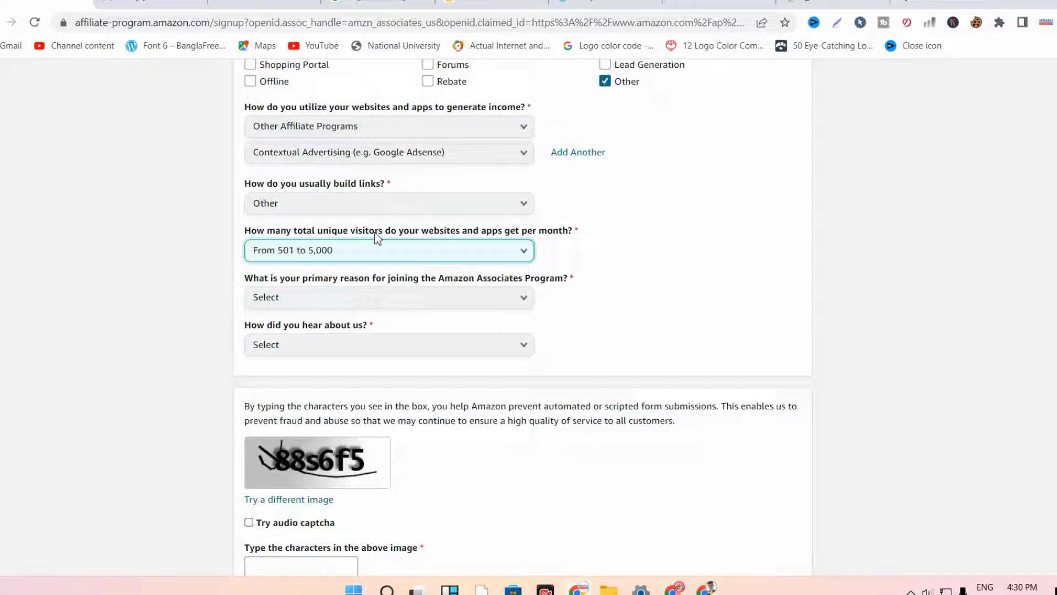
click(416, 255)
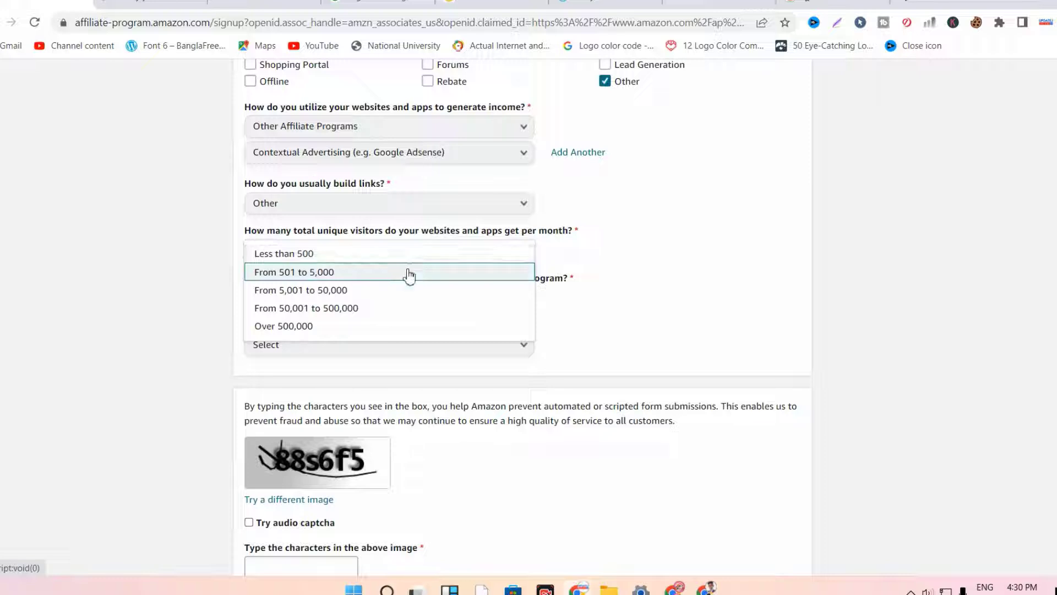
click(340, 279)
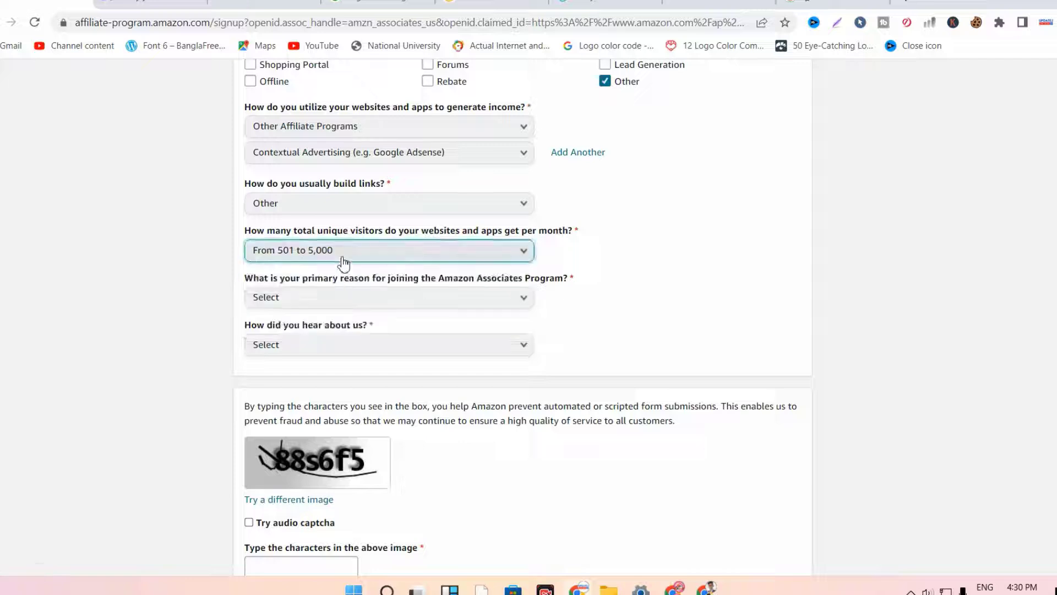
Set the primary reason for joining the Amazon Associates Program to To monetize my site.
click(300, 303)
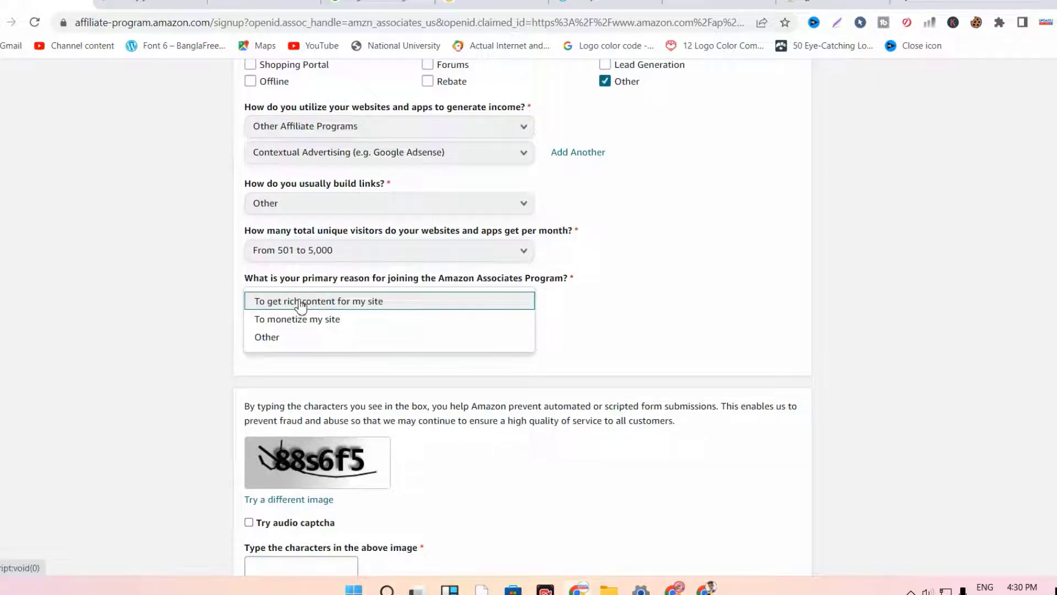
click(335, 326)
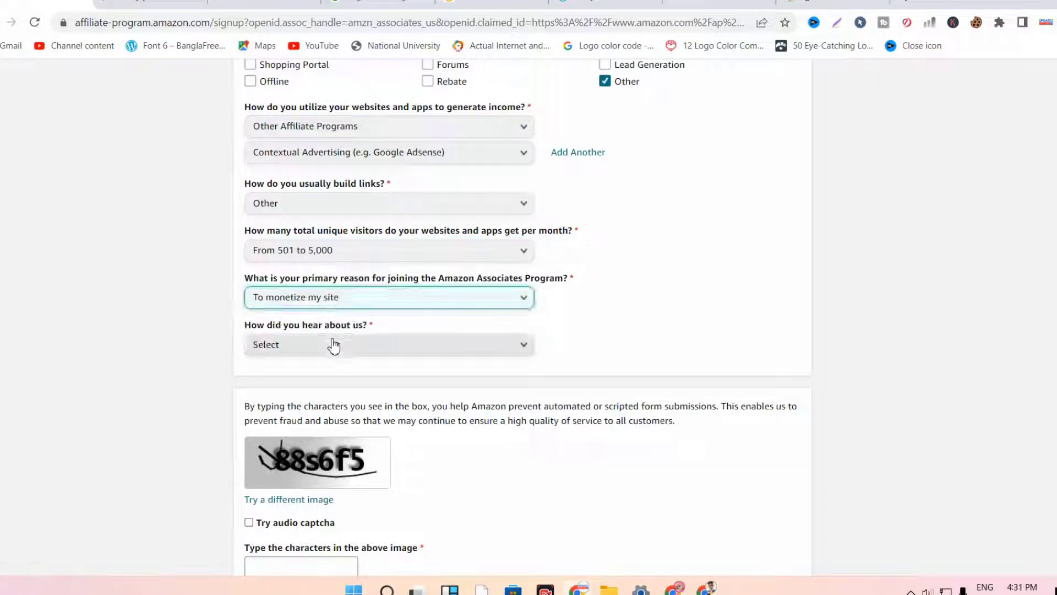
click(333, 346)
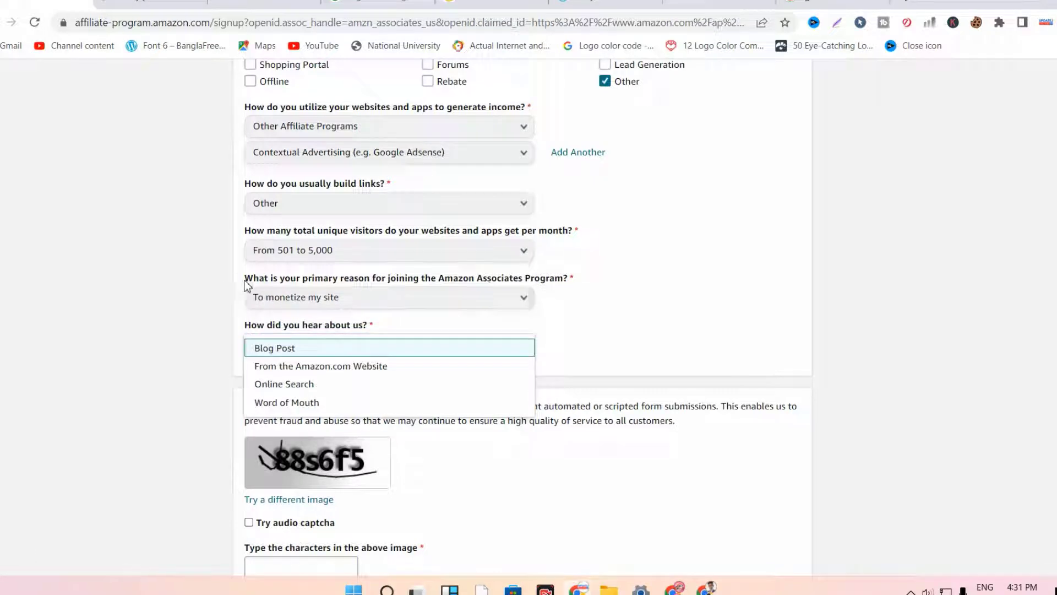
click(294, 303)
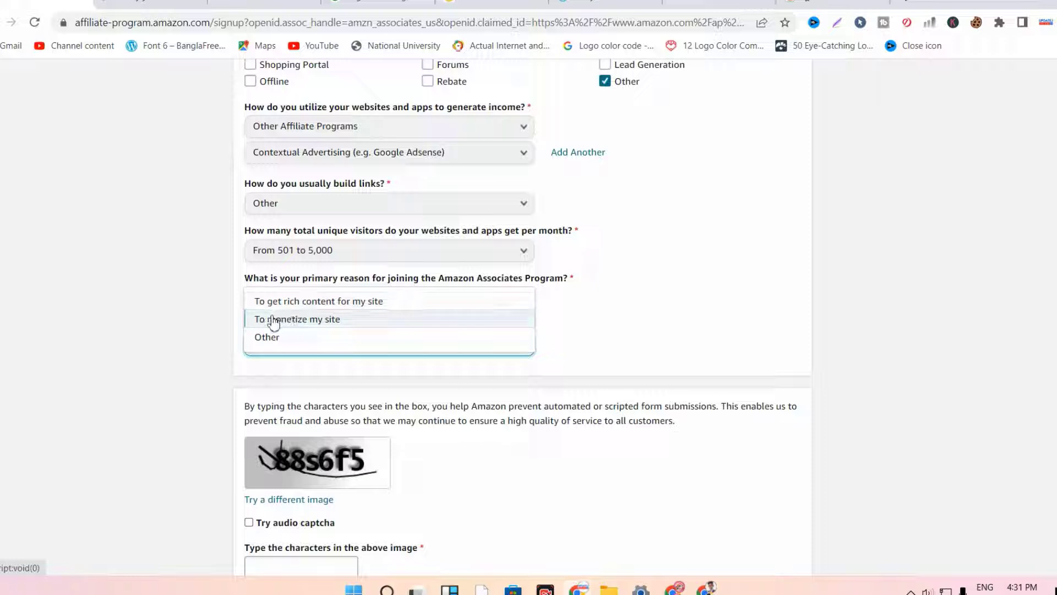
click(618, 335)
Answer how you heard about the program with Online Search.
click(393, 347)
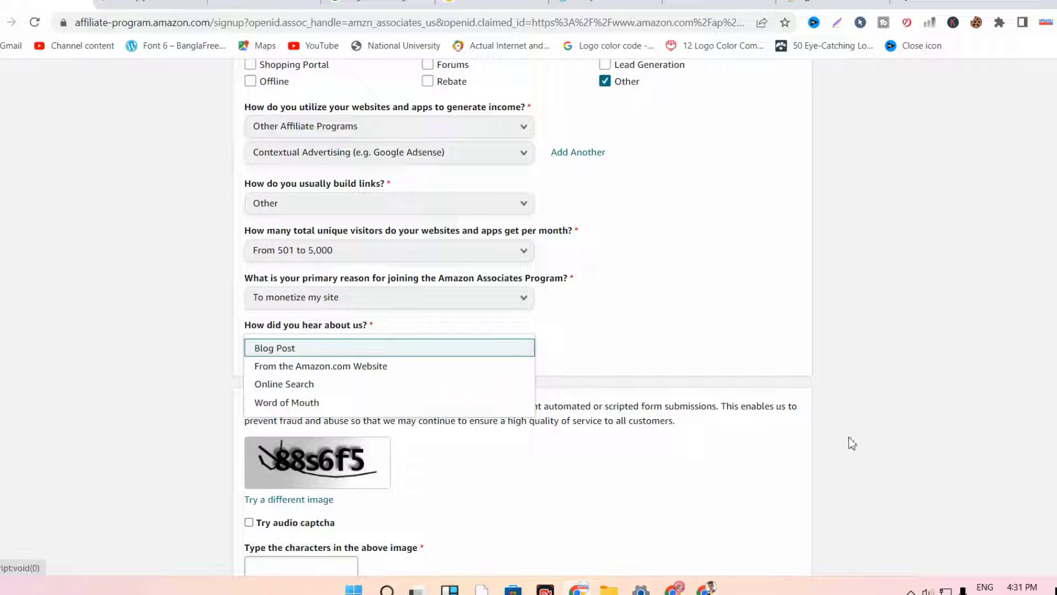
click(813, 361)
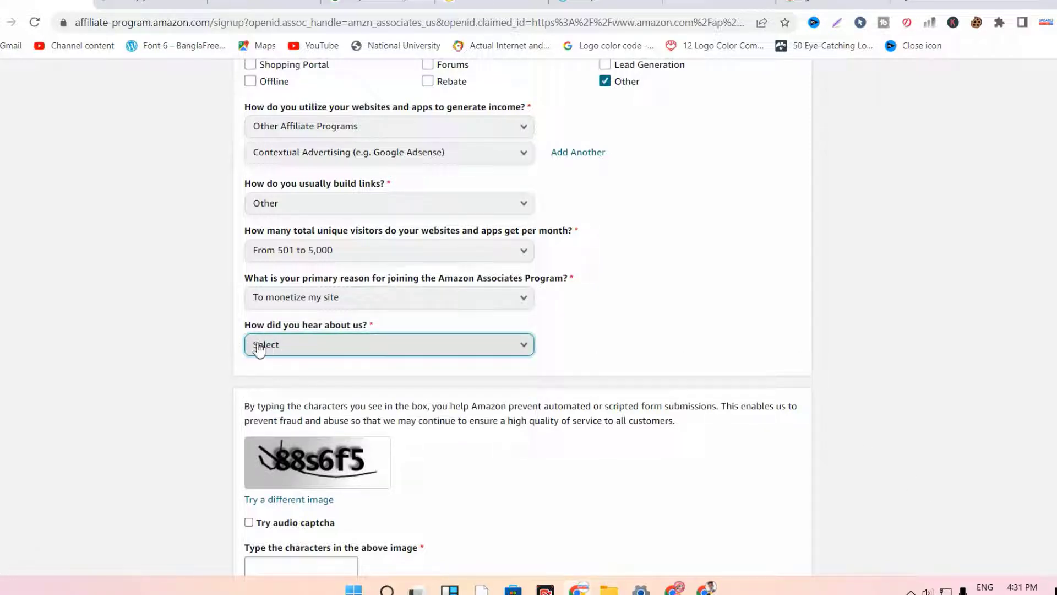
click(274, 352)
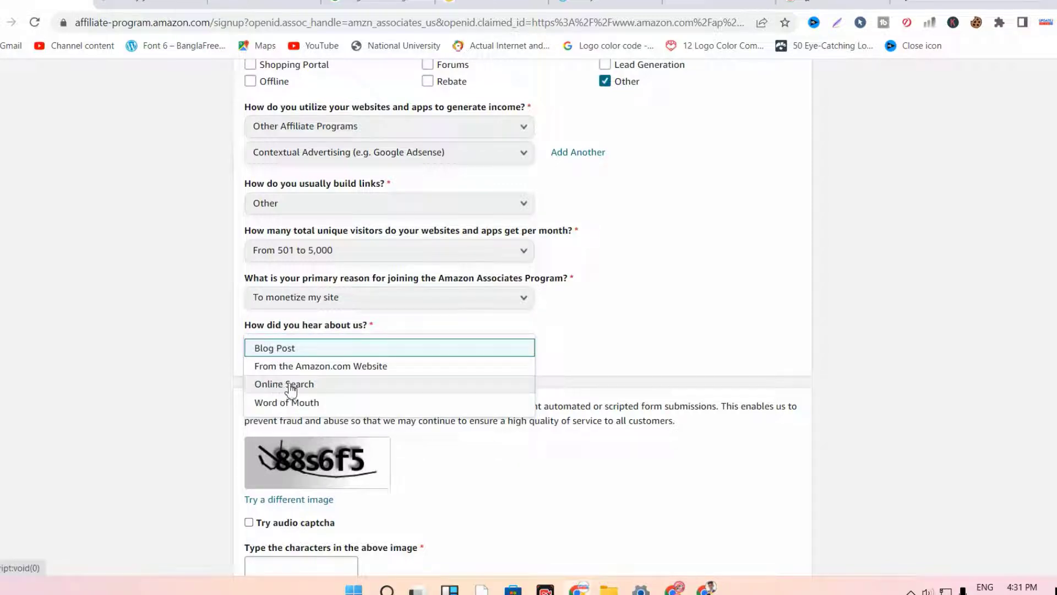
click(268, 386)
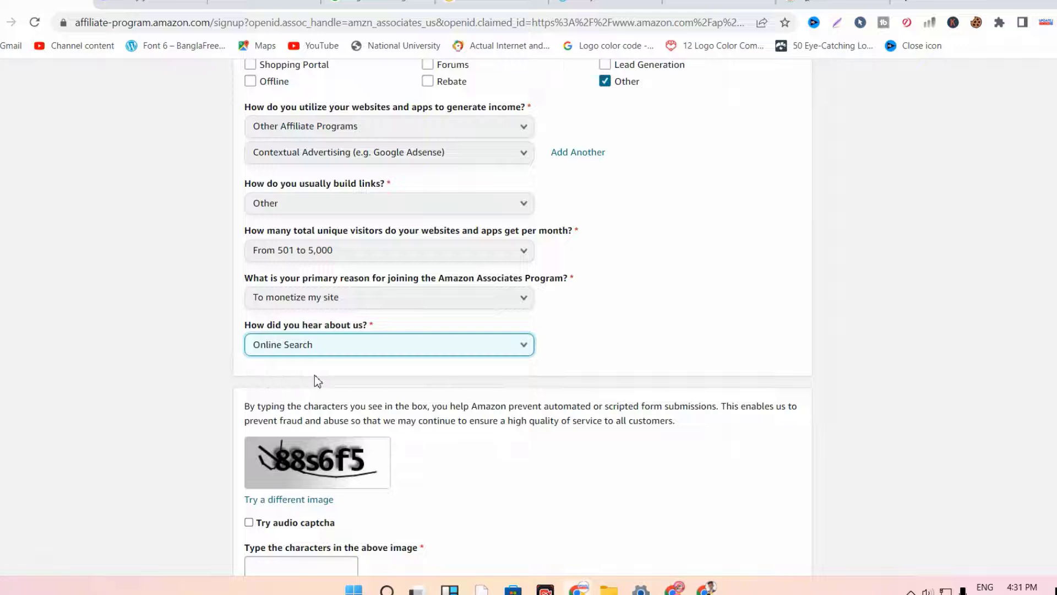
click(281, 352)
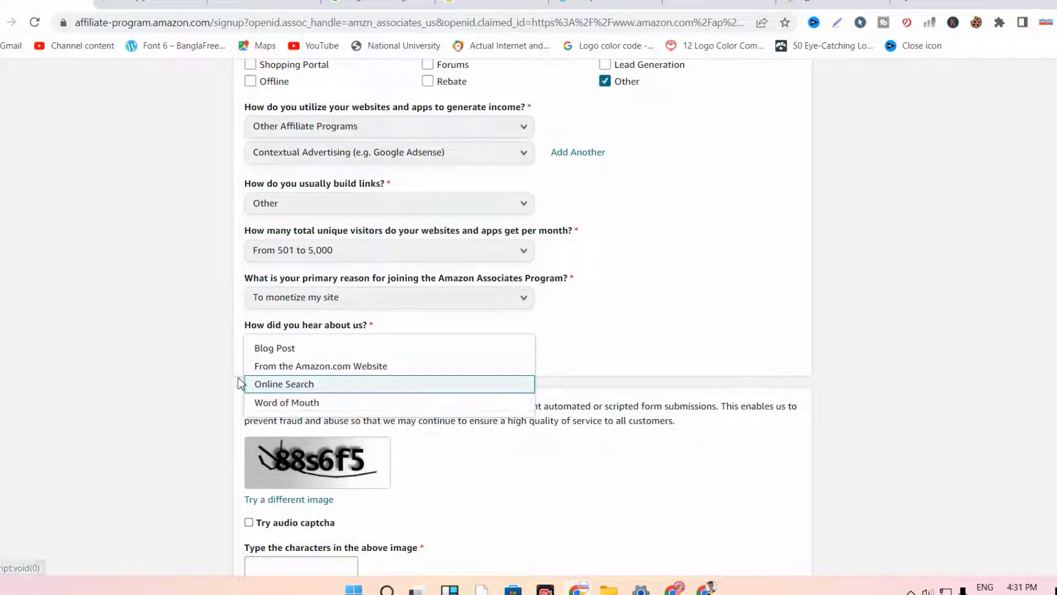
click(266, 384)
Enter the captcha characters, agree to the Associates Program Operating Agreement and try to finish the application.
scroll(305, 381, down, 5)
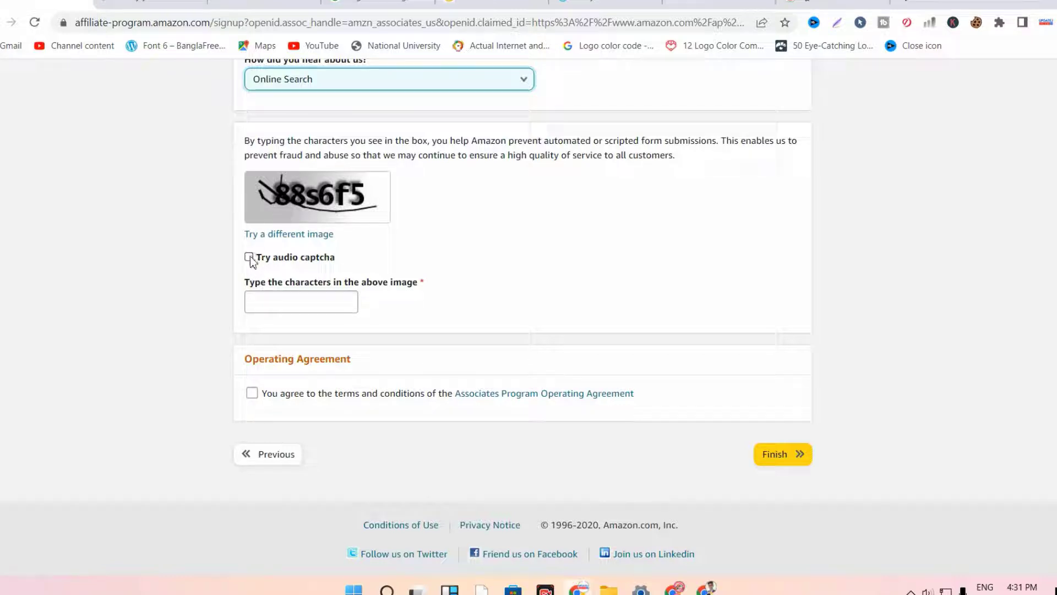
click(277, 302)
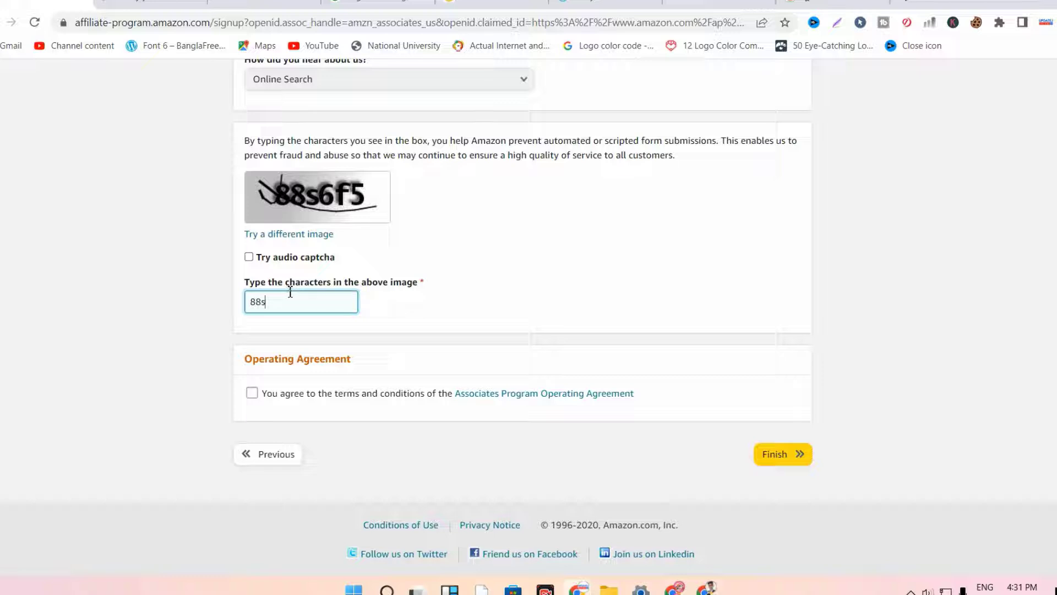
text(6f5)
click(251, 397)
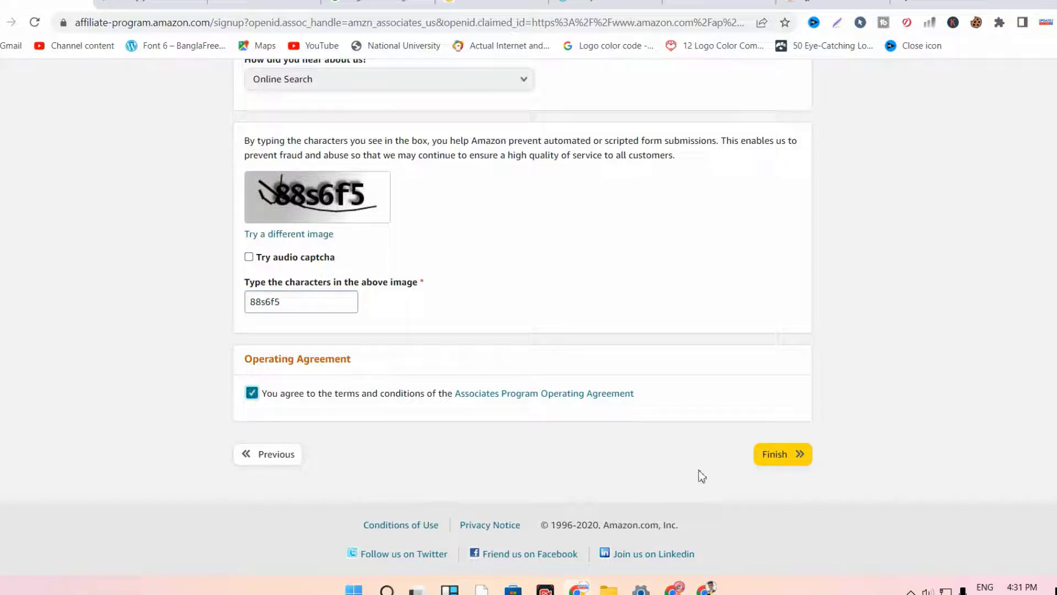
click(778, 470)
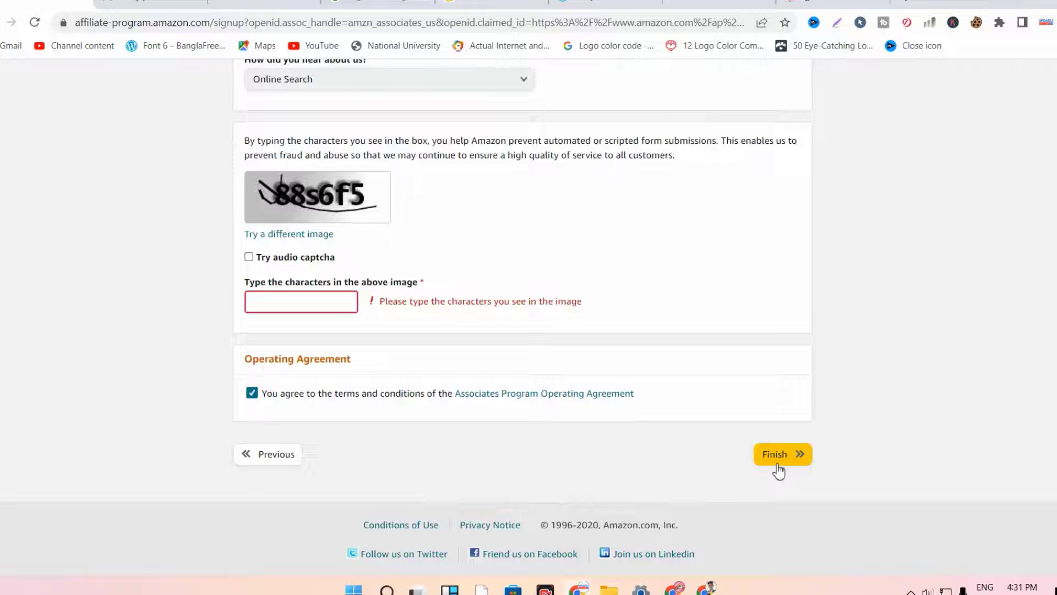
Enter the characters of the new captcha image and submit the finished application.
click(290, 302)
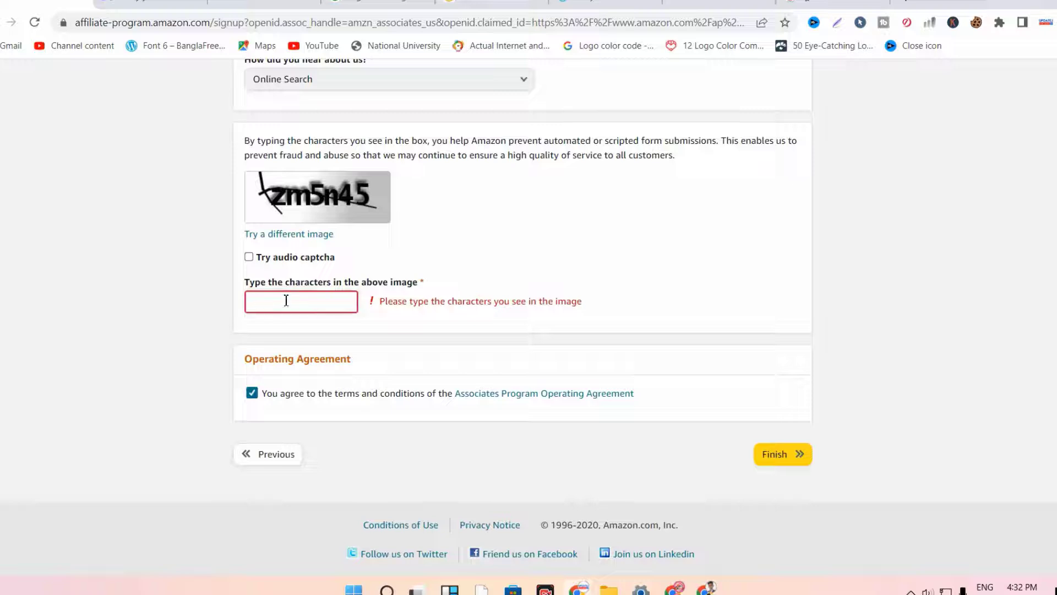
text(zm)
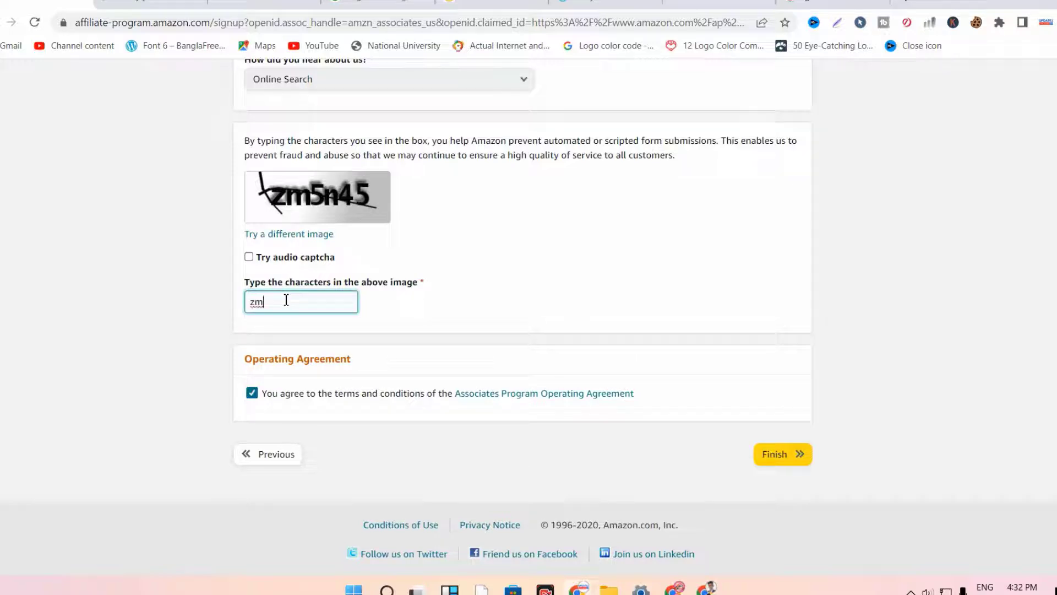
text(5n45)
click(772, 455)
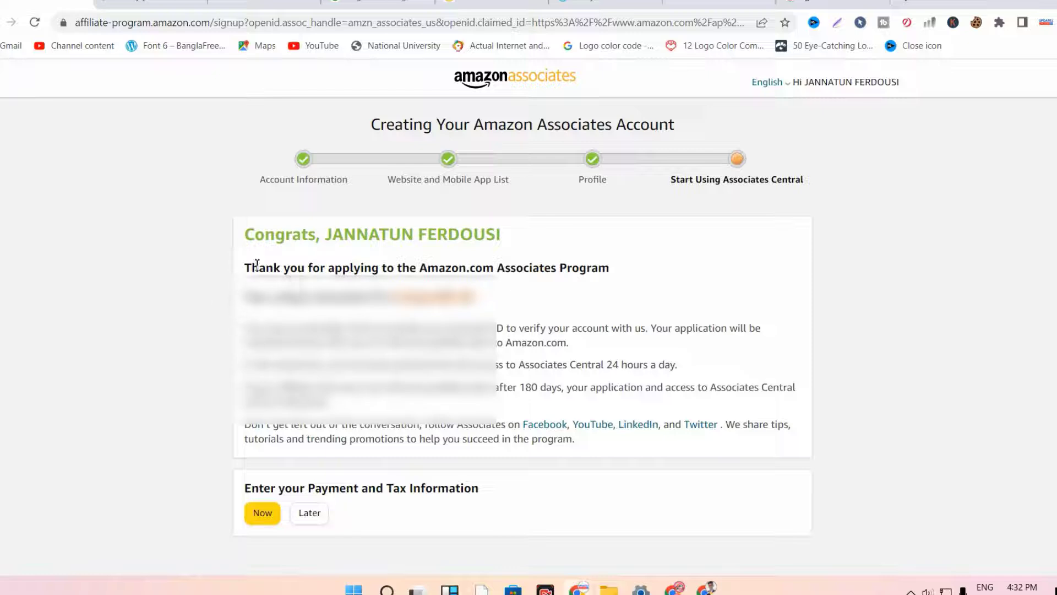
Review the application confirmation page and choose to enter the payment and tax information now.
scroll(275, 264, down, 2)
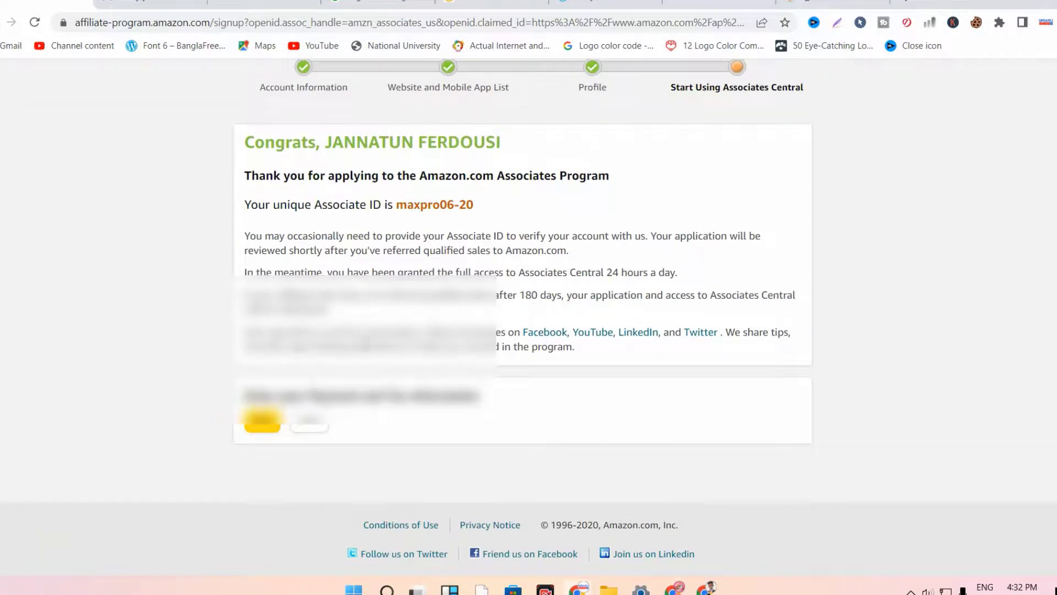
scroll(306, 369, up, 2)
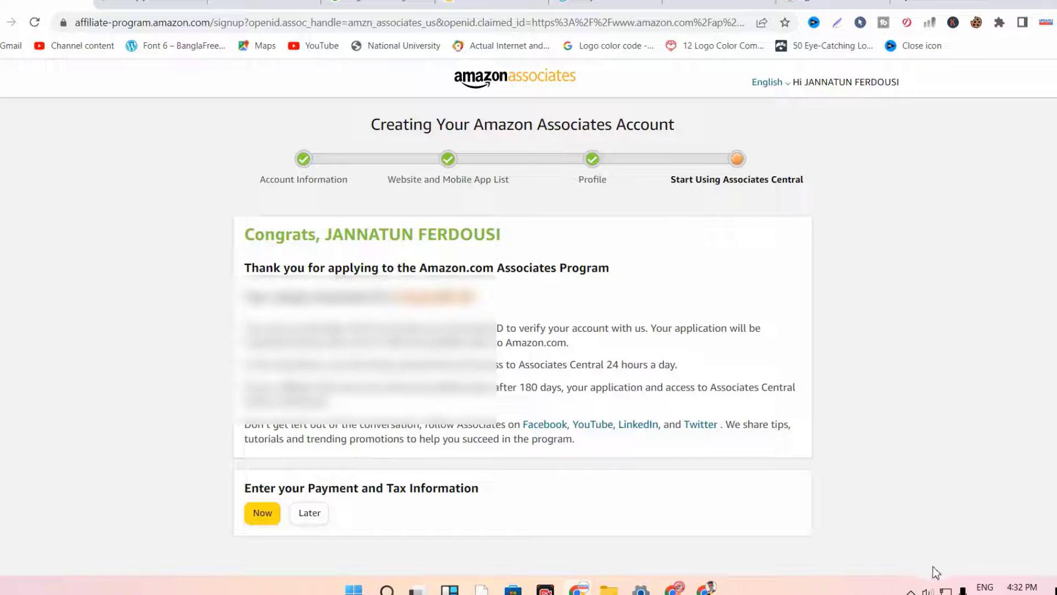
click(268, 512)
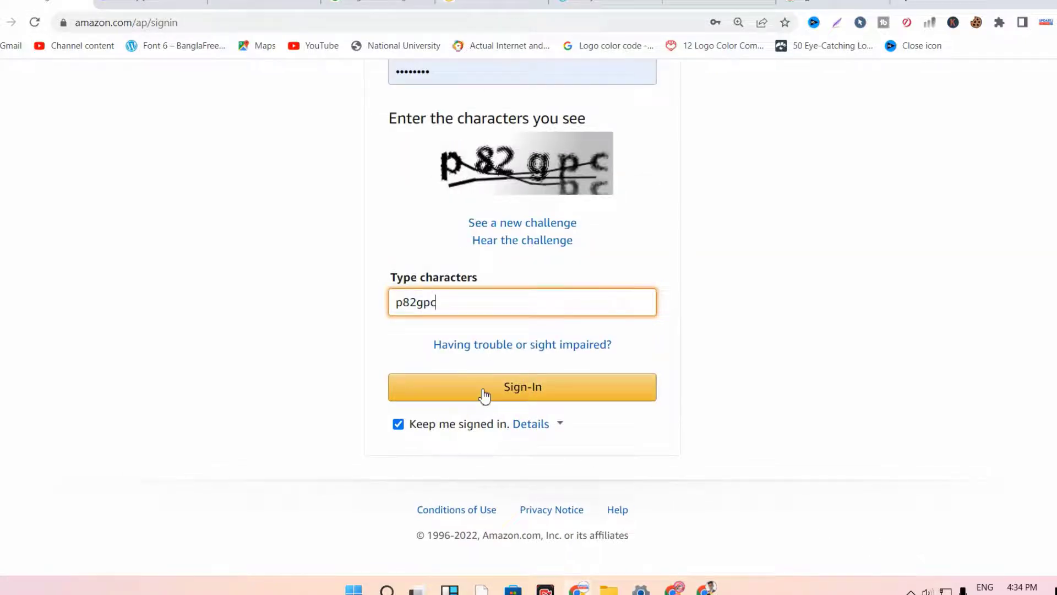
Submit the Amazon sign-in form and save the account password in the browser.
click(484, 390)
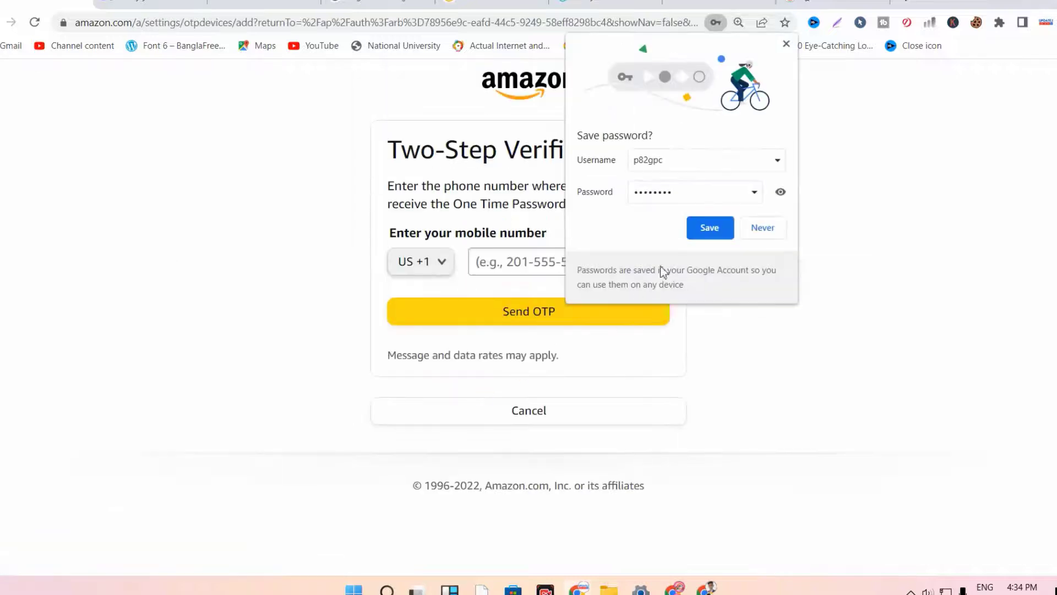
click(710, 227)
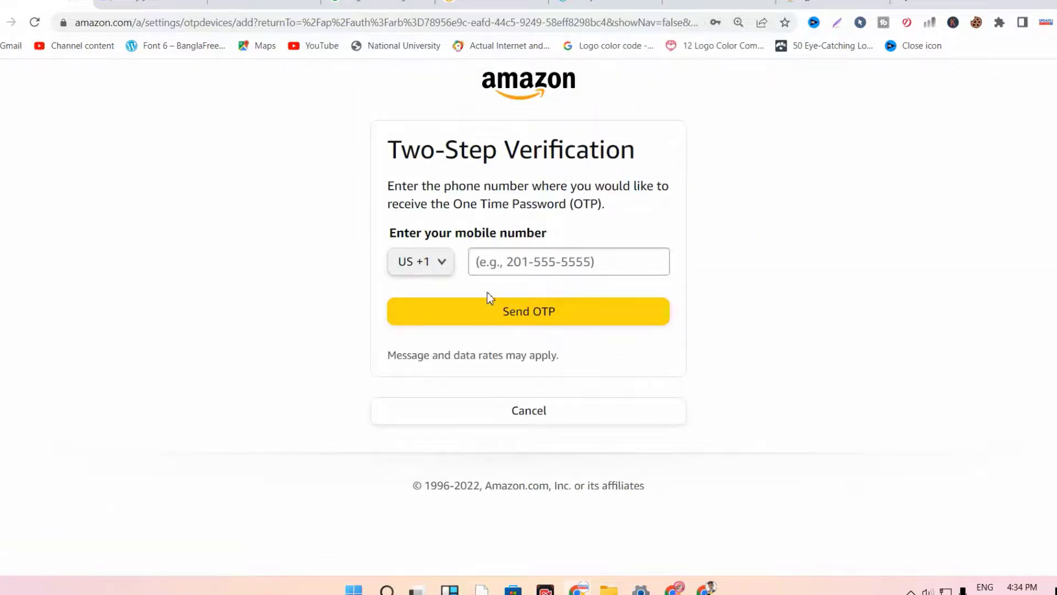
Set the country code of the two-step verification mobile number to Bangladesh +880.
click(534, 262)
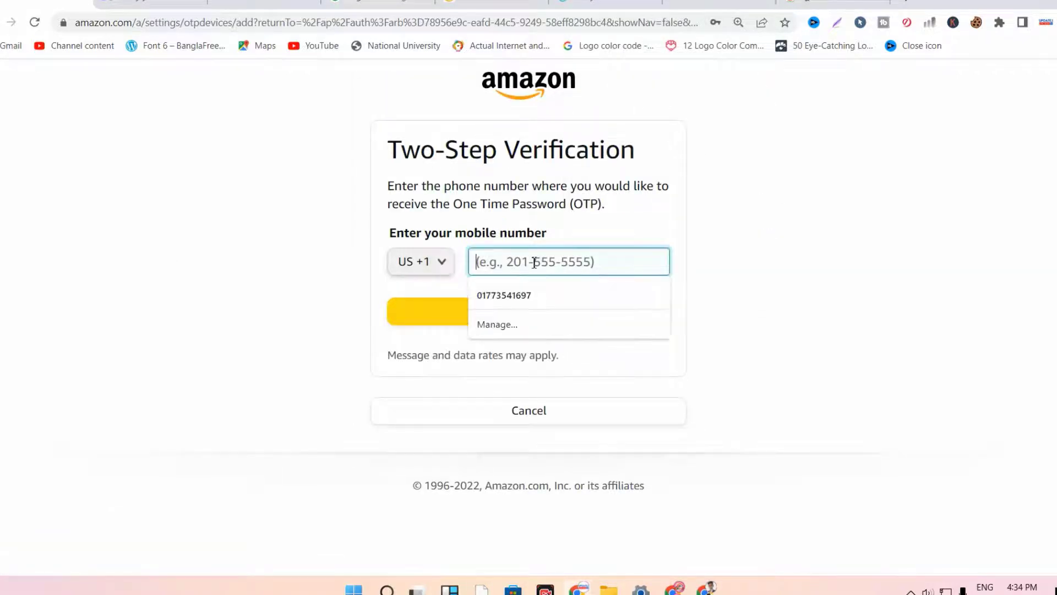
click(439, 262)
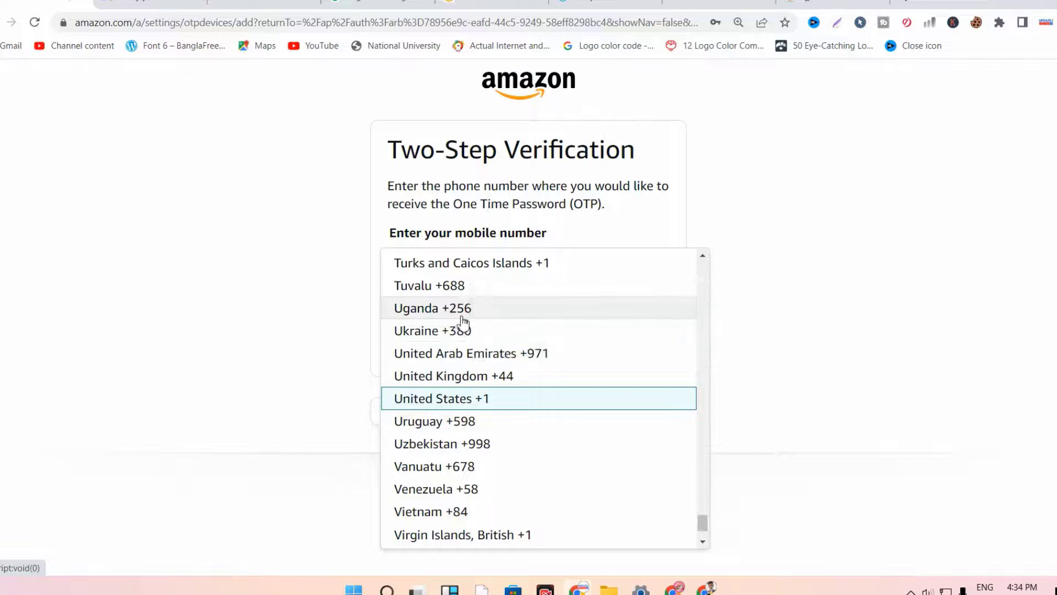
scroll(468, 323, up, 15)
scroll(468, 324, down, 20)
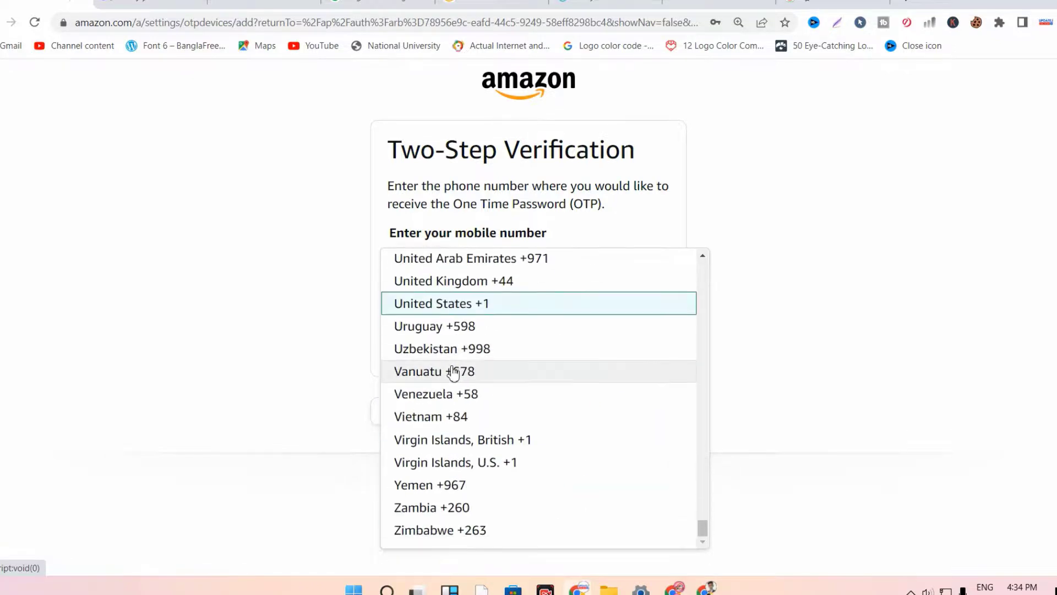
scroll(456, 371, up, 20)
scroll(467, 354, up, 20)
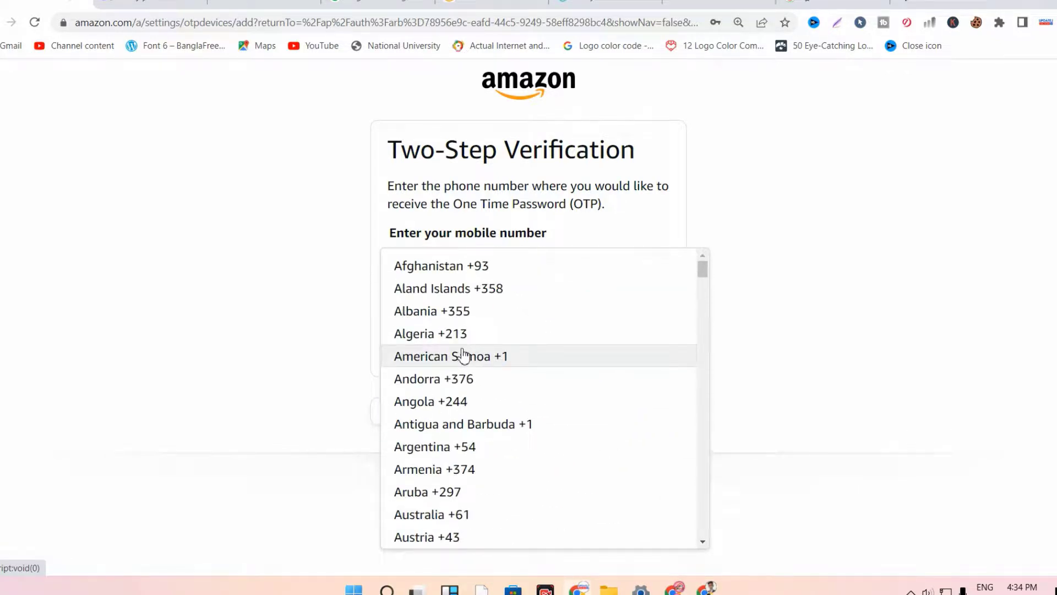
scroll(474, 319, down, 5)
scroll(468, 451, down, 5)
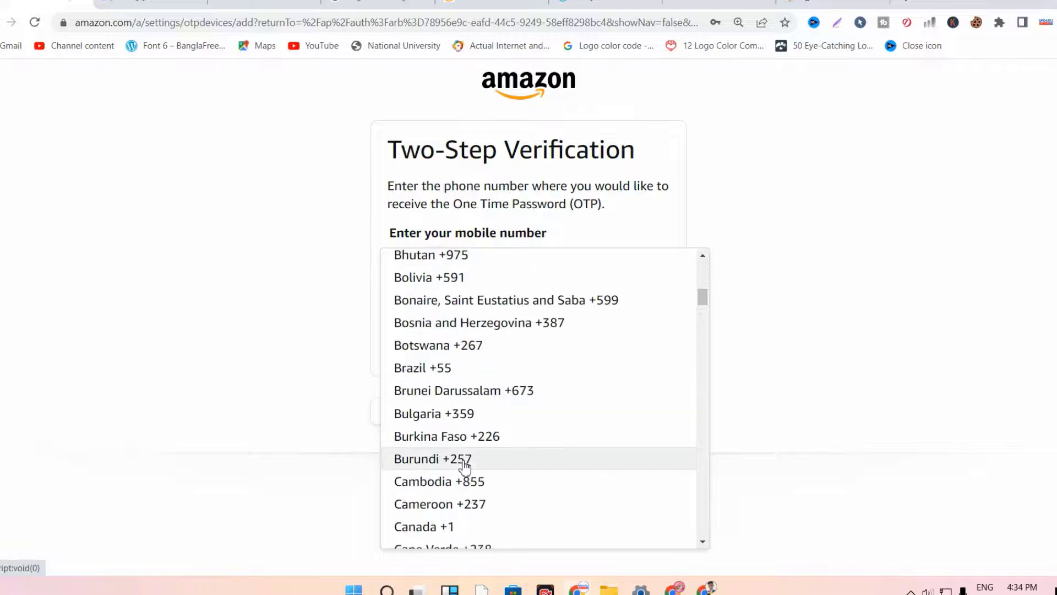
scroll(462, 397, up, 5)
click(472, 363)
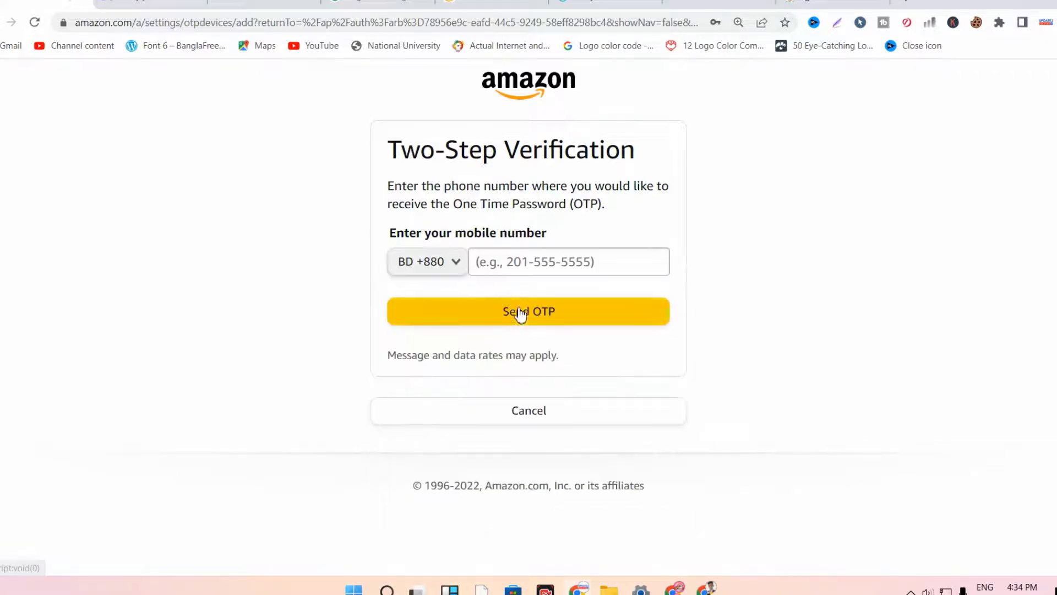
Request a one-time password for the account holder's mobile number and submit the received verification code.
click(517, 262)
text(01)
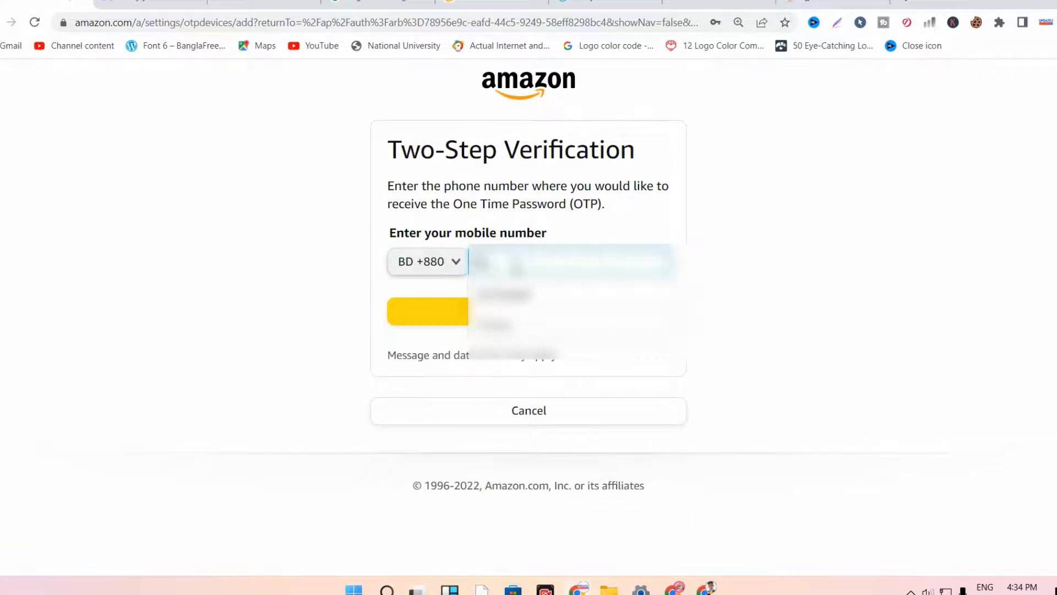
text(*********)
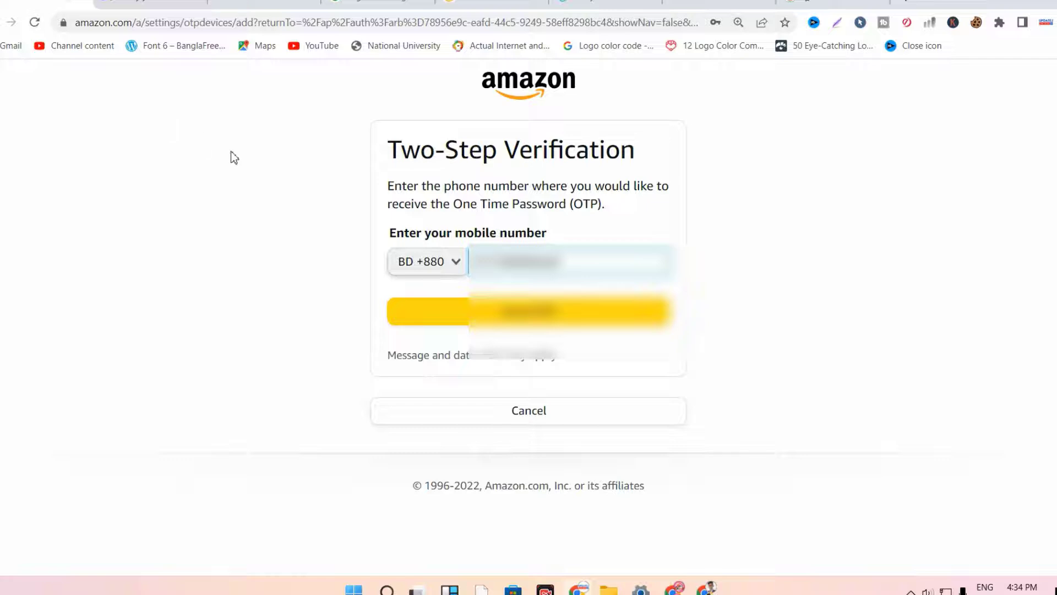
key(Return)
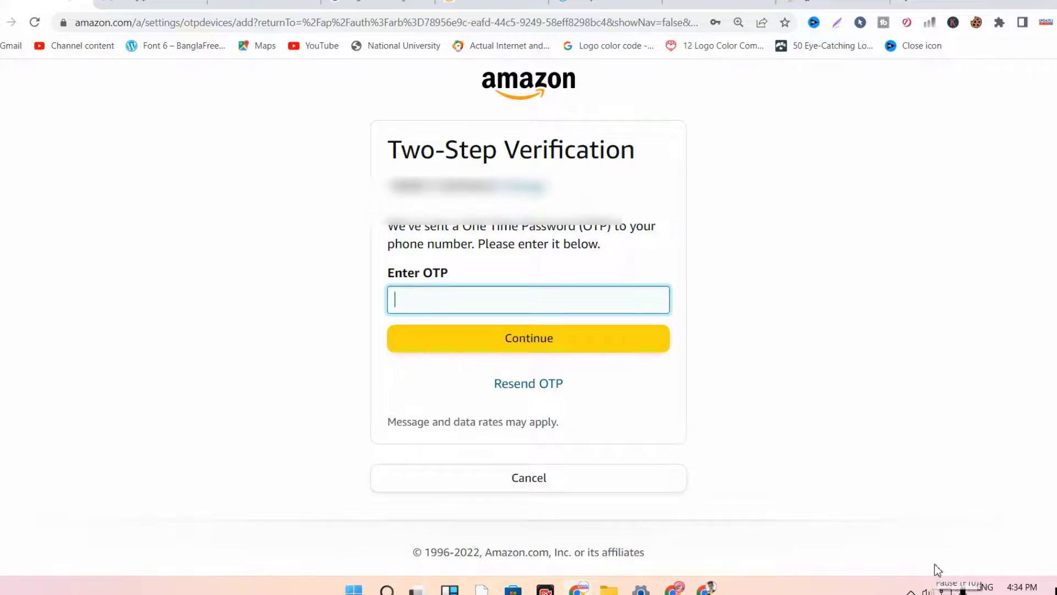
key(ctrl+v)
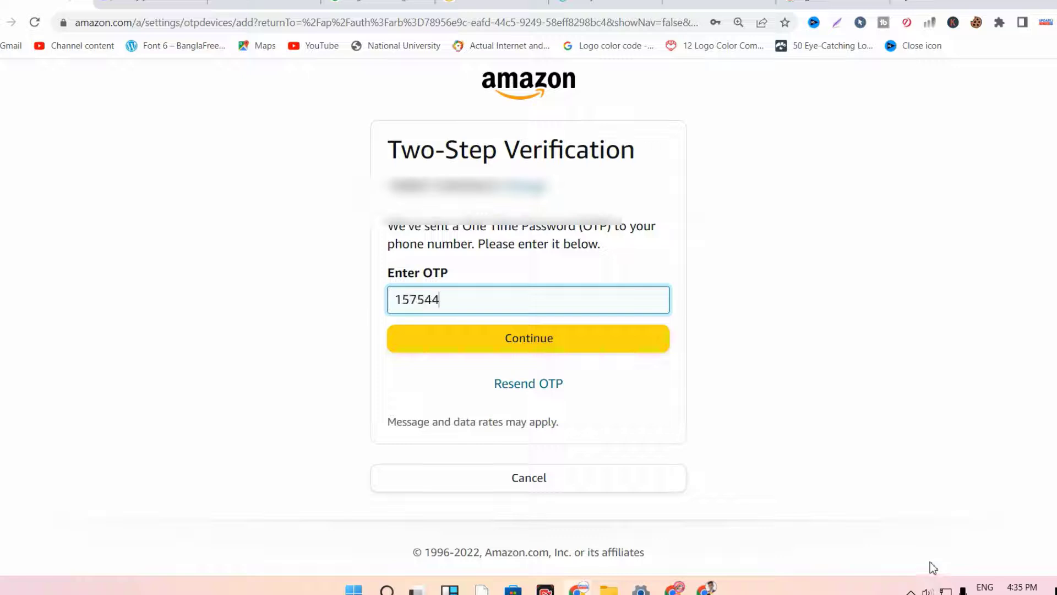
click(503, 349)
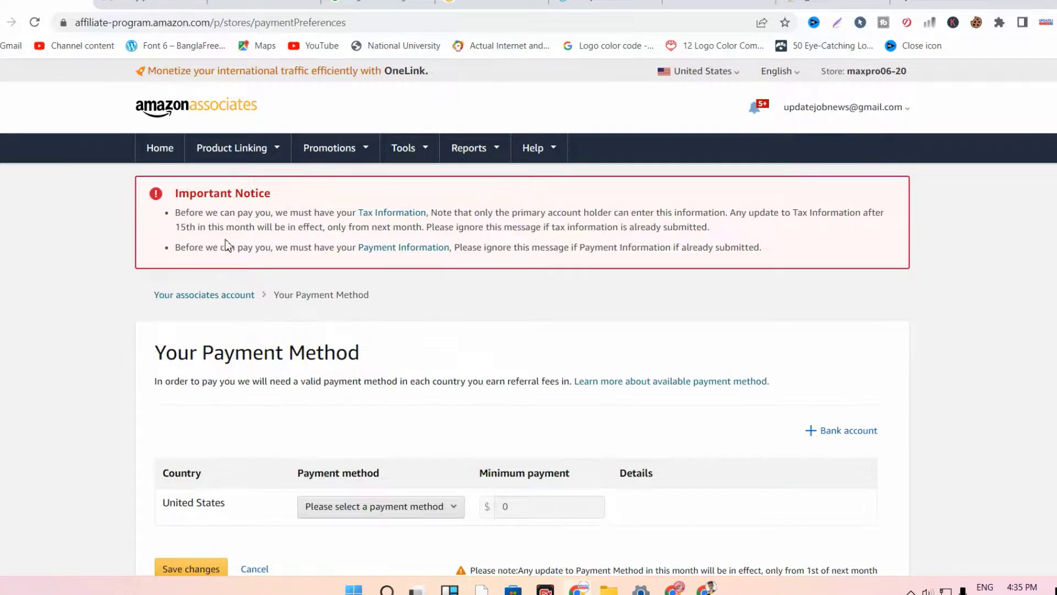
Examine the payment method page, including the tax and payment notice, the United States payment settings and the store ID configuration options.
scroll(231, 248, down, 5)
scroll(233, 251, up, 5)
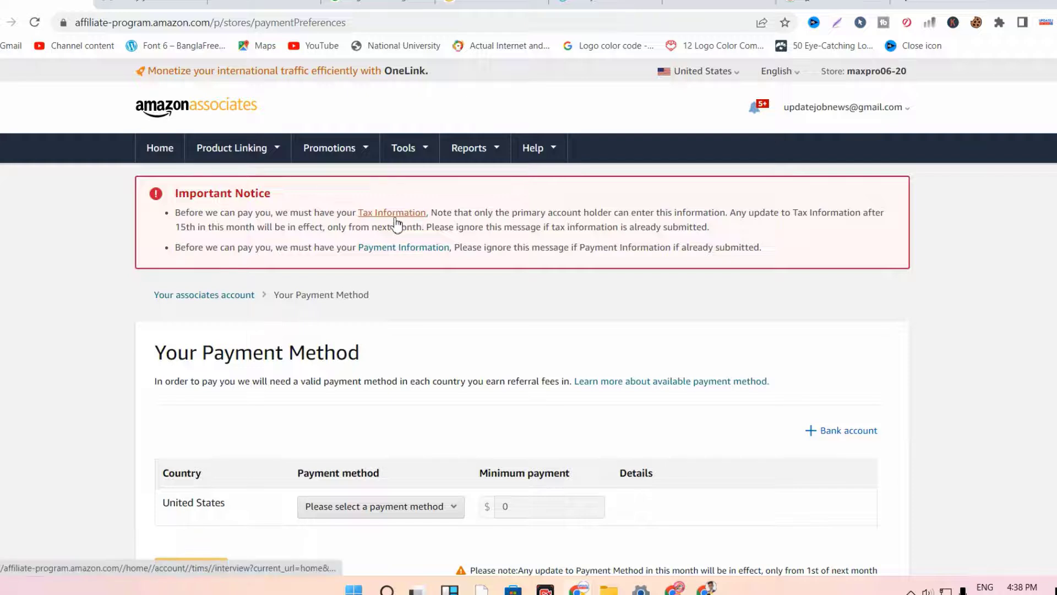
scroll(440, 395, down, 1)
scroll(441, 396, down, 4)
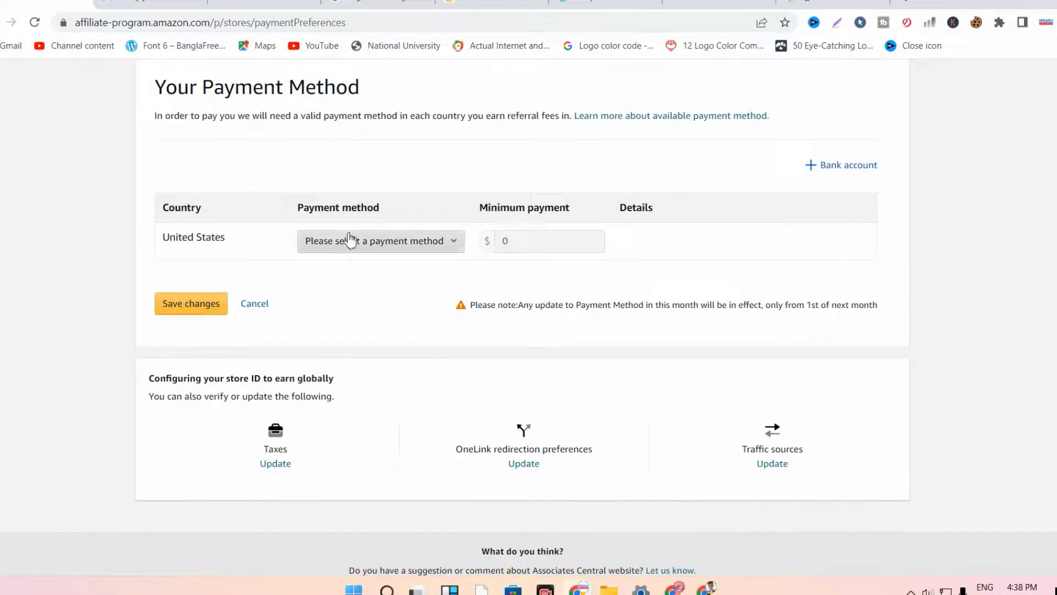
scroll(302, 279, up, 4)
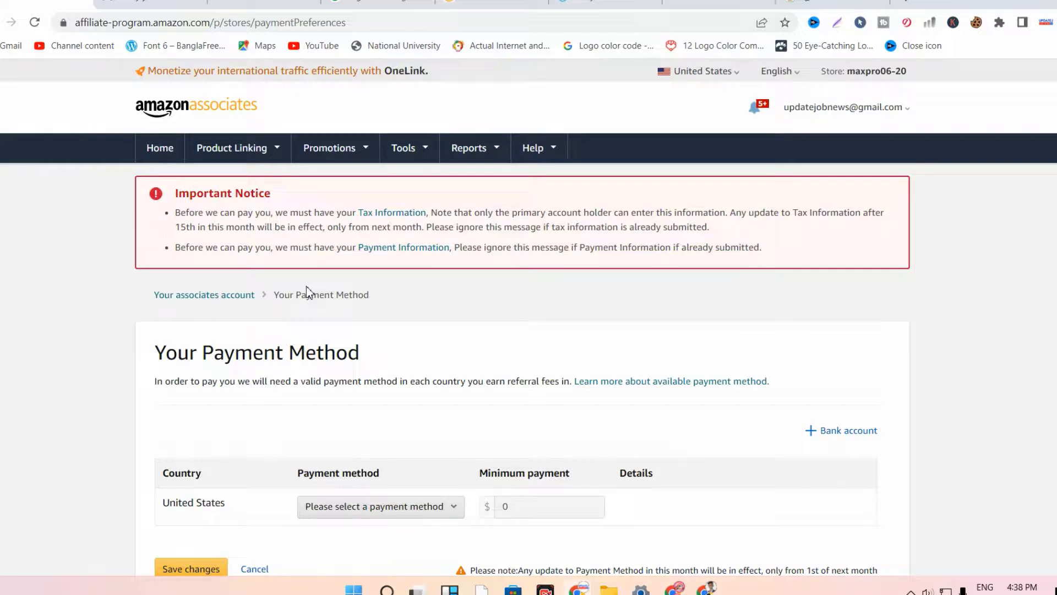
scroll(323, 313, down, 5)
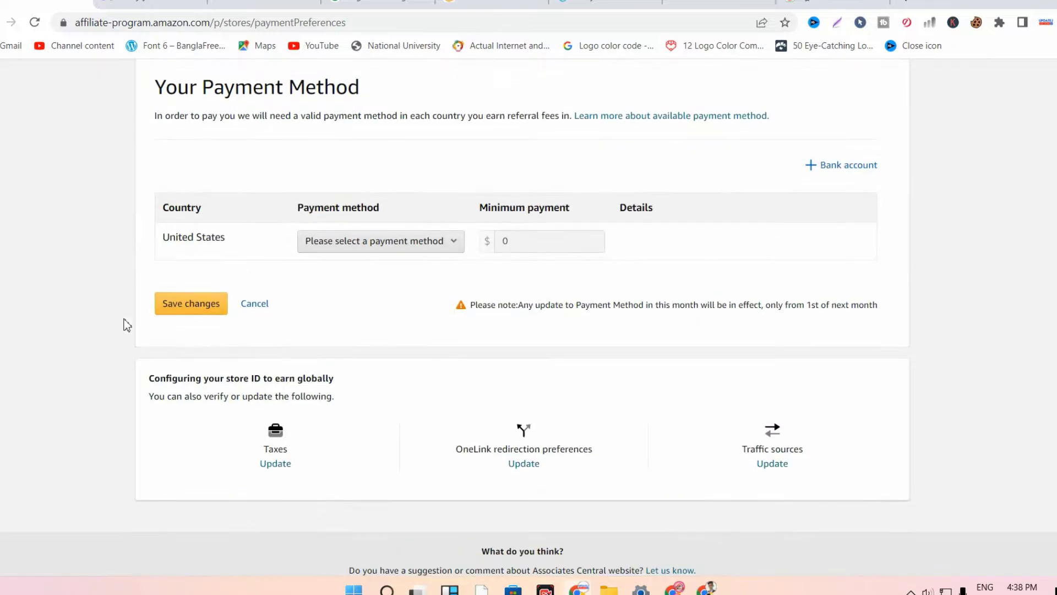
scroll(314, 330, up, 5)
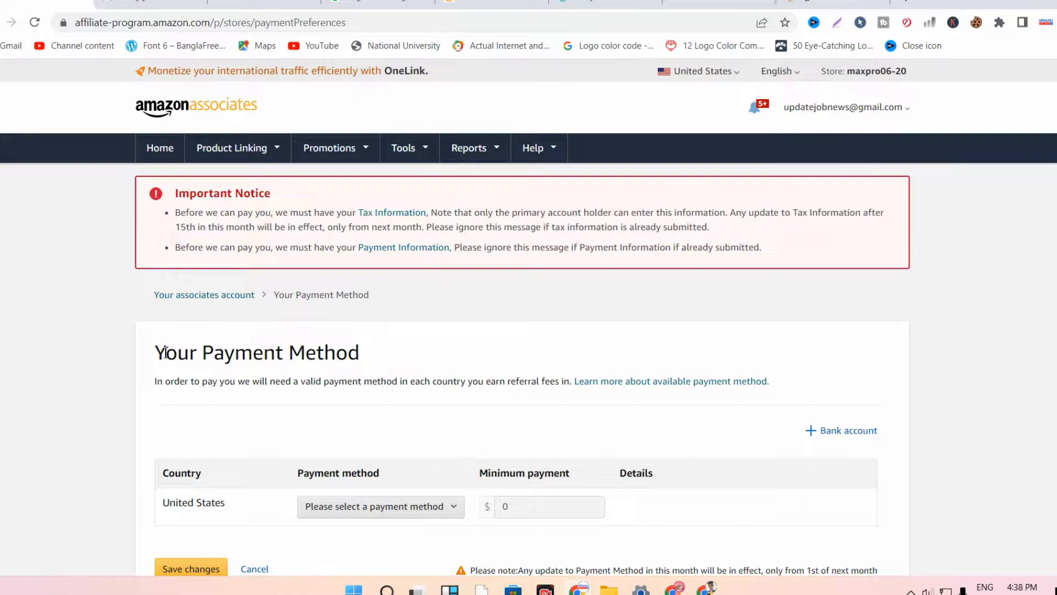
drag(166, 353, 304, 355)
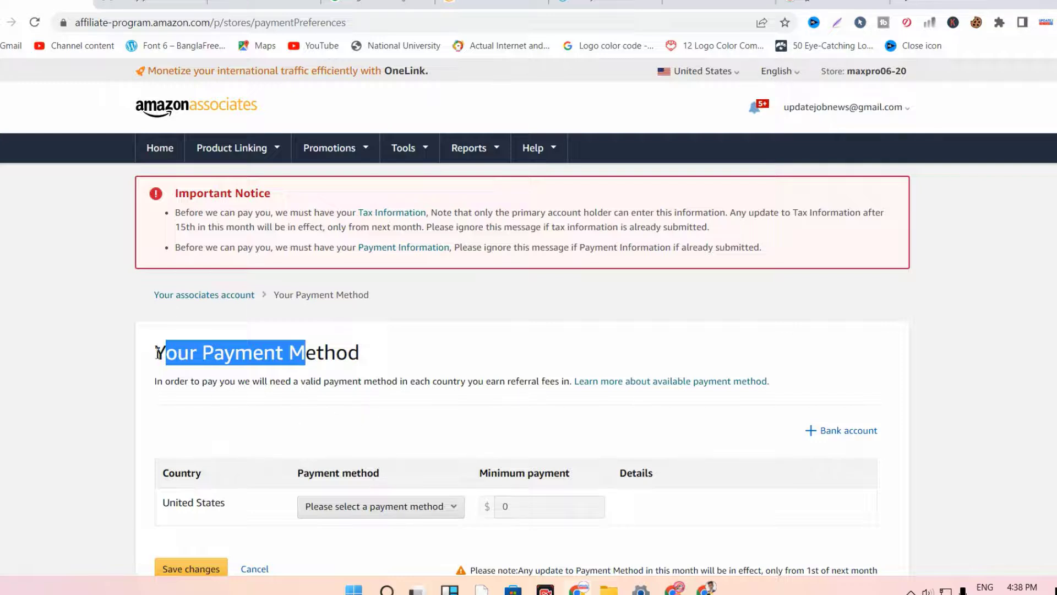
drag(157, 353, 393, 359)
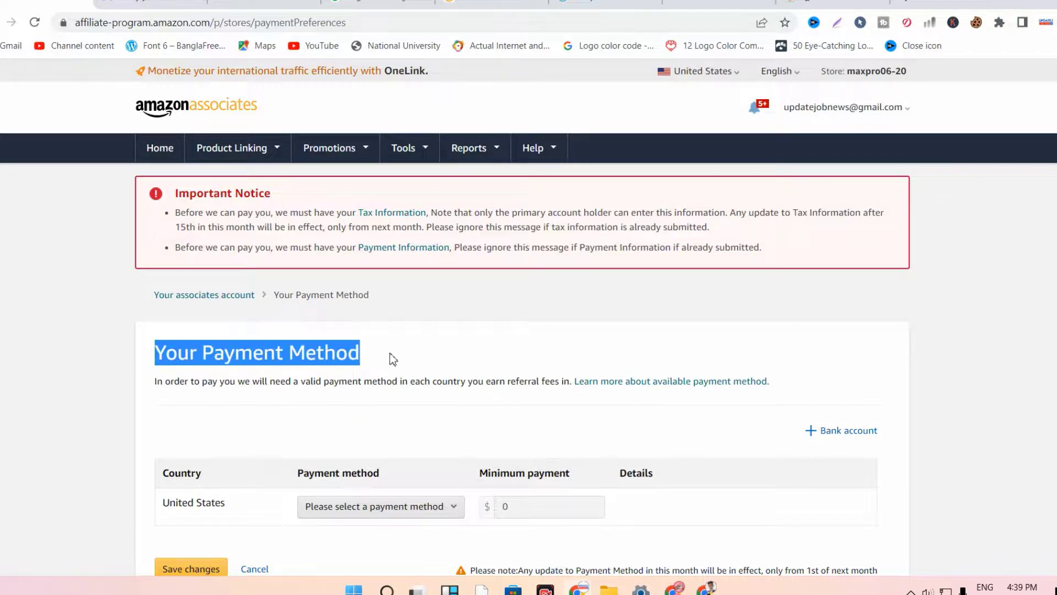
scroll(450, 388, down, 5)
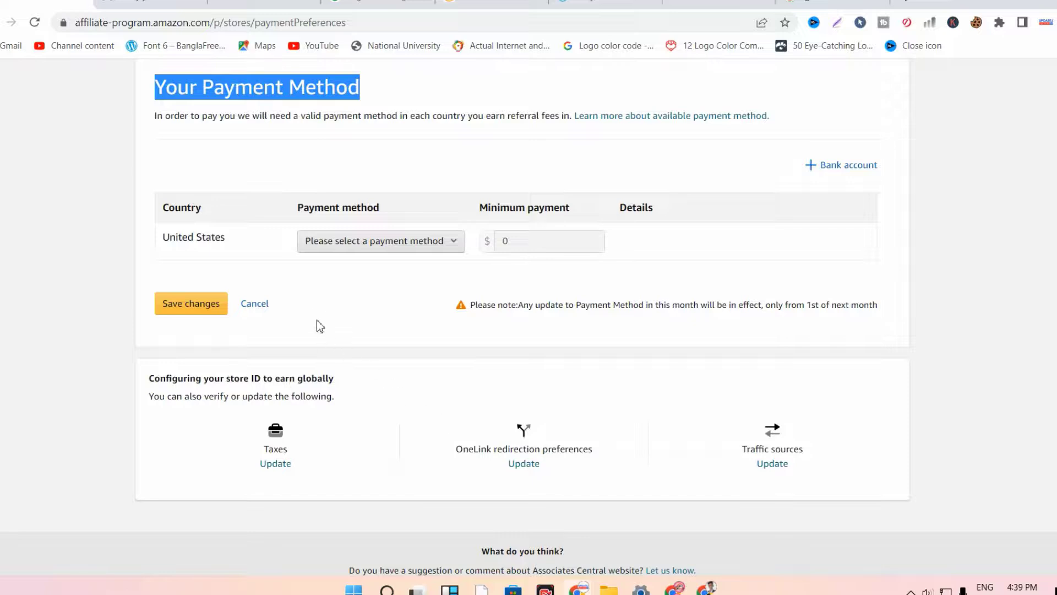
scroll(334, 283, up, 5)
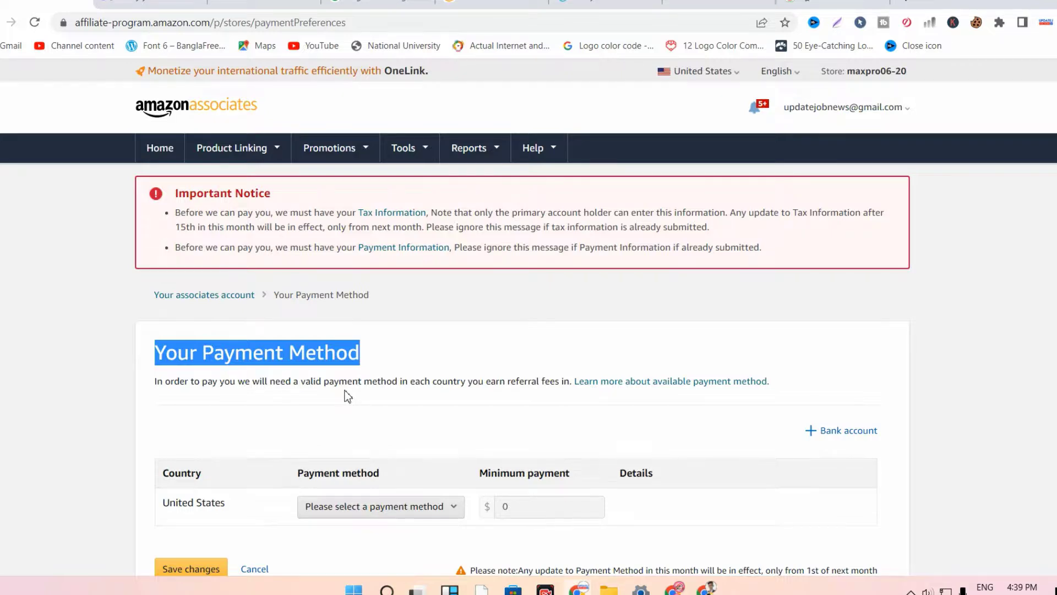
scroll(347, 396, down, 7)
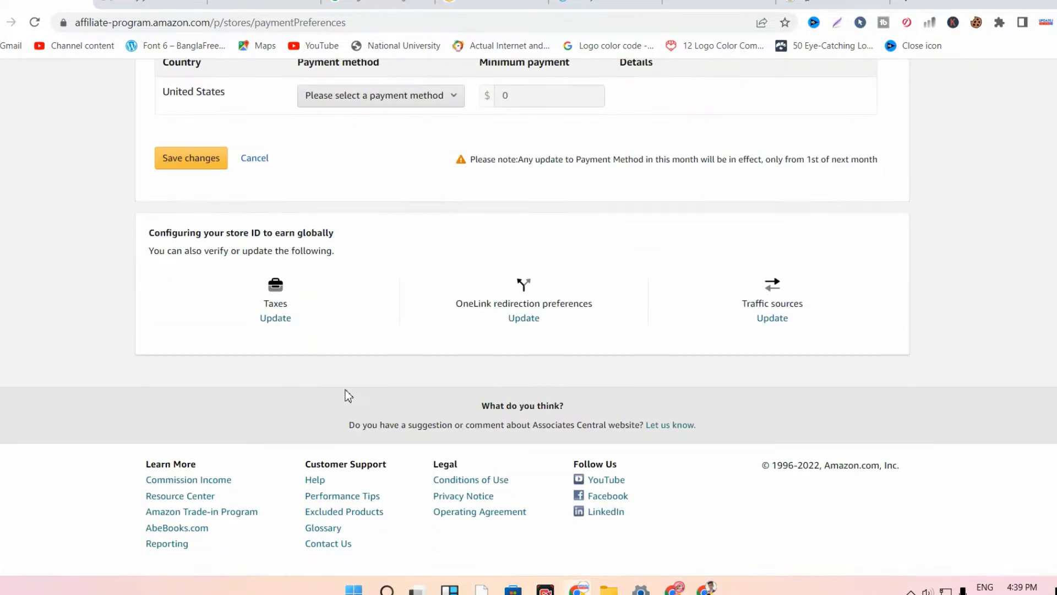
scroll(346, 396, up, 5)
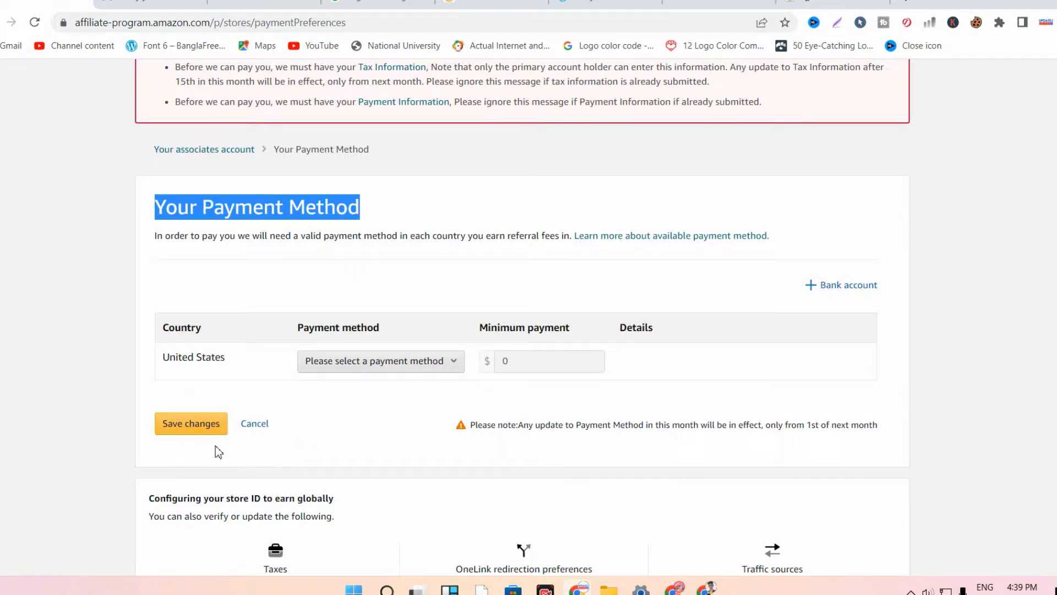
scroll(298, 408, down, 5)
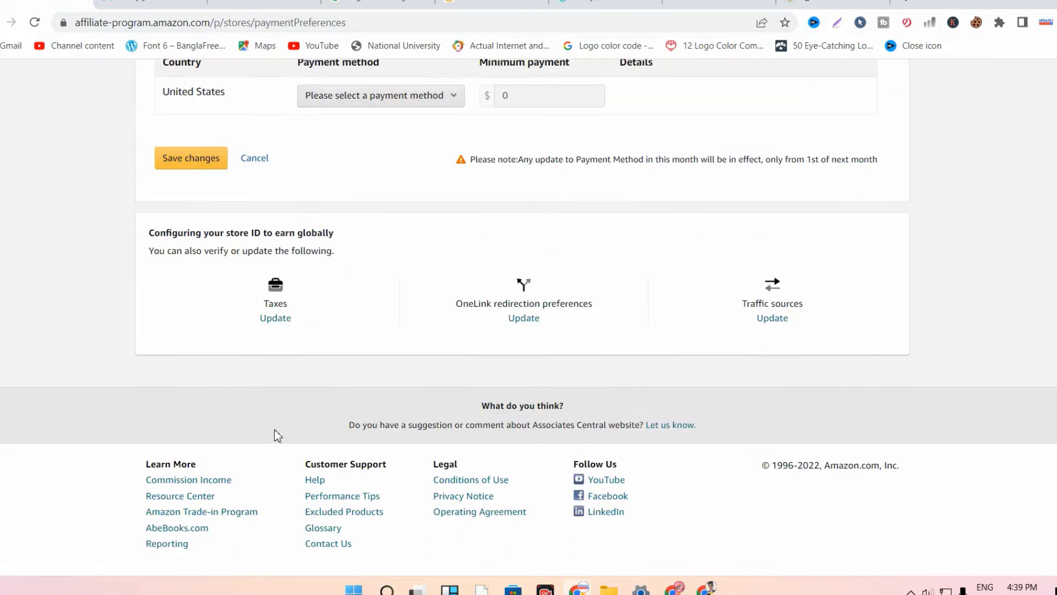
scroll(389, 382, up, 5)
scroll(473, 361, up, 3)
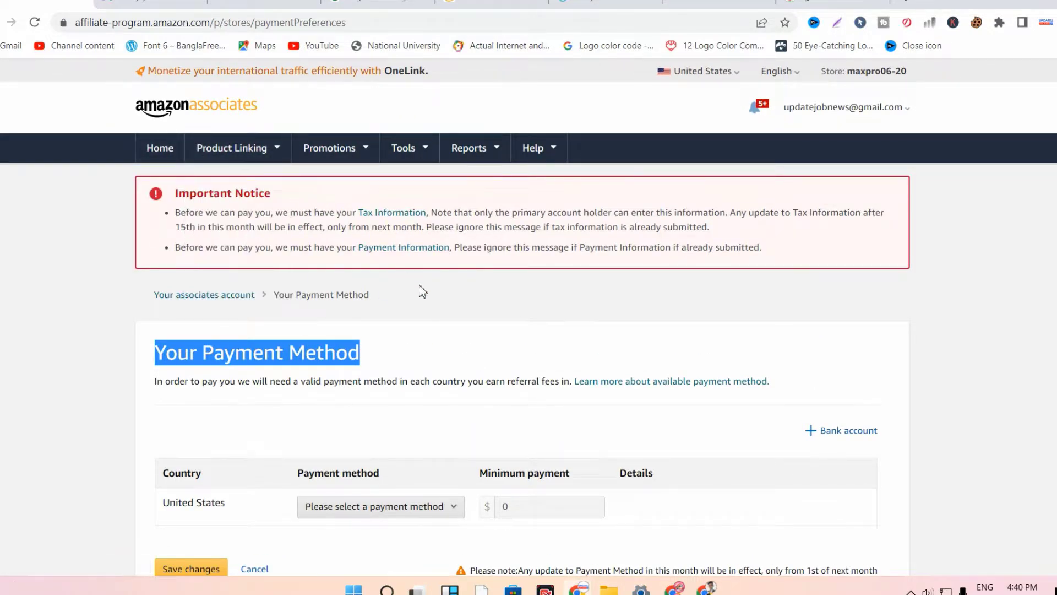
scroll(424, 295, down, 5)
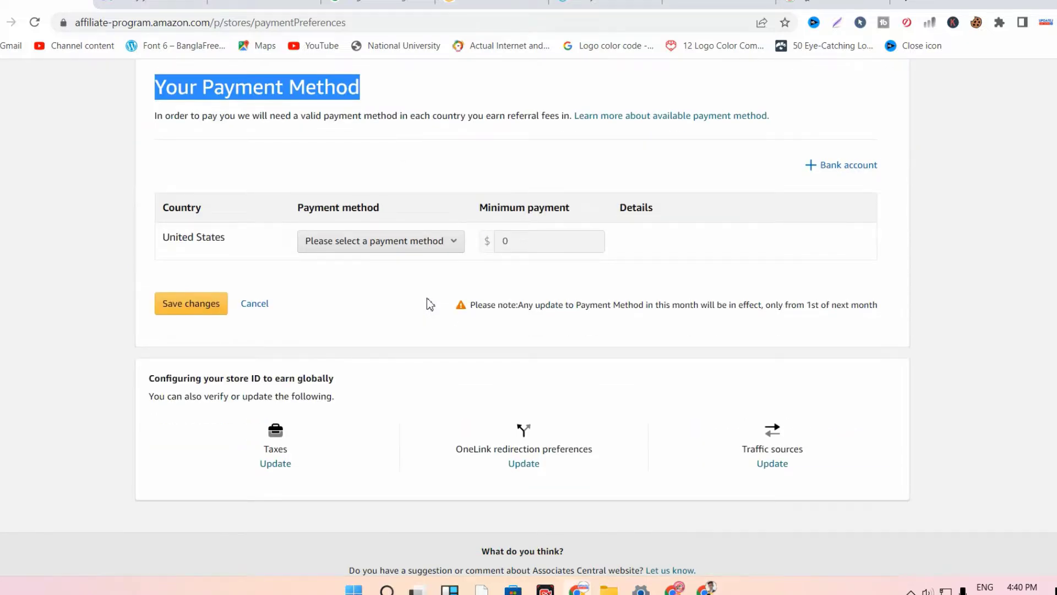
scroll(430, 304, up, 5)
mouse_move(389, 159)
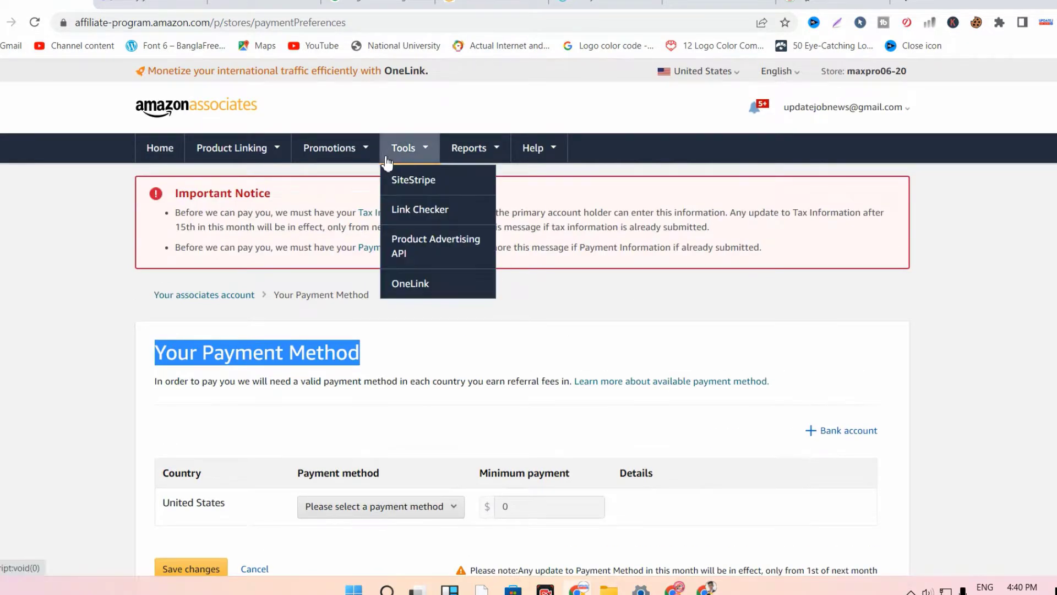
mouse_move(329, 165)
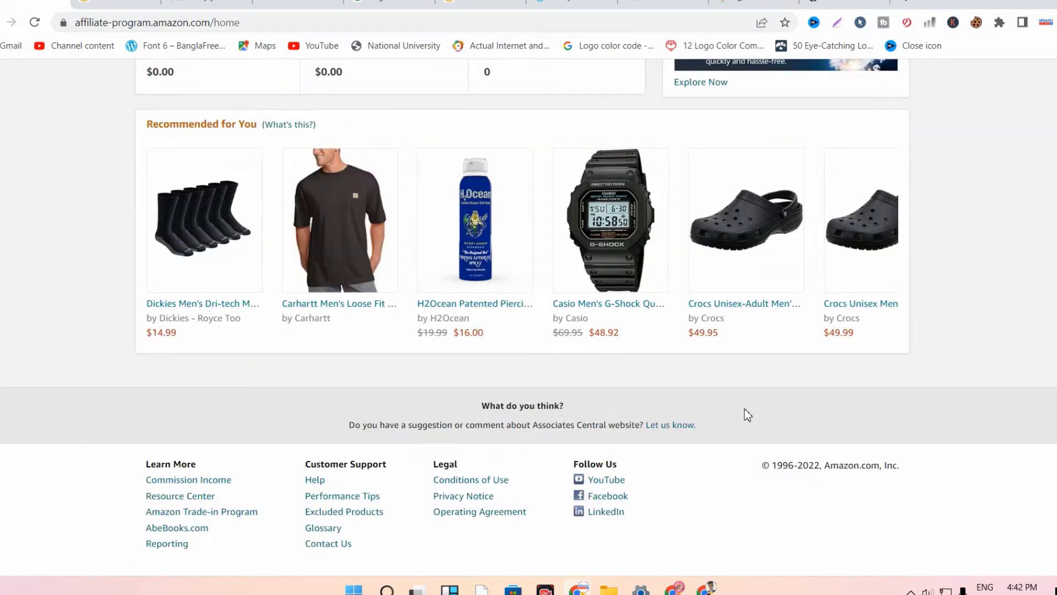
Look over the Associates home page from the recommended products to the earnings overview and monthly summary.
scroll(755, 427, up, 15)
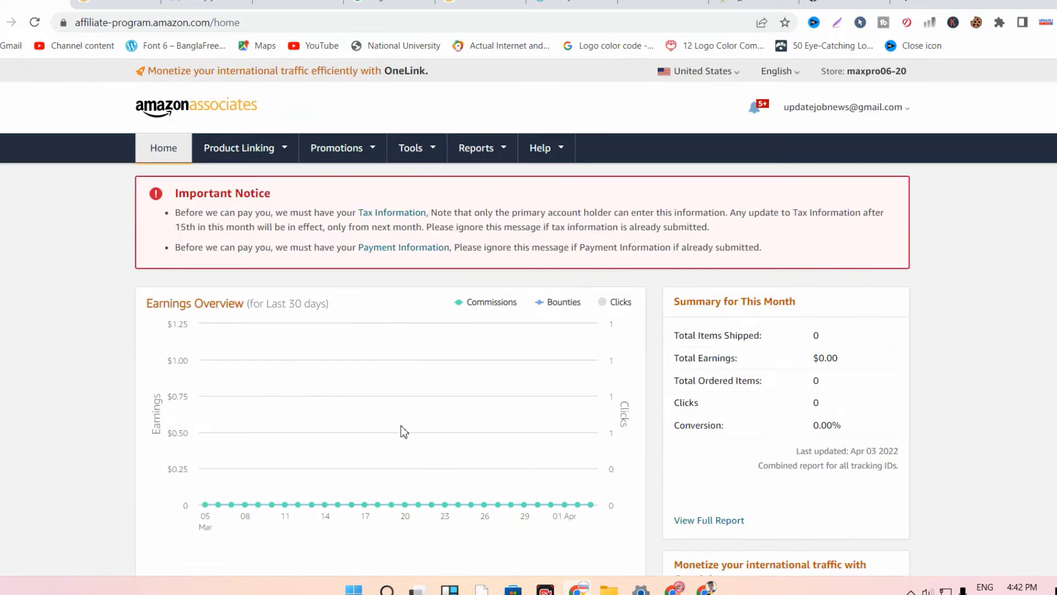
scroll(191, 394, down, 12)
scroll(196, 386, up, 12)
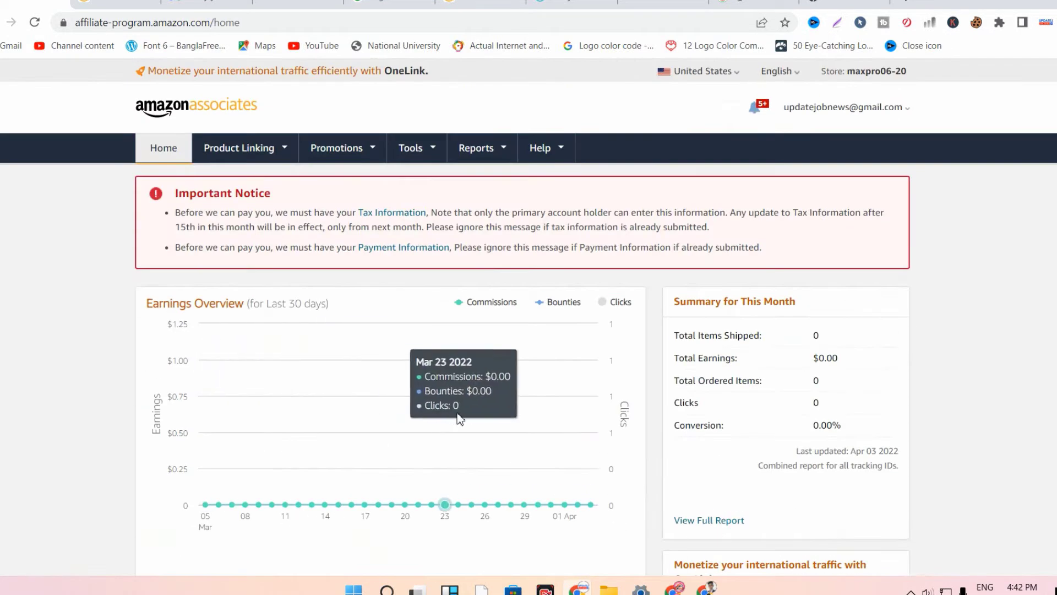
mouse_move(192, 168)
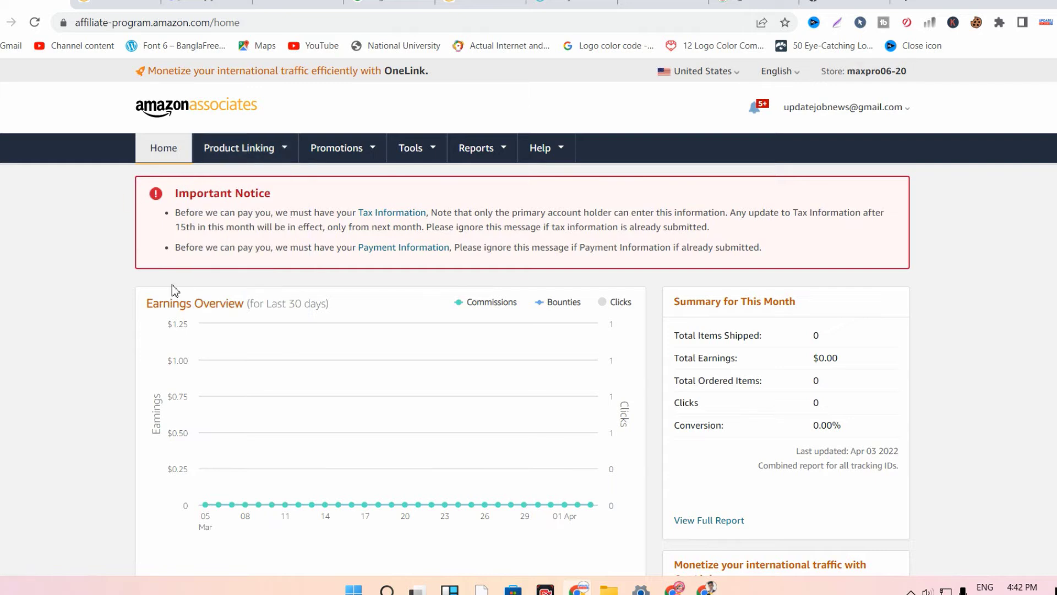